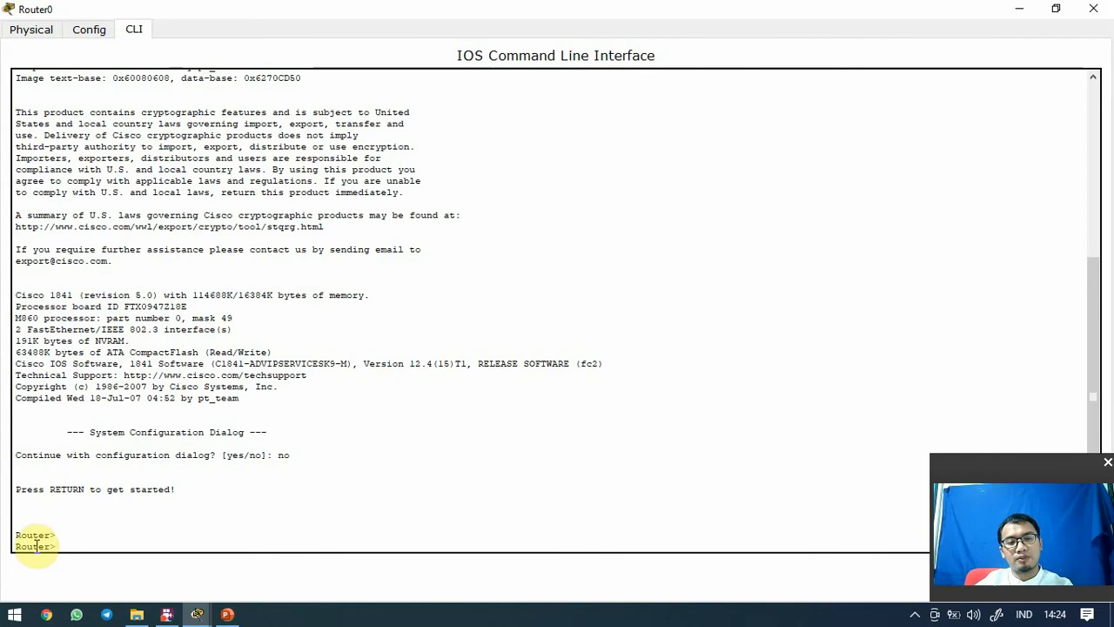
Enter privileged mode on Router0 with enable, then exit to end the console session
{"action": "left_click_drag", "start_coordinate": [47, 537], "coordinate": [15, 533]}
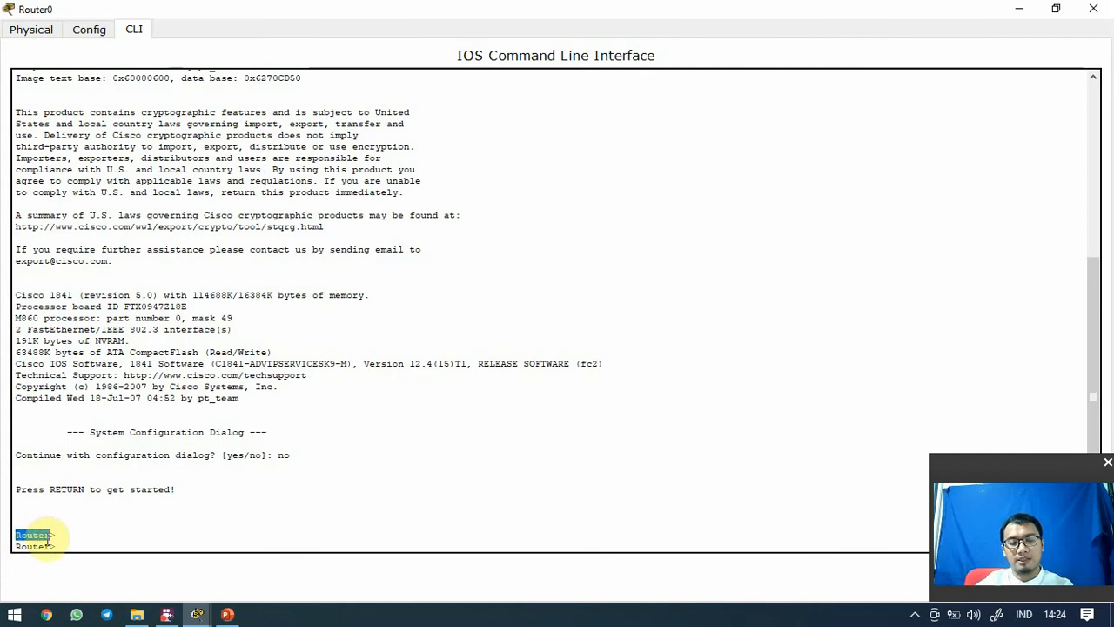
{"action": "left_click", "coordinate": [52, 534]}
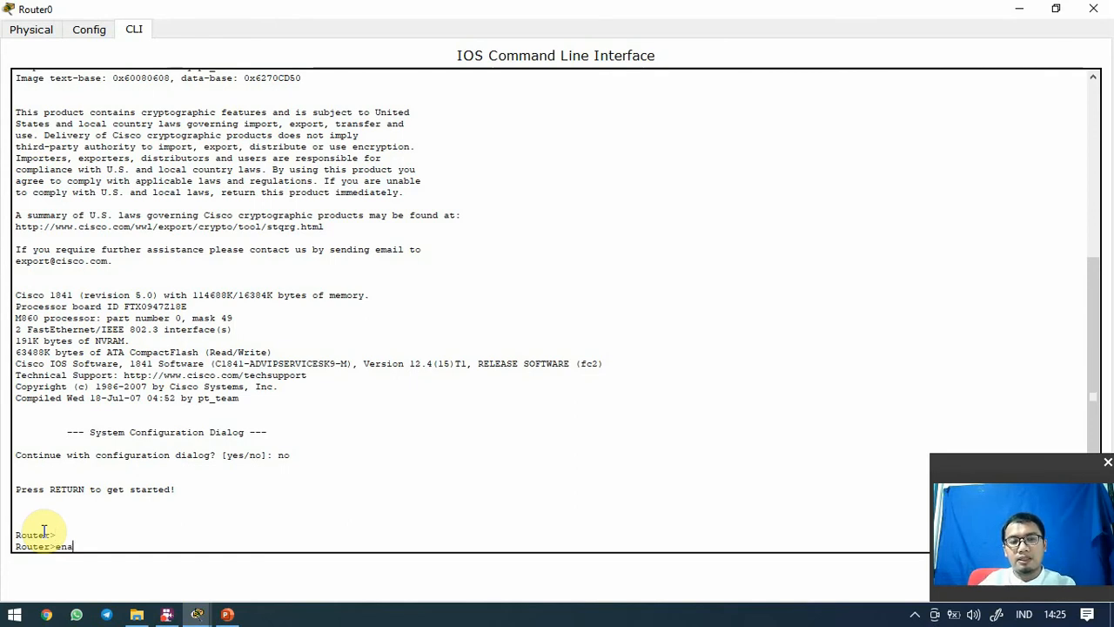
{"action": "type", "text": "ble"}
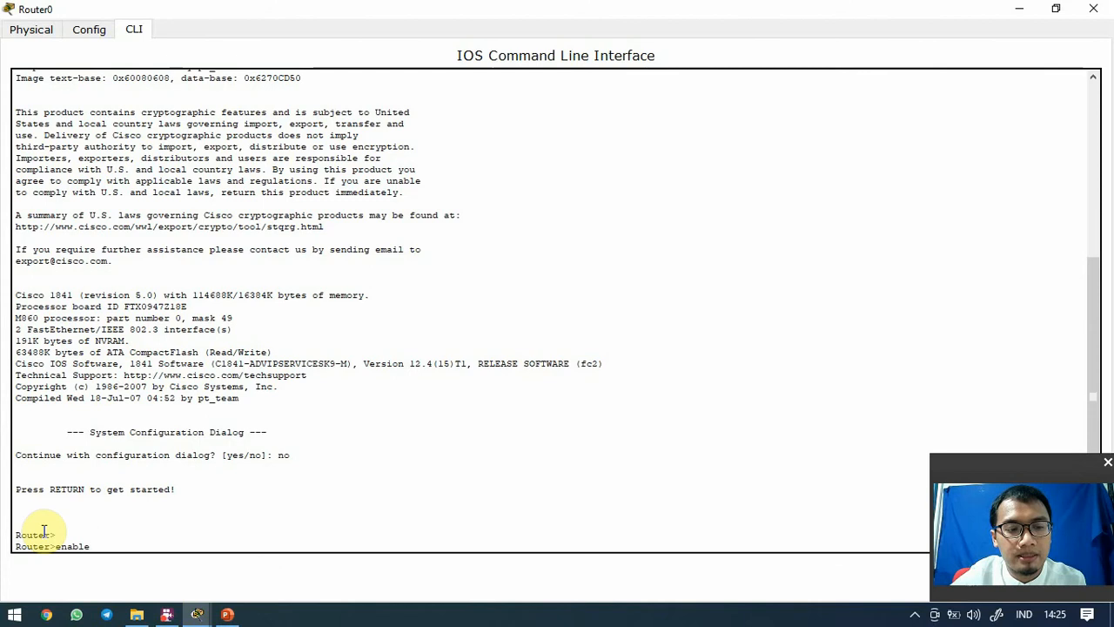
{"action": "key", "text": "Return"}
{"action": "key", "text": "Return"}
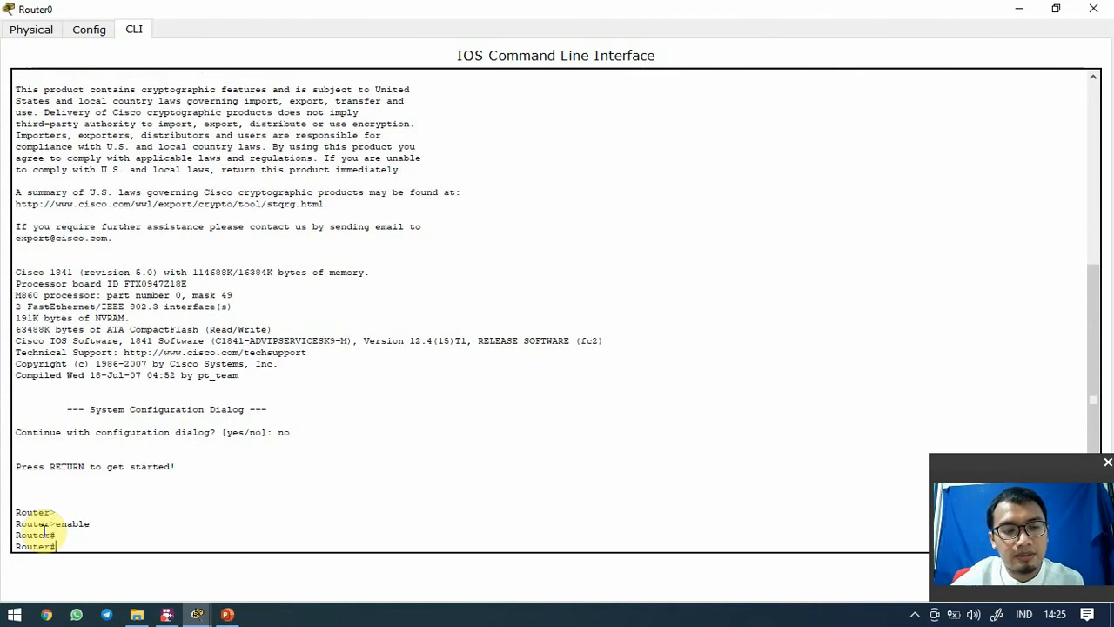
{"action": "type", "text": "exit"}
Log back in with en, enter configure terminal, then return to Router# with Ctrl+Z
{"action": "key", "text": "Return"}
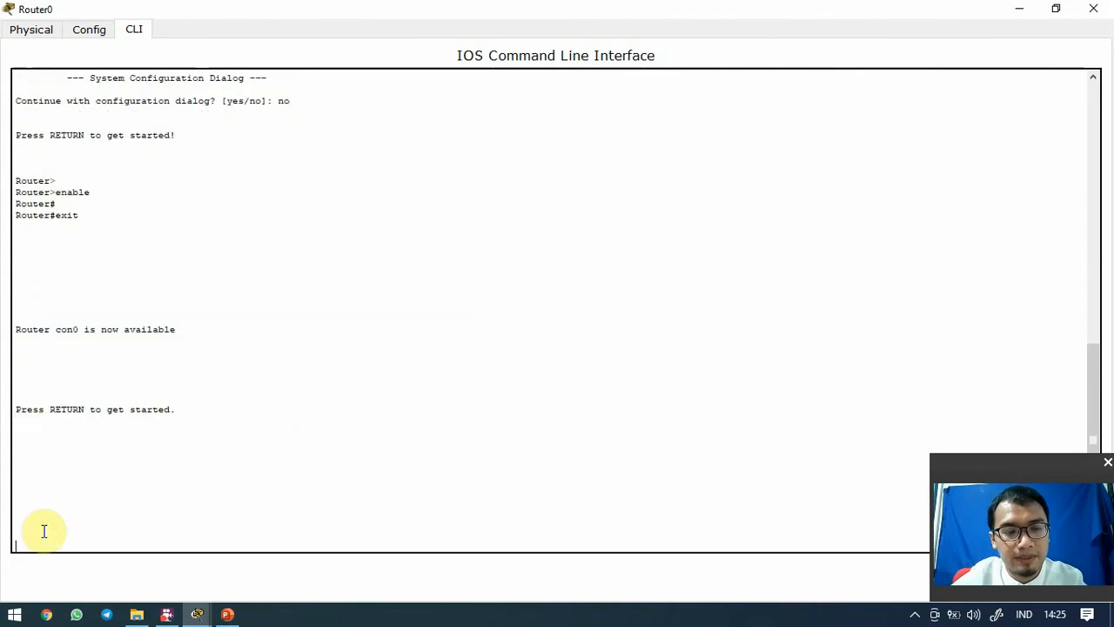
{"action": "key", "text": "Return"}
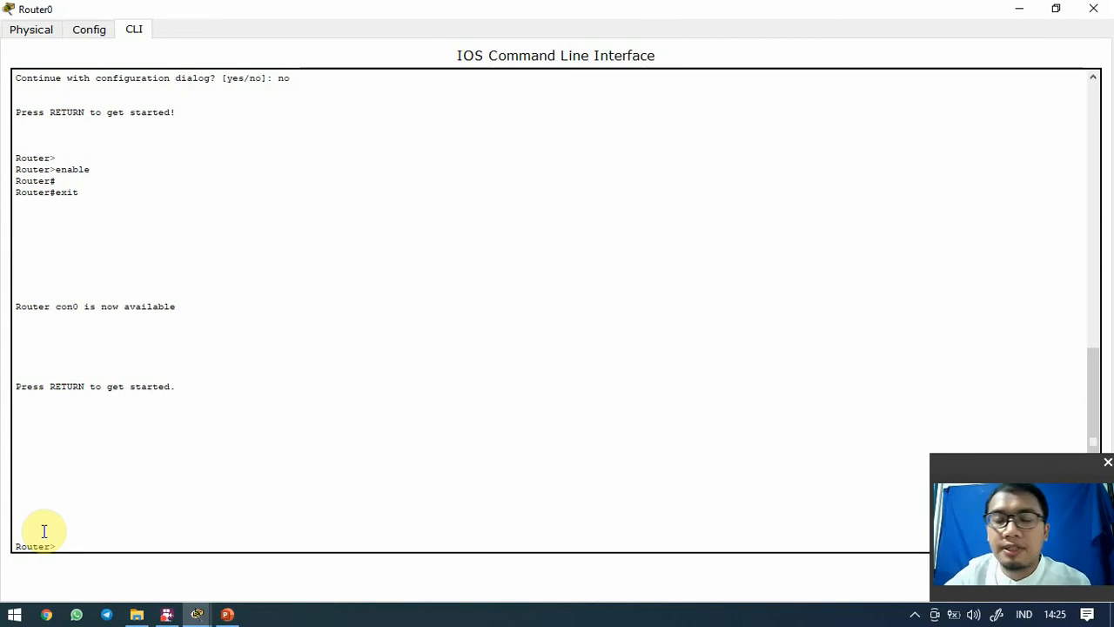
{"action": "type", "text": "en"}
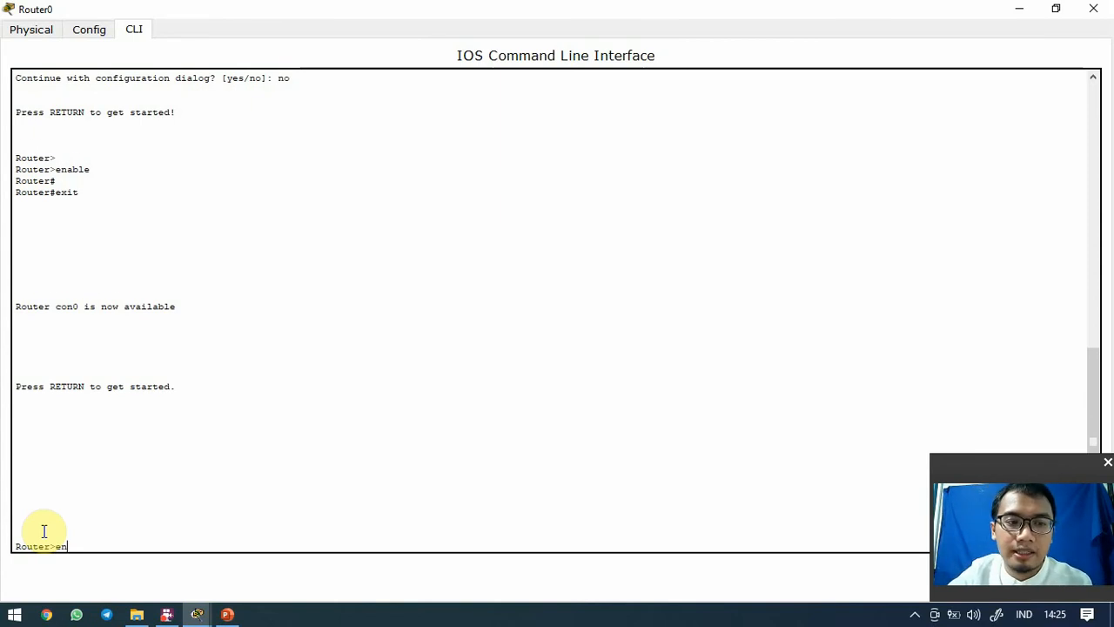
{"action": "key", "text": "Return"}
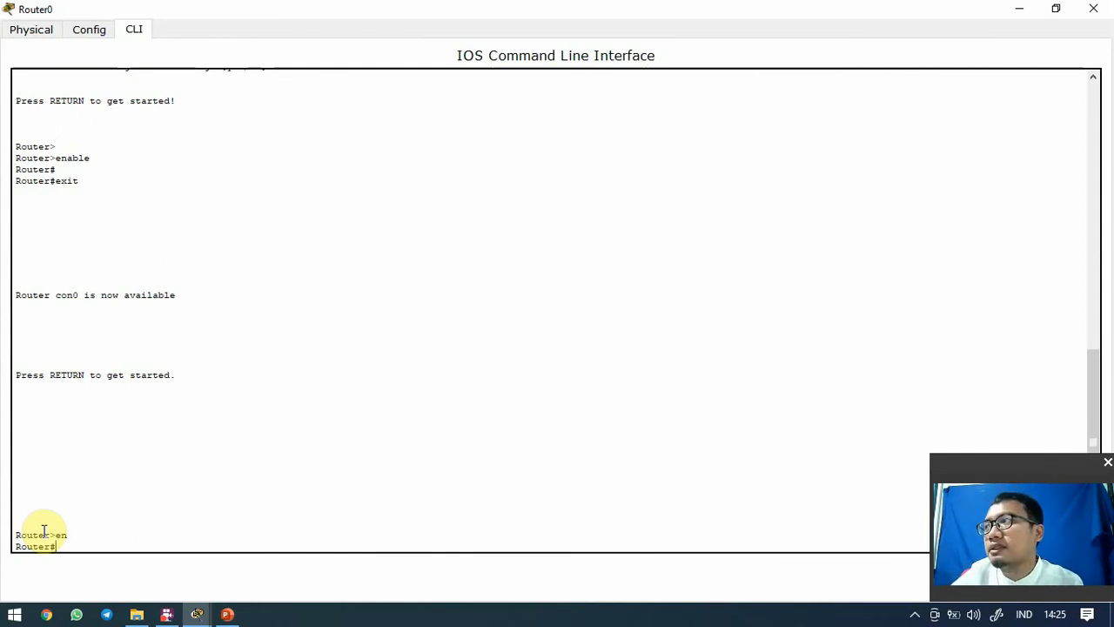
{"action": "type", "text": "confi"}
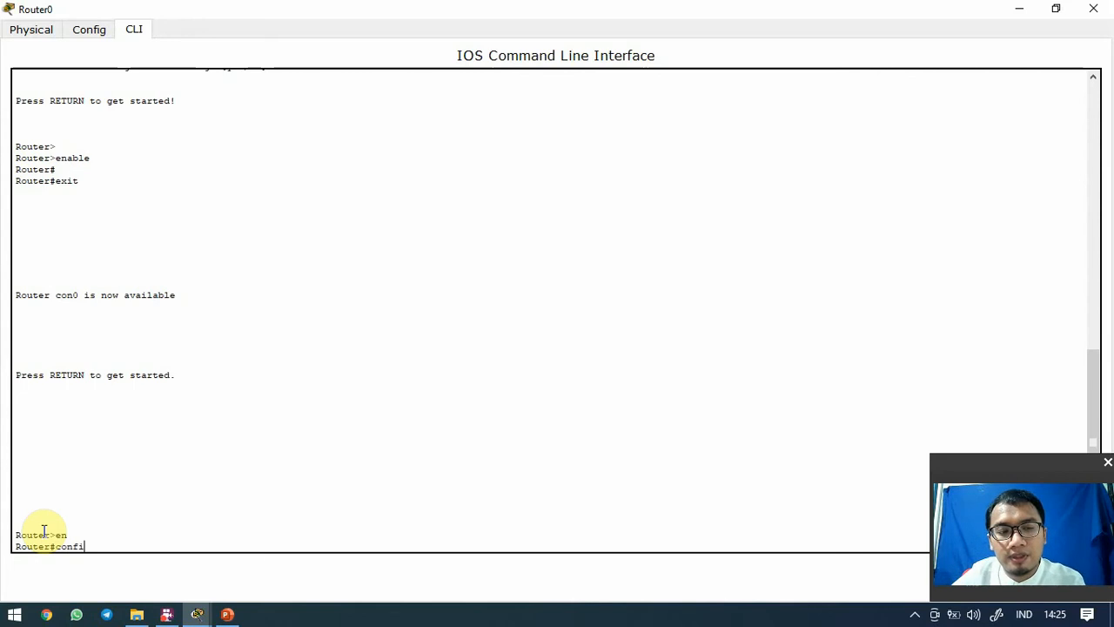
{"action": "type", "text": "g"}
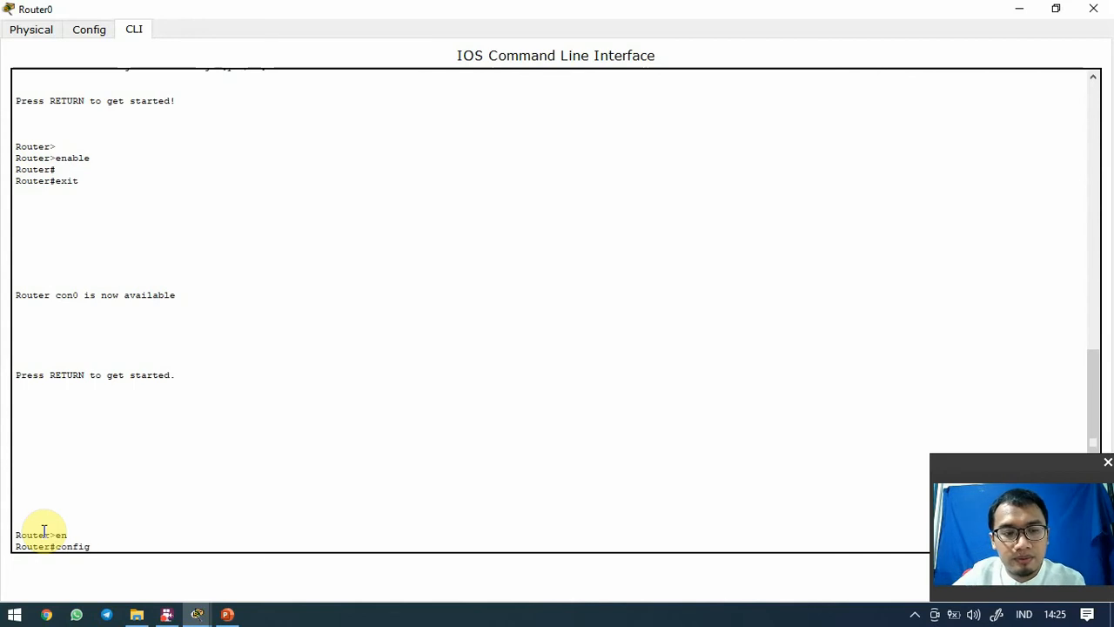
{"action": "type", "text": "ure"}
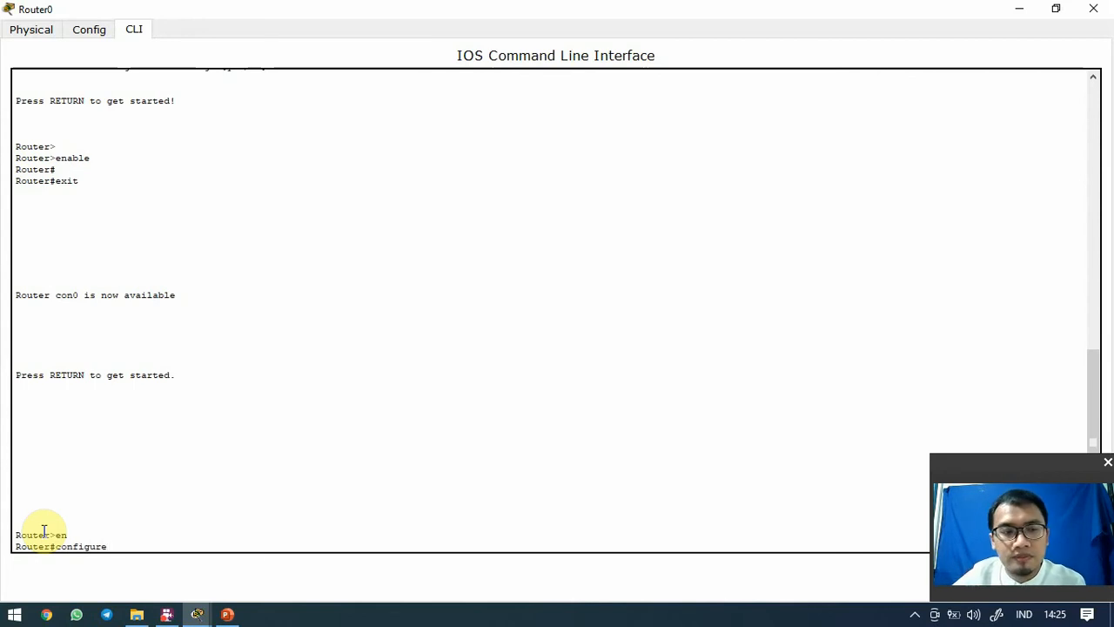
{"action": "type", "text": " terminal"}
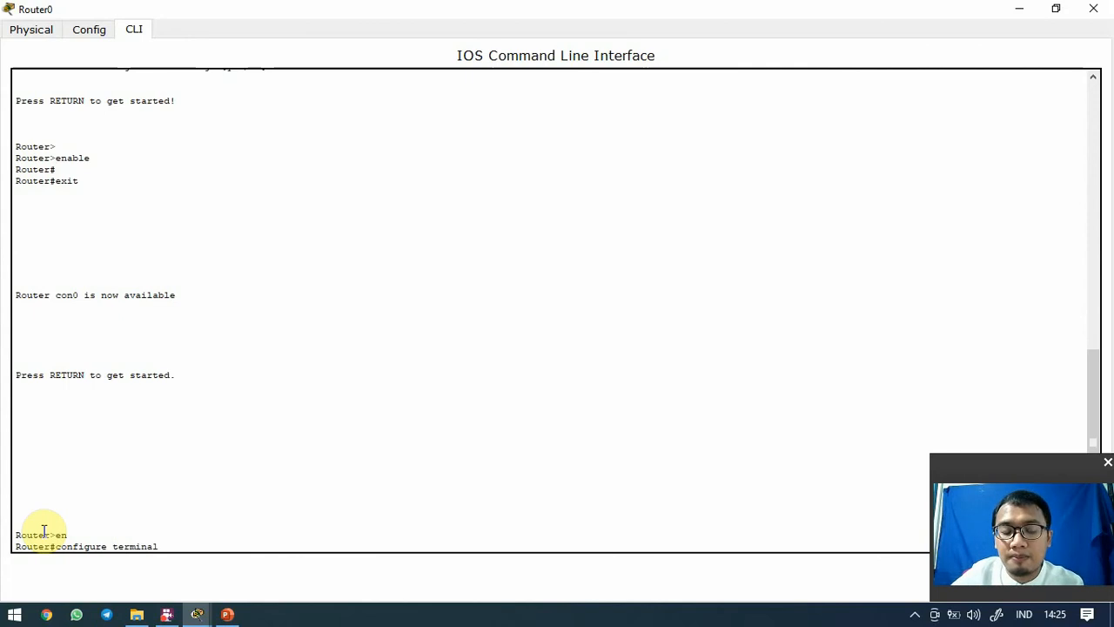
{"action": "key", "text": "Return"}
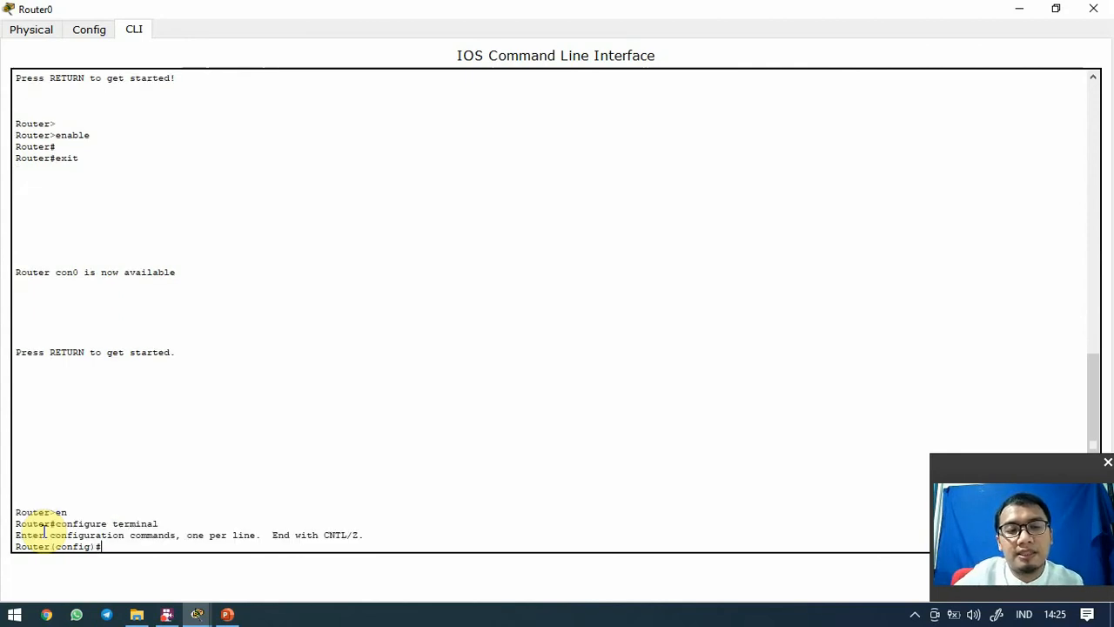
{"action": "key", "text": "ctrl+z"}
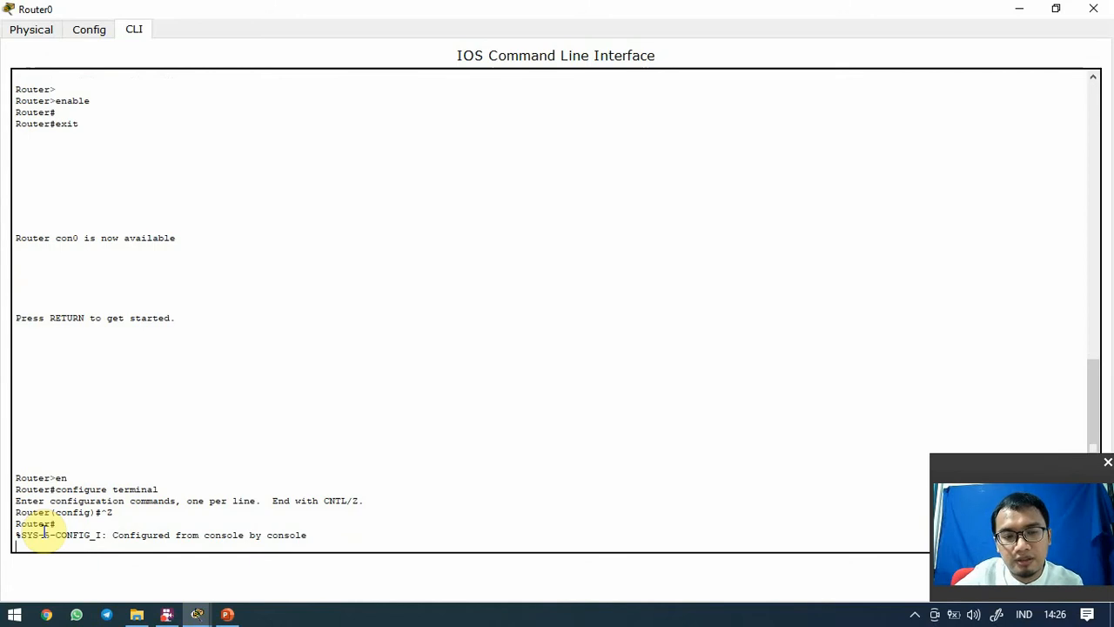
{"action": "key", "text": "Return"}
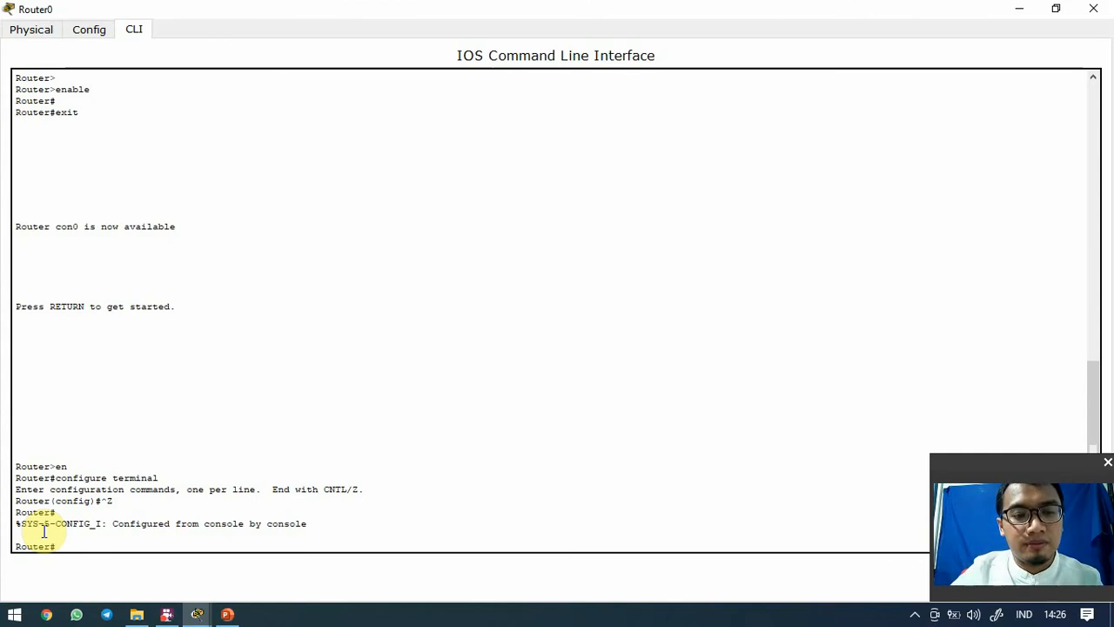
{"action": "type", "text": "conf"}
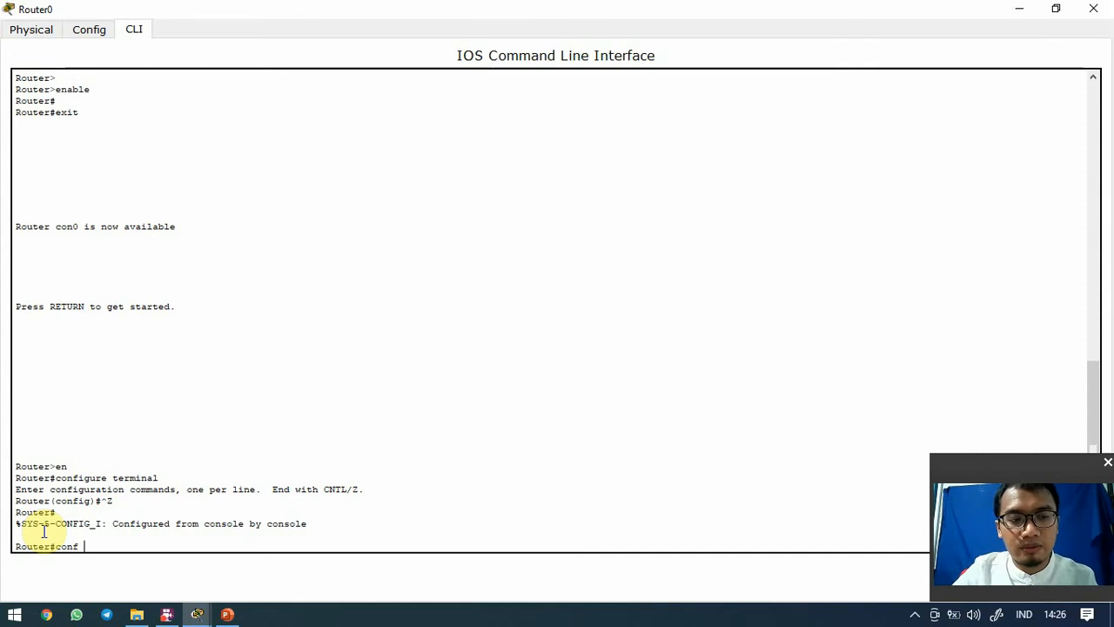
{"action": "type", "text": " t"}
In global configuration, set an enable secret password for Router0, correcting typos along the way
{"action": "key", "text": "Return"}
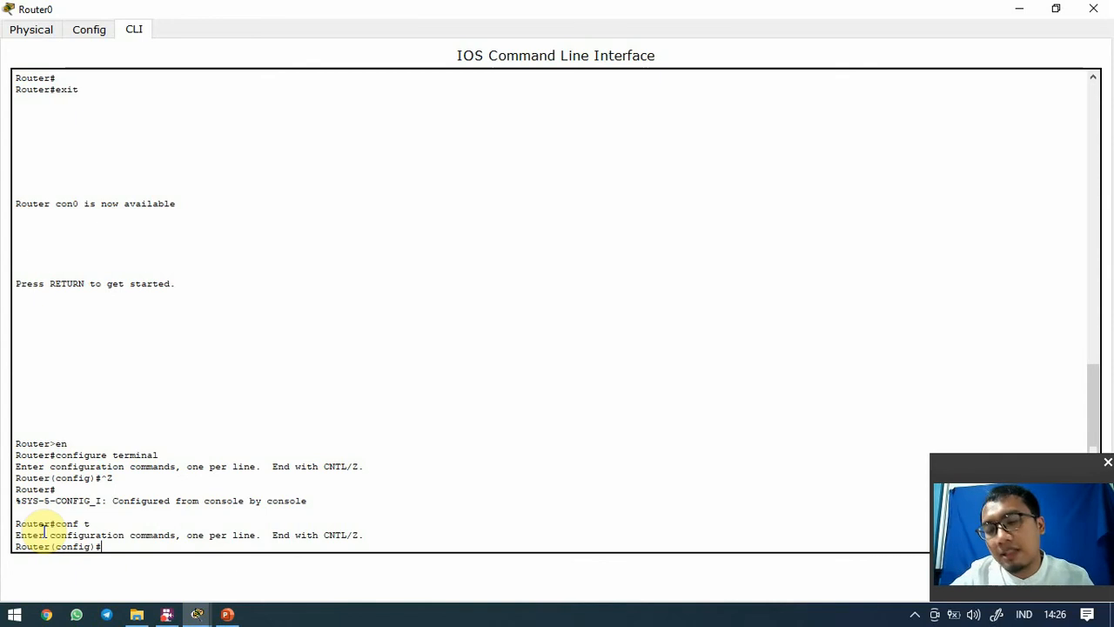
{"action": "type", "text": "en"}
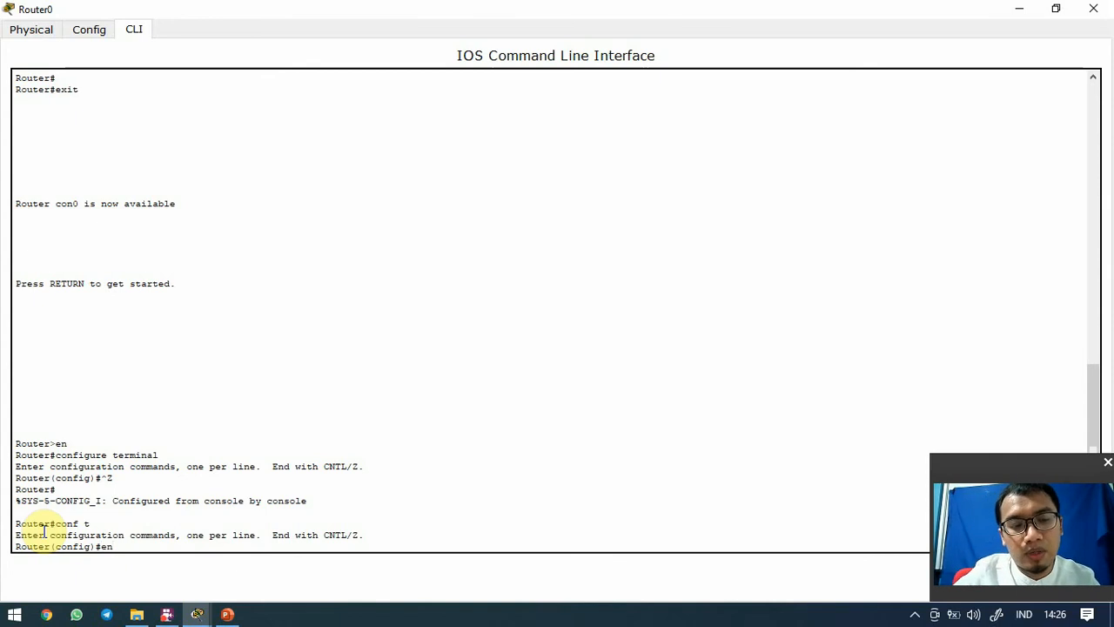
{"action": "type", "text": "able"}
{"action": "key", "text": "BackSpace"}
{"action": "type", "text": "le "}
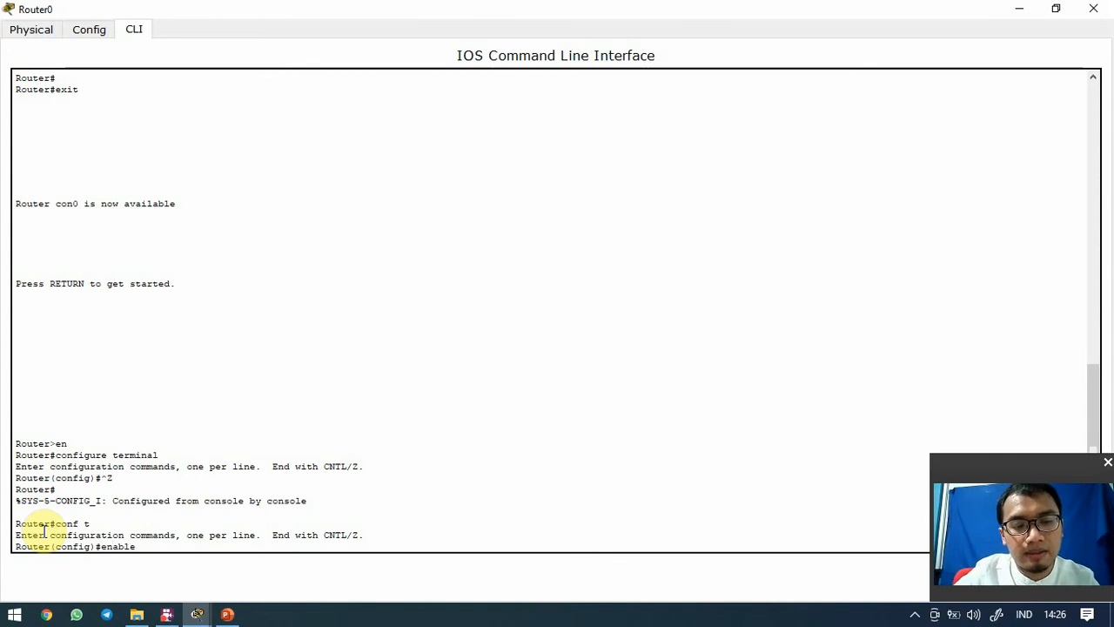
{"action": "type", "text": "secret"}
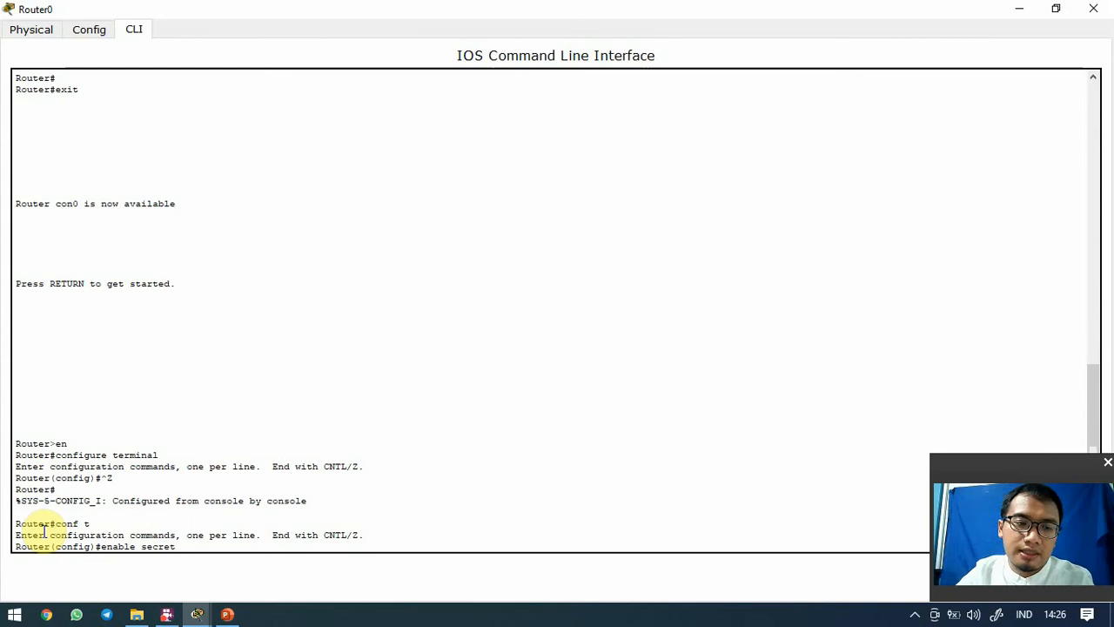
{"action": "type", "text": " pr"}
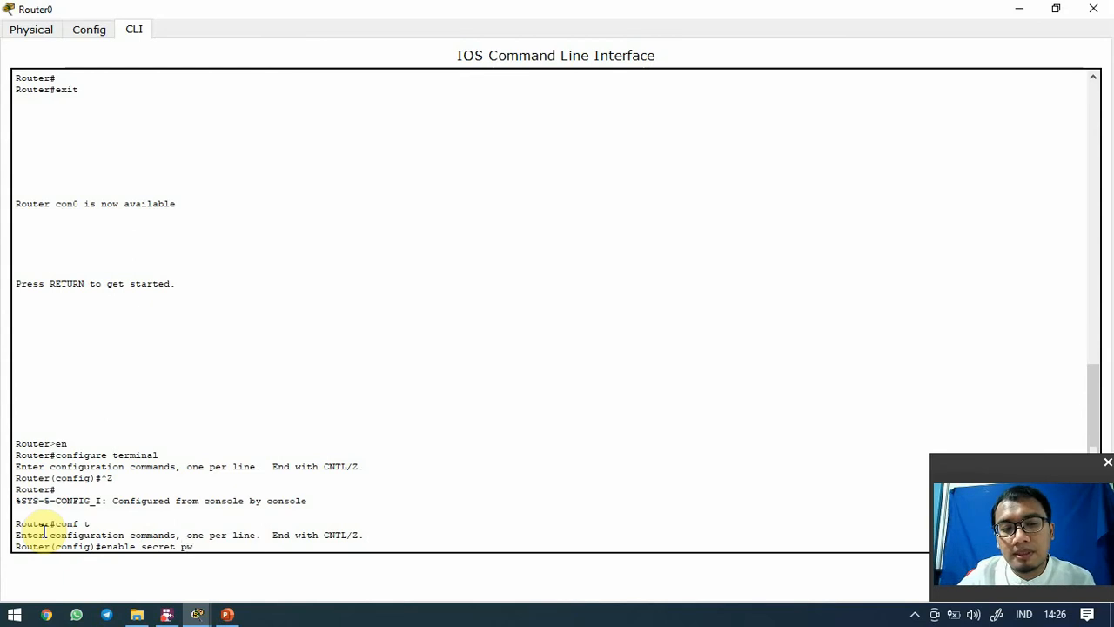
{"action": "key", "text": "BackSpace"}
{"action": "key", "text": "BackSpace"}
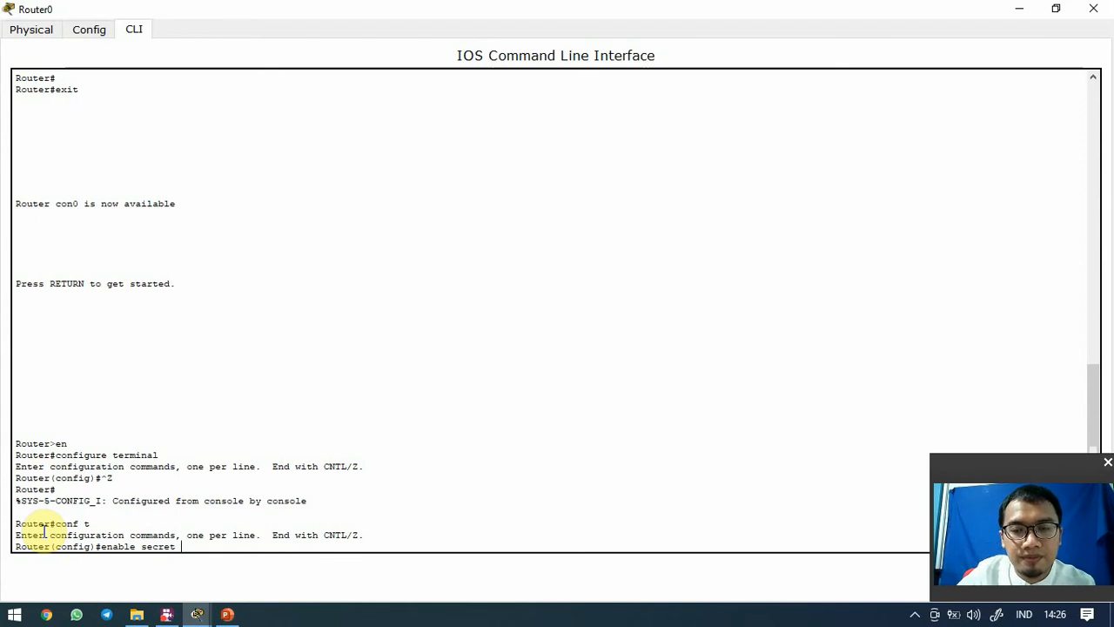
{"action": "type", "text": "unsi"}
{"action": "key", "text": "BackSpace"}
{"action": "key", "text": "BackSpace"}
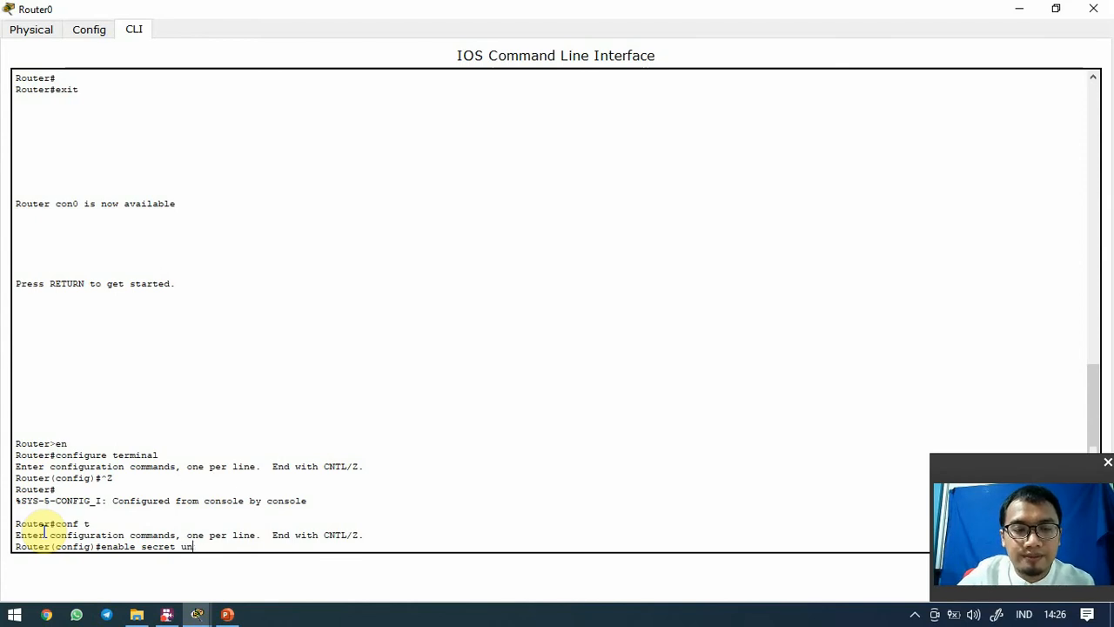
{"action": "type", "text": "sig"}
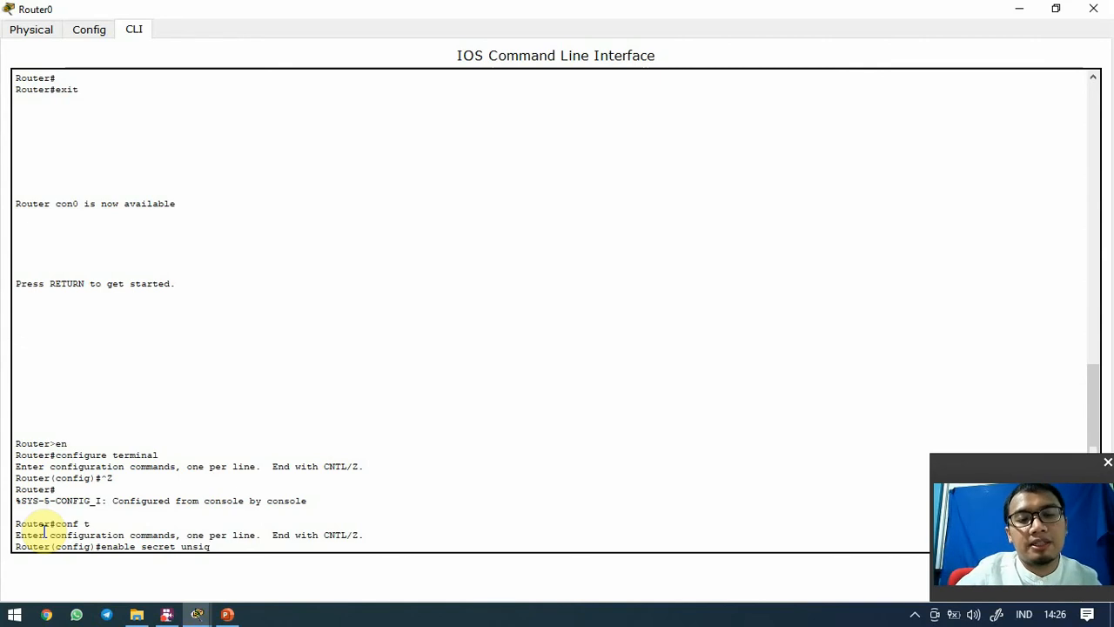
{"action": "key", "text": "Return"}
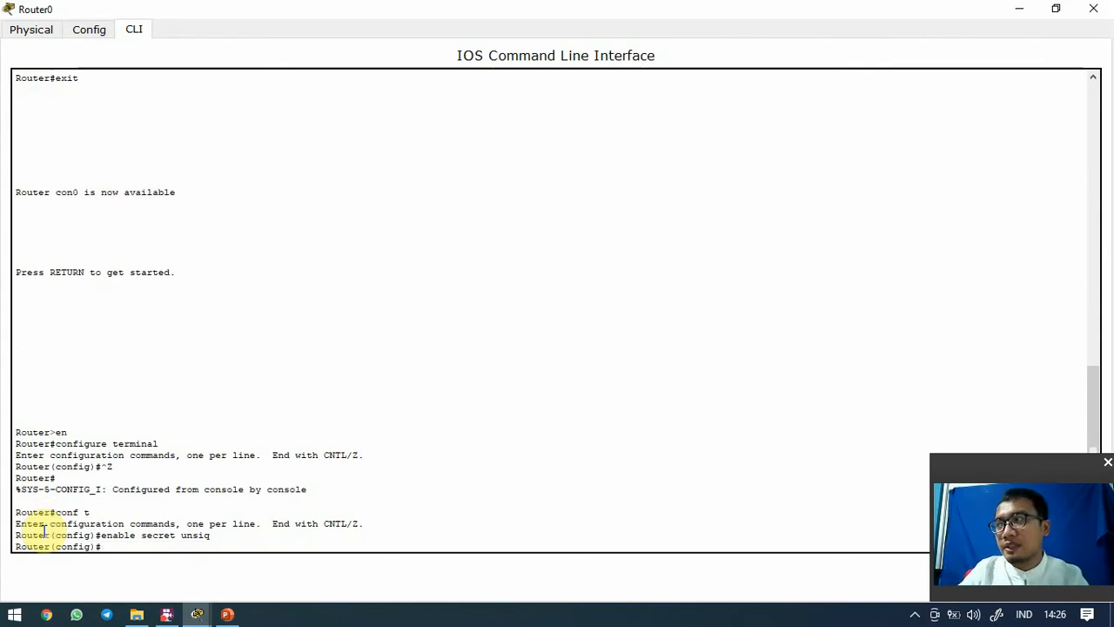
Exit configuration mode and end the console session at 'Press RETURN to get started'
{"action": "type", "text": "exit"}
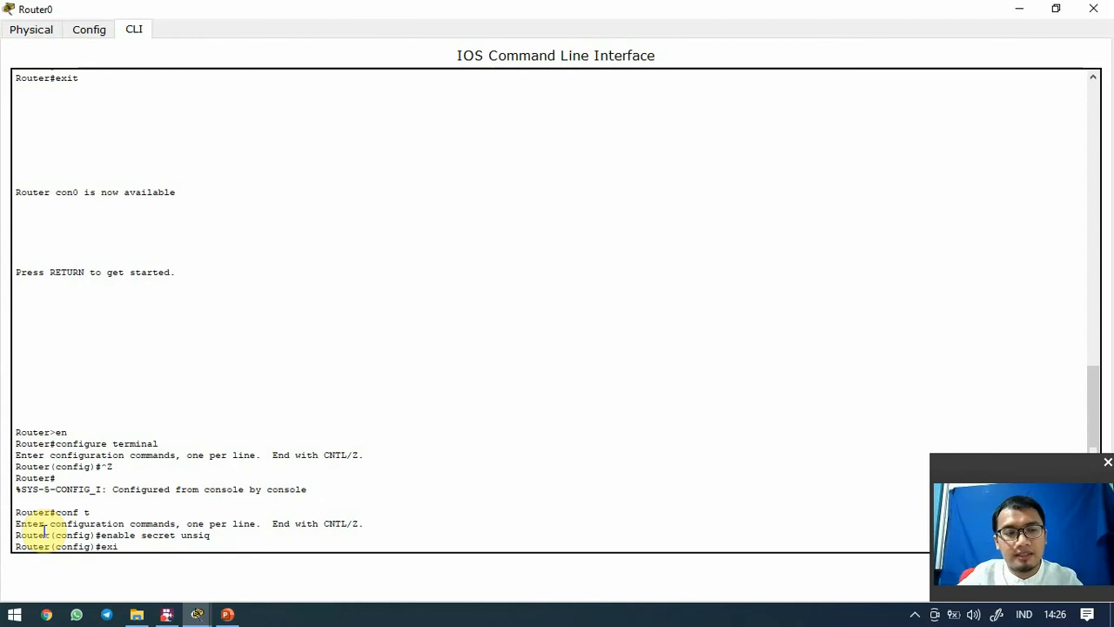
{"action": "key", "text": "Return"}
{"action": "key", "text": "Return"}
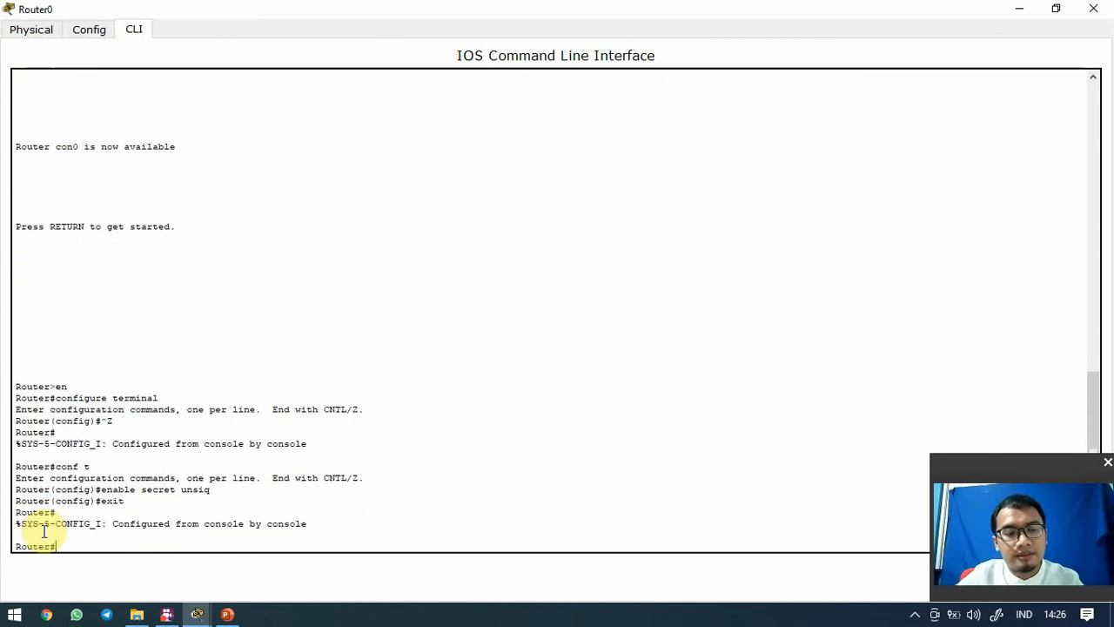
{"action": "type", "text": "exitr"}
Start a new console session and reach Router# by supplying the enable secret after en
{"action": "key", "text": "Return"}
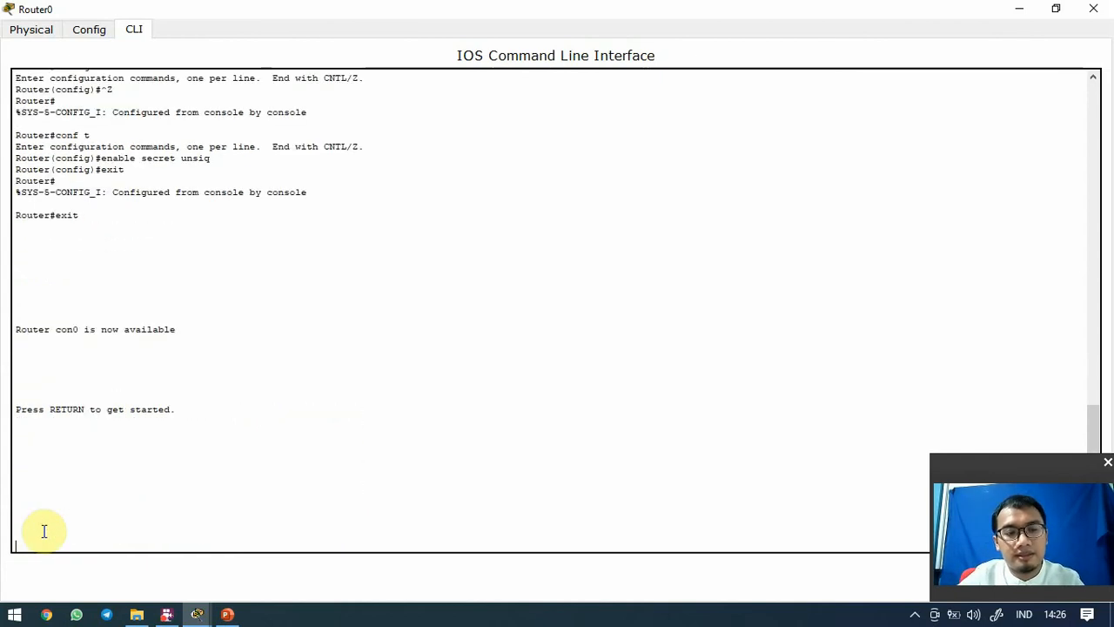
{"action": "key", "text": "Return"}
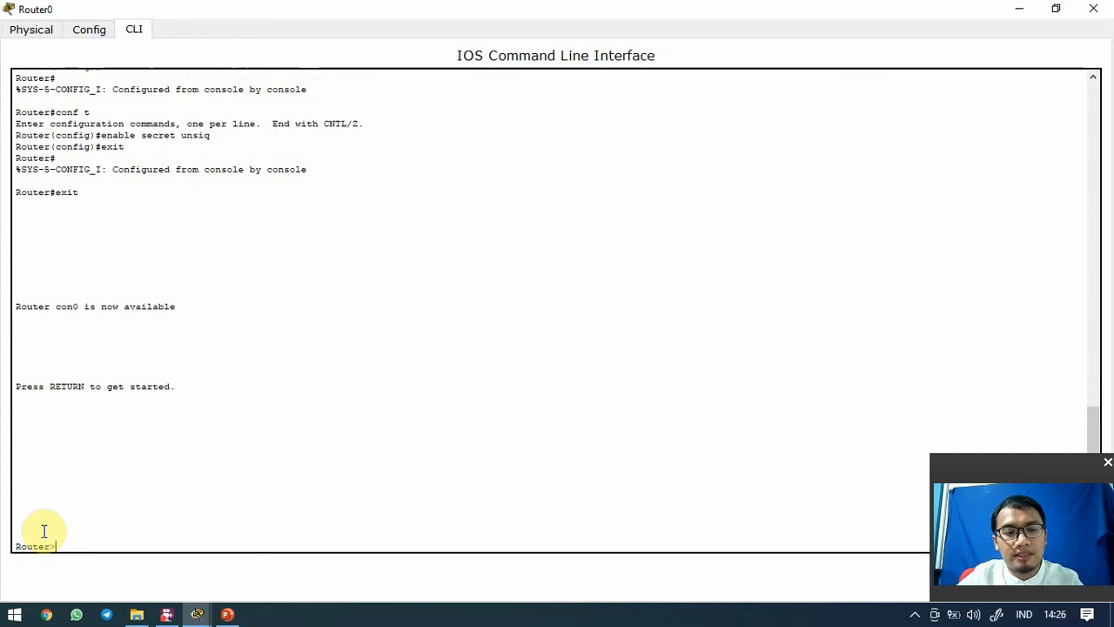
{"action": "type", "text": "en"}
{"action": "key", "text": "Return"}
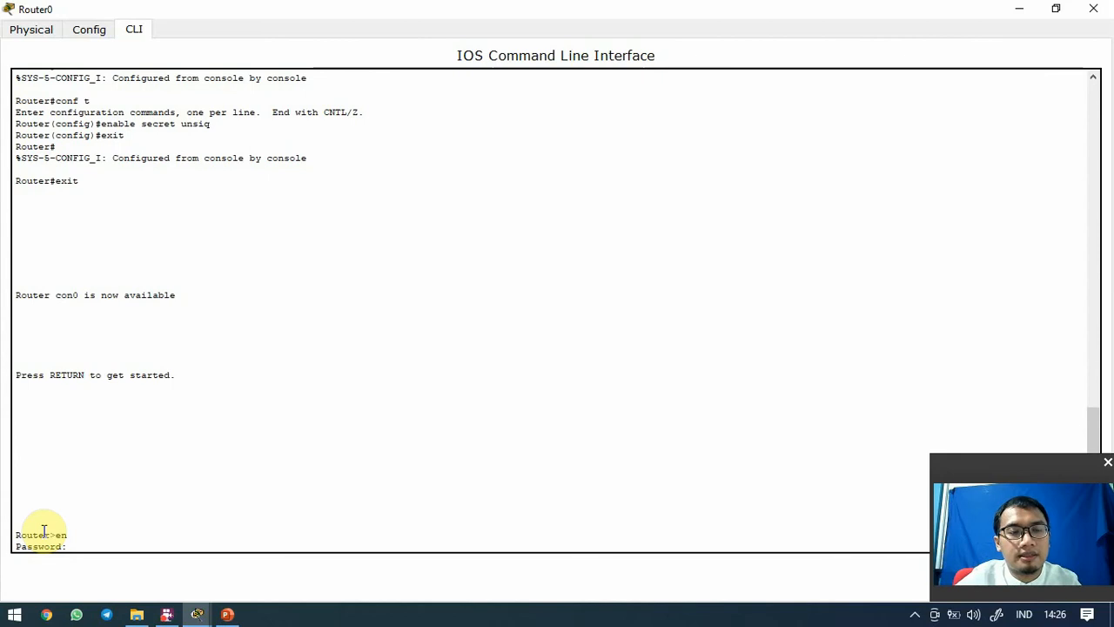
{"action": "key", "text": "Return"}
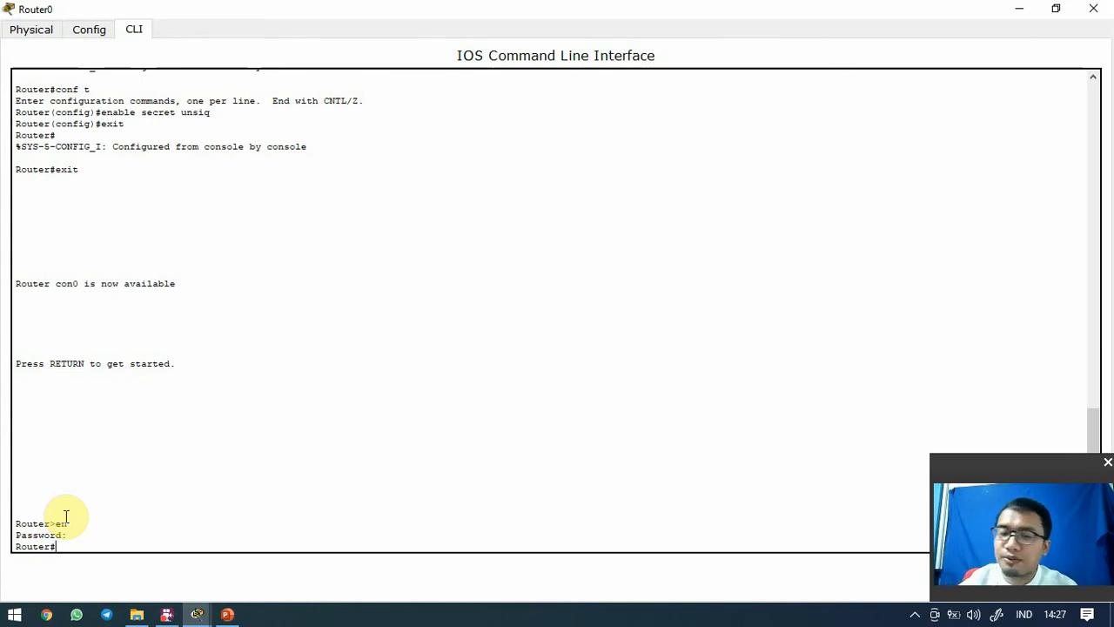
Give vty lines 0 4 a line password and enable login on them
{"action": "type", "text": "conf"}
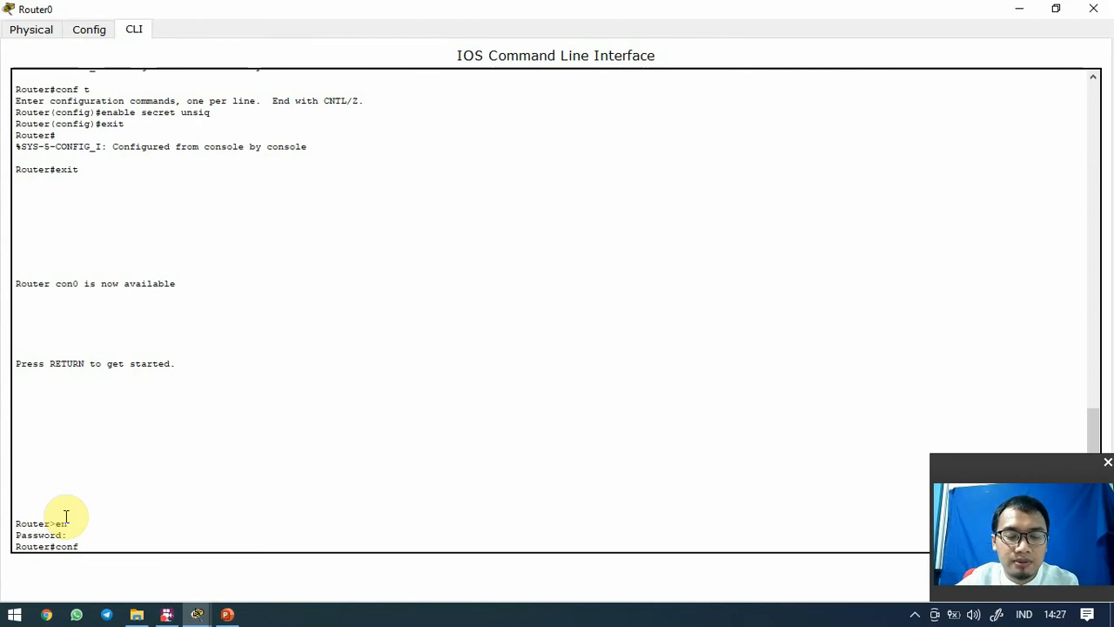
{"action": "type", "text": " t"}
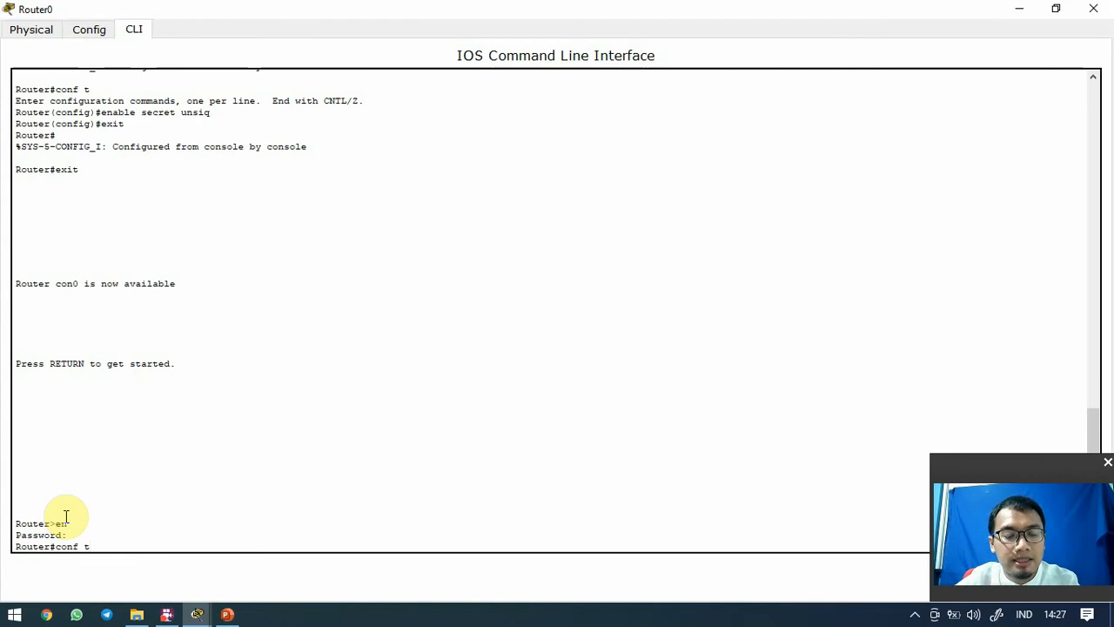
{"action": "key", "text": "Return"}
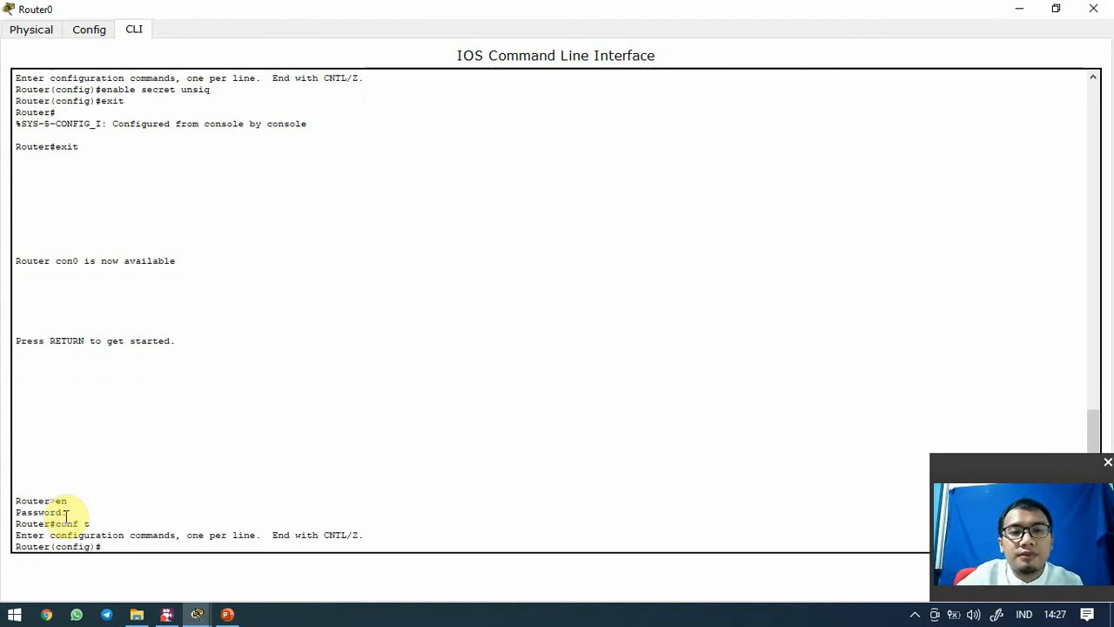
{"action": "type", "text": "lin"}
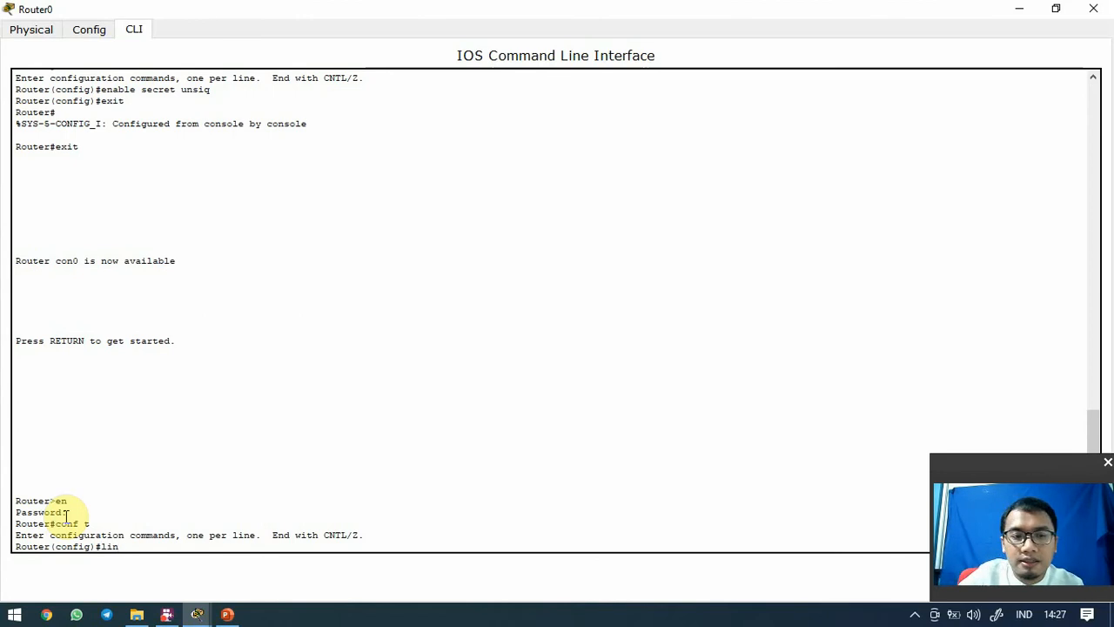
{"action": "type", "text": "e v"}
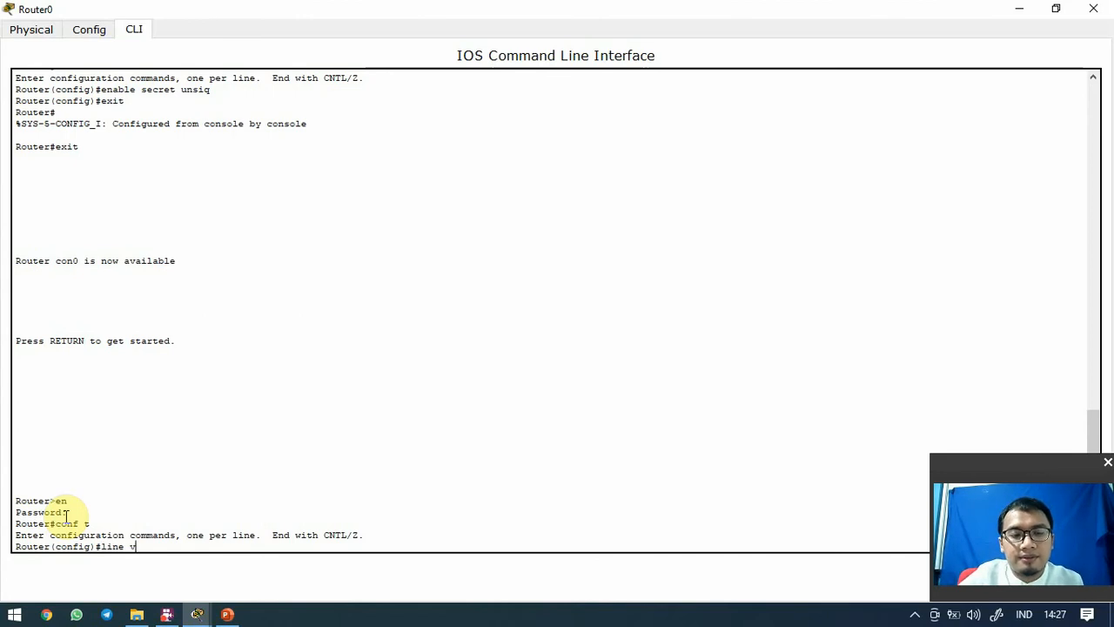
{"action": "type", "text": "ty 0 4"}
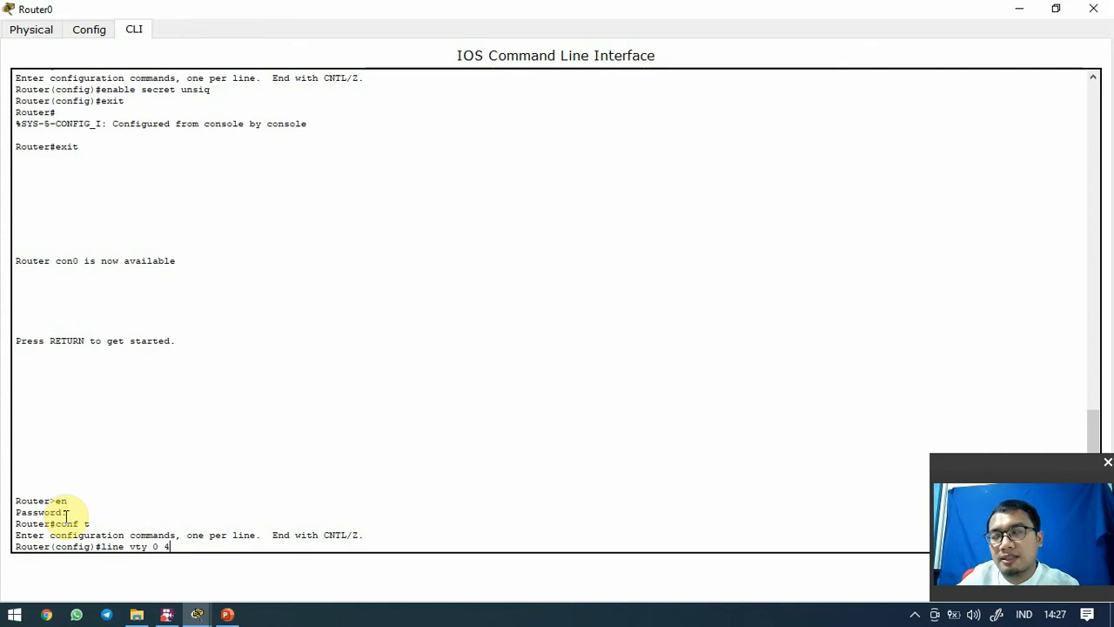
{"action": "key", "text": "Return"}
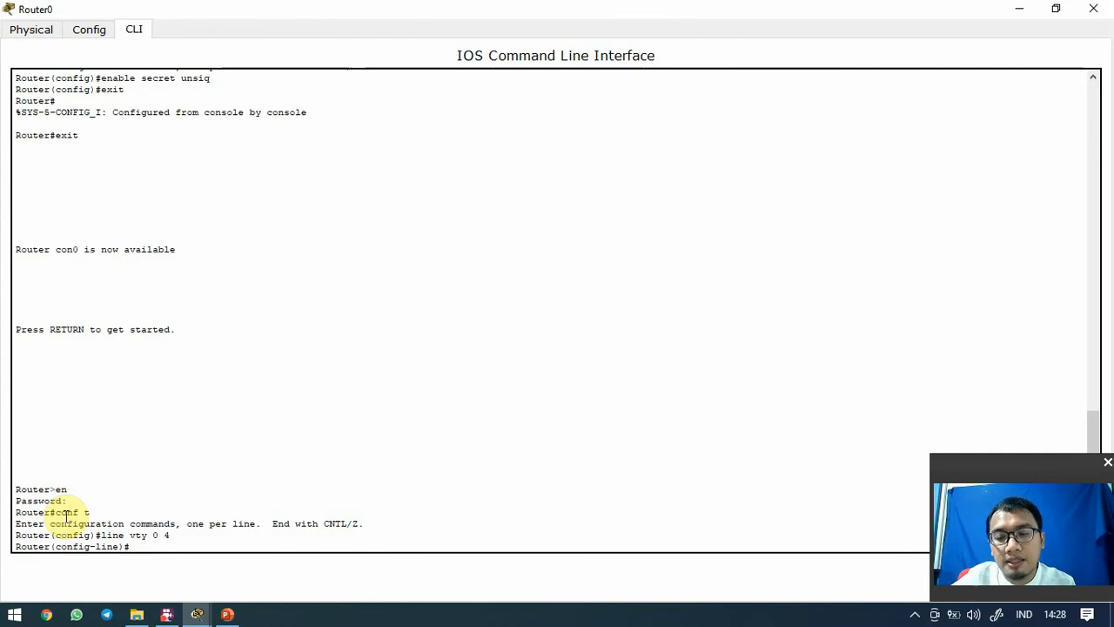
{"action": "type", "text": "password"}
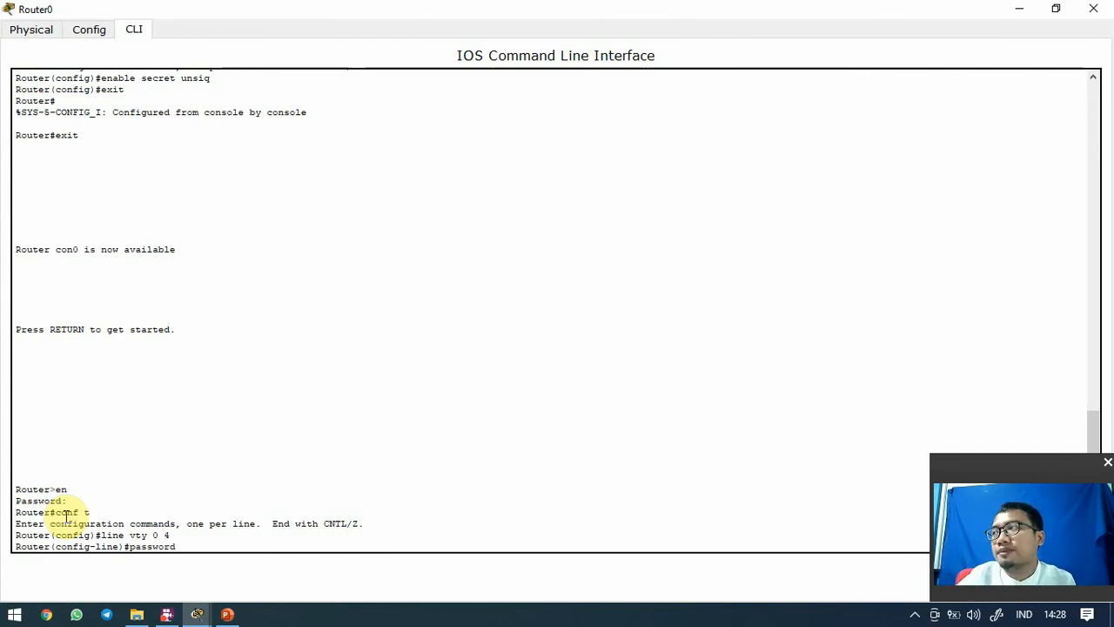
{"action": "type", "text": " unsiq"}
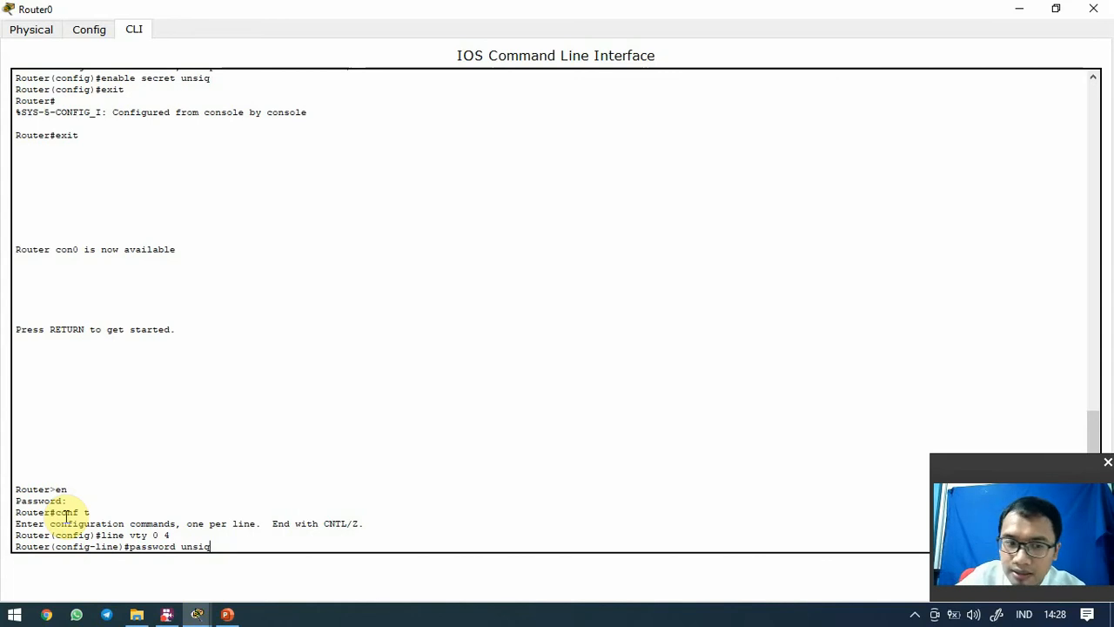
{"action": "key", "text": "Return"}
{"action": "type", "text": "login"}
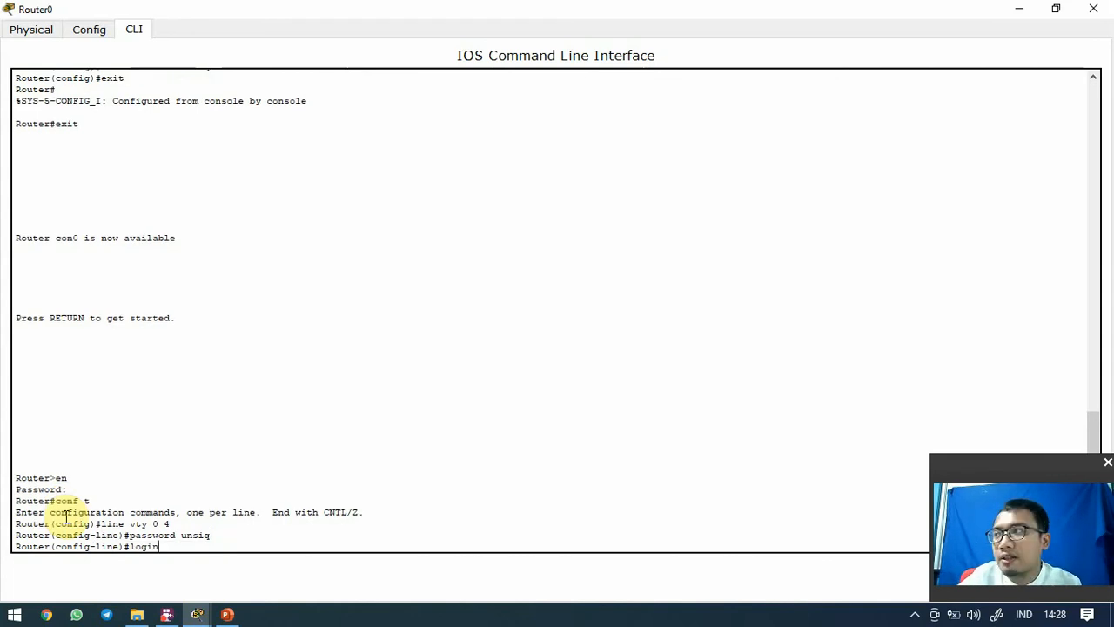
{"action": "key", "text": "Return"}
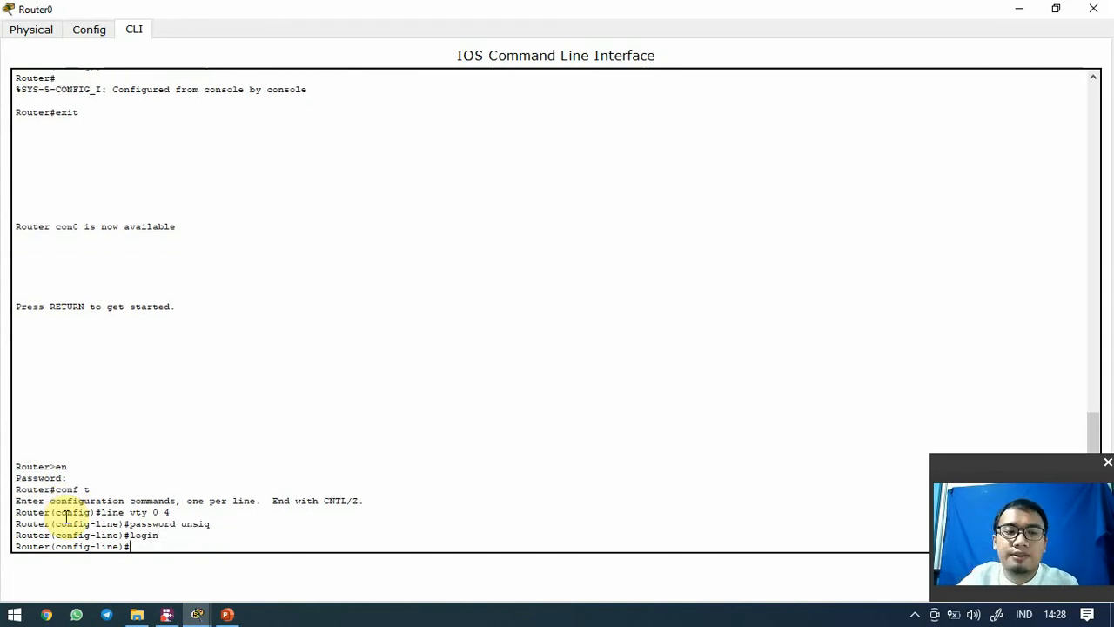
Exit line and global configuration twice to return to the Router# prompt
{"action": "type", "text": "exit"}
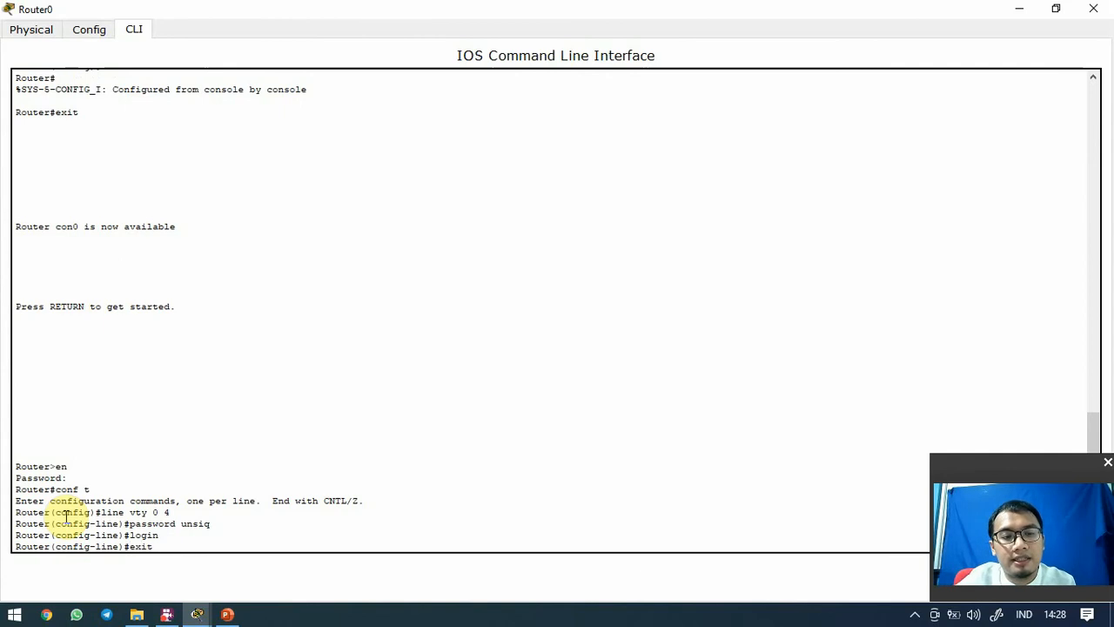
{"action": "key", "text": "Return"}
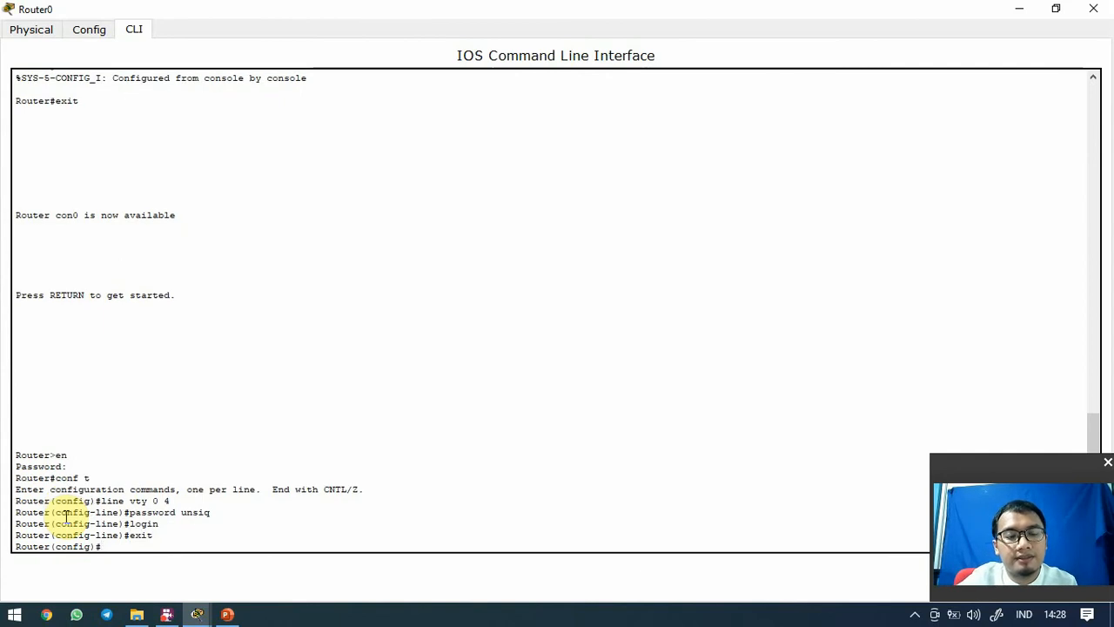
{"action": "type", "text": "exit"}
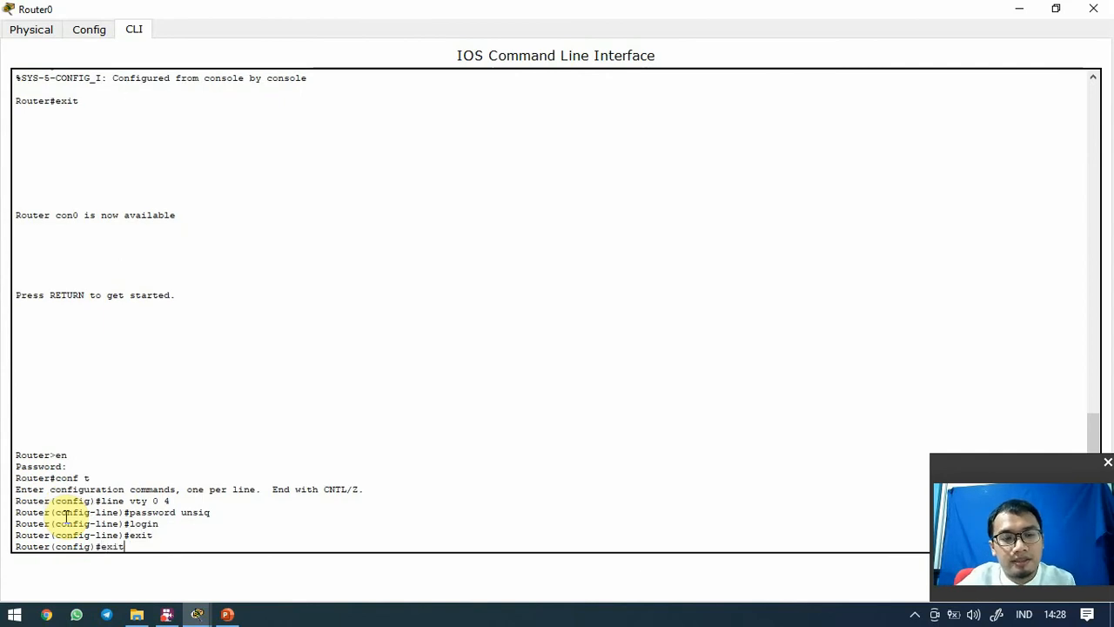
{"action": "key", "text": "Return"}
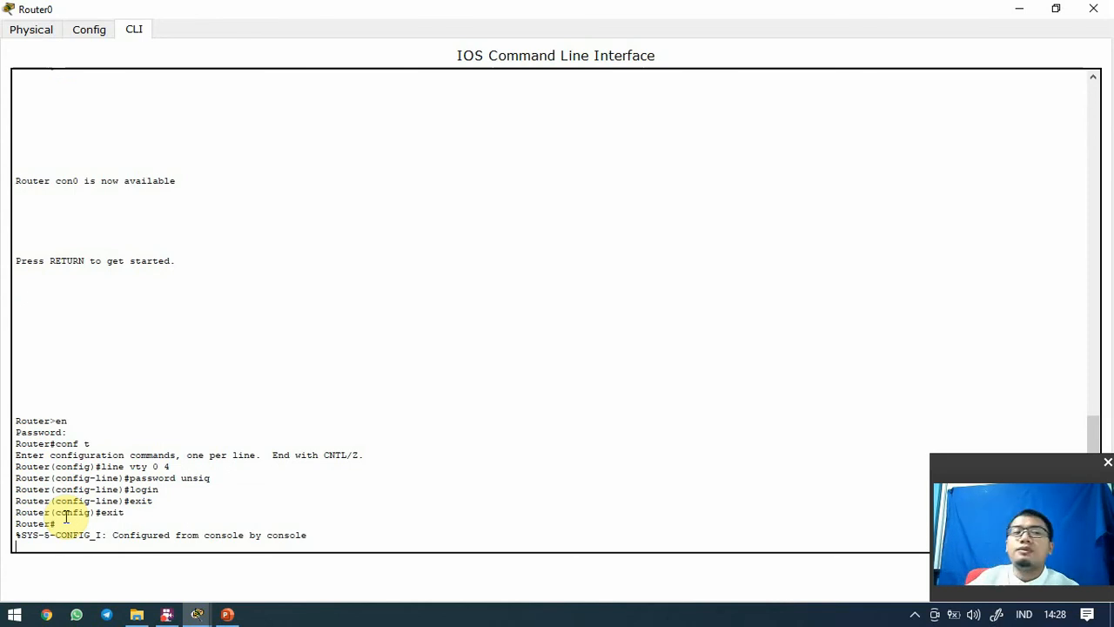
{"action": "key", "text": "Return"}
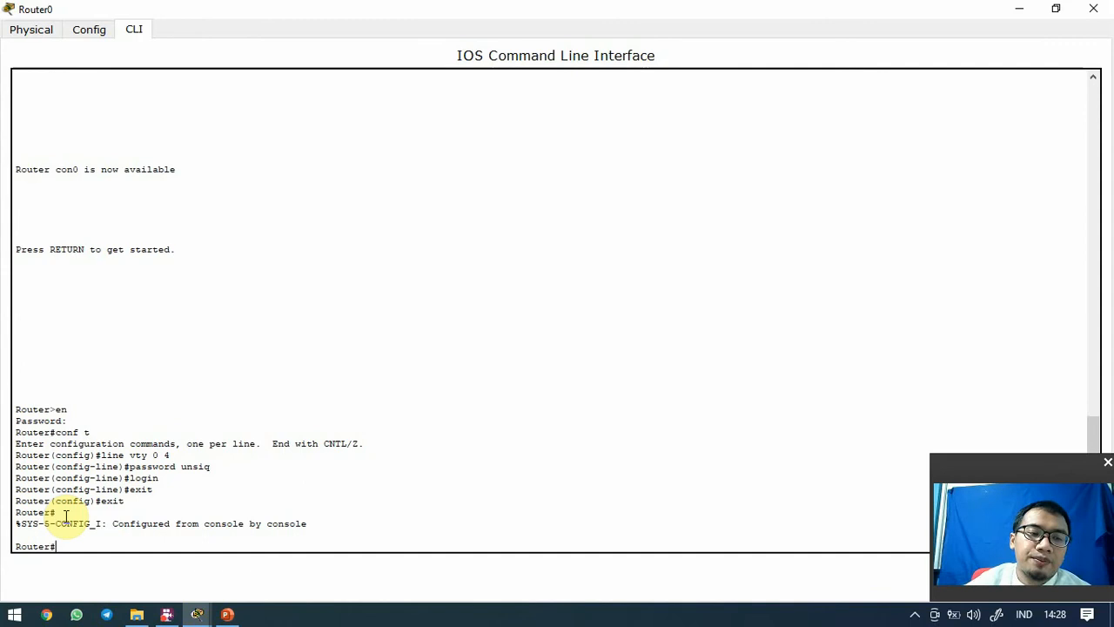
{"action": "left_click_drag", "start_coordinate": [14, 512], "coordinate": [53, 516]}
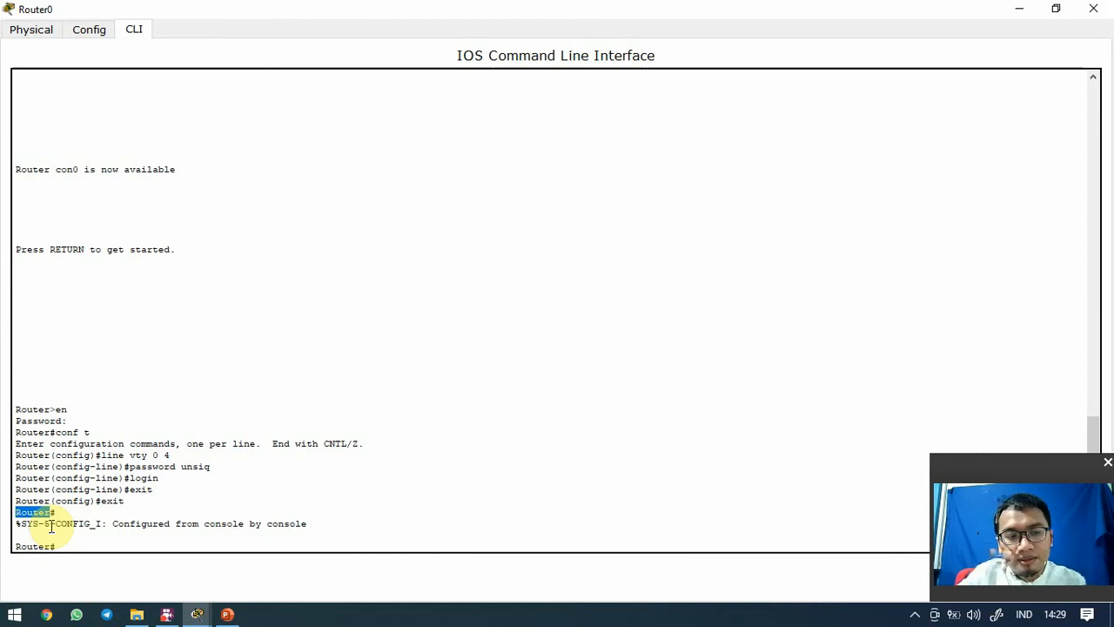
Enter conf t and run hostname unsiq, so the prompt becomes unsiq(config)#
{"action": "key", "text": "Return"}
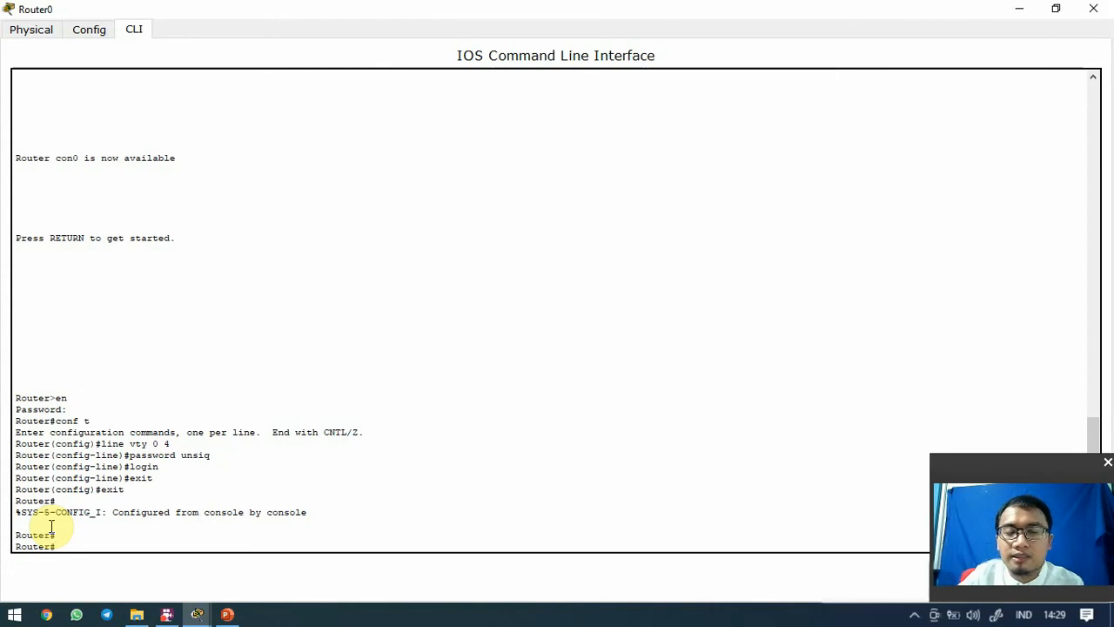
{"action": "type", "text": "confi"}
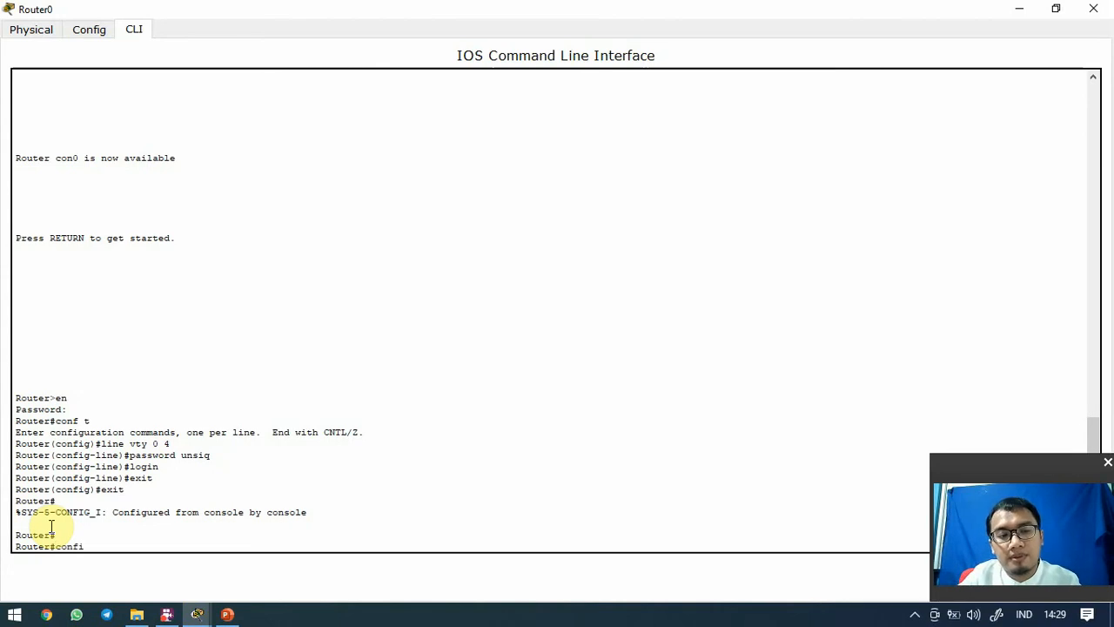
{"action": "key", "text": "BackSpace"}
{"action": "type", "text": "t"}
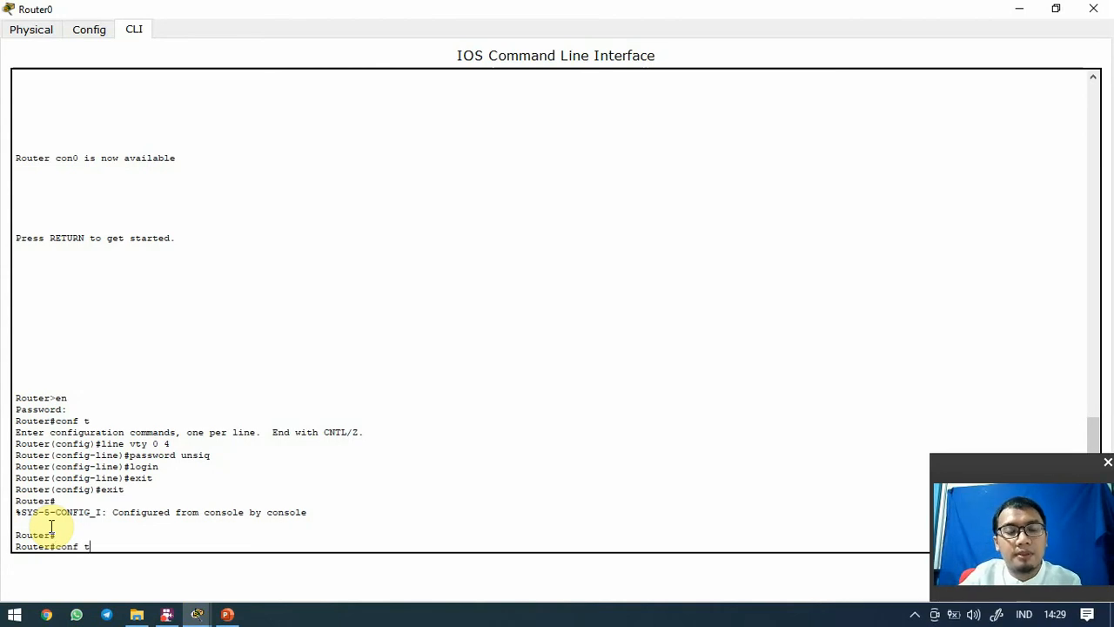
{"action": "key", "text": "Return"}
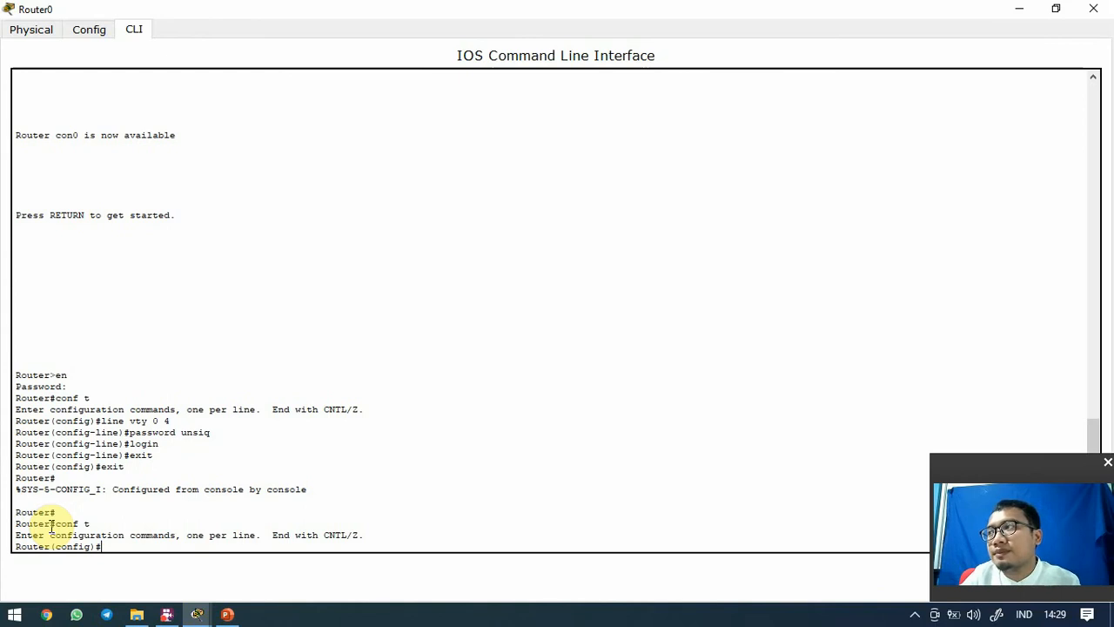
{"action": "type", "text": "host"}
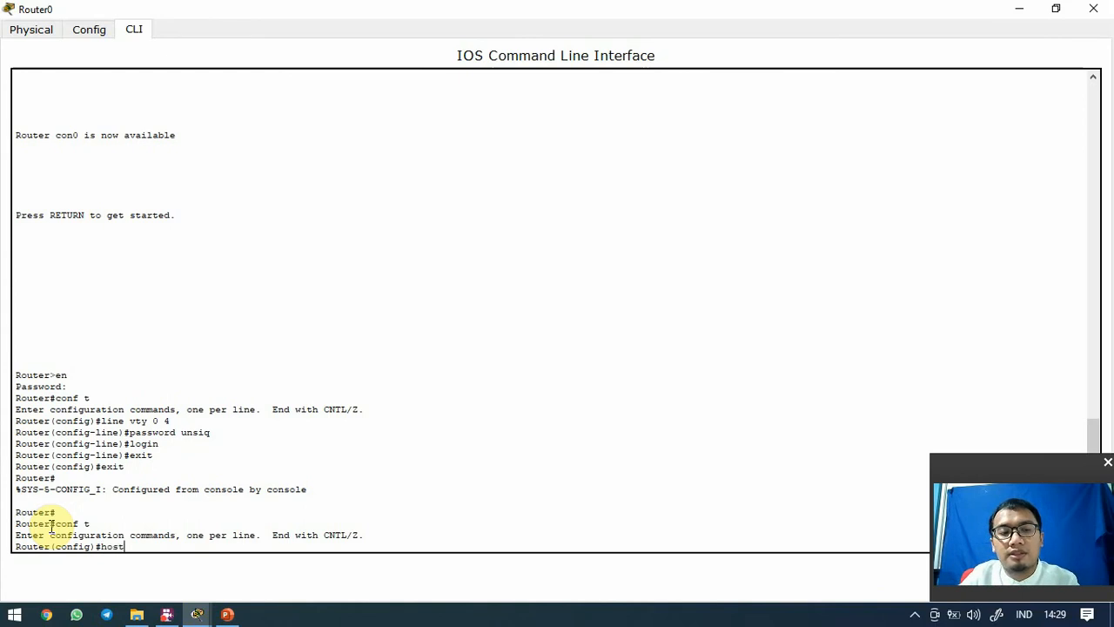
{"action": "type", "text": "name"}
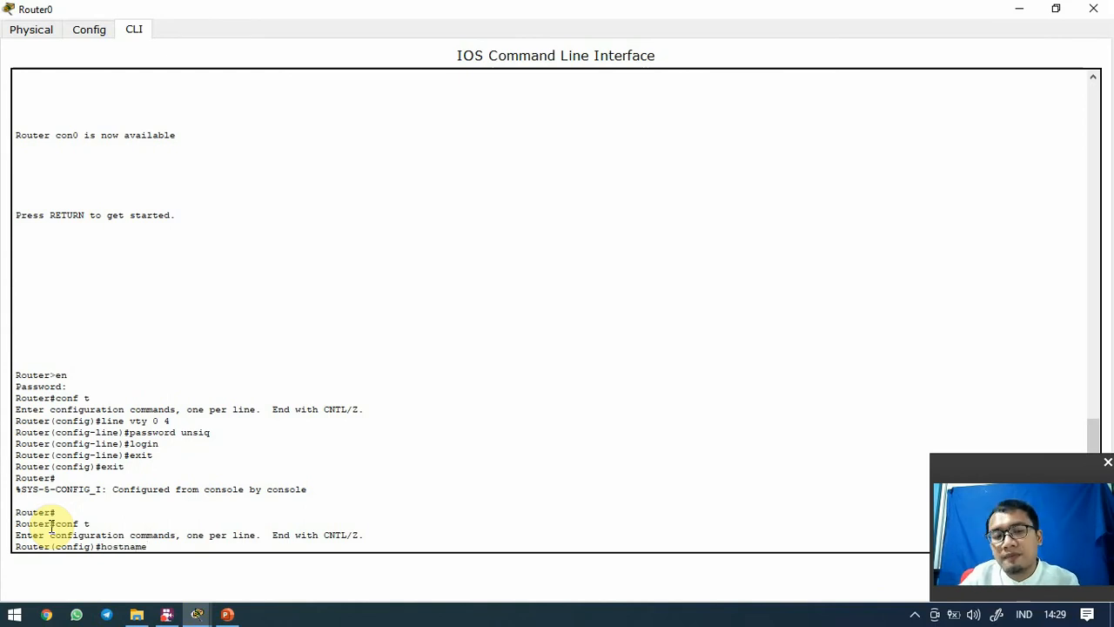
{"action": "type", "text": " unsiq"}
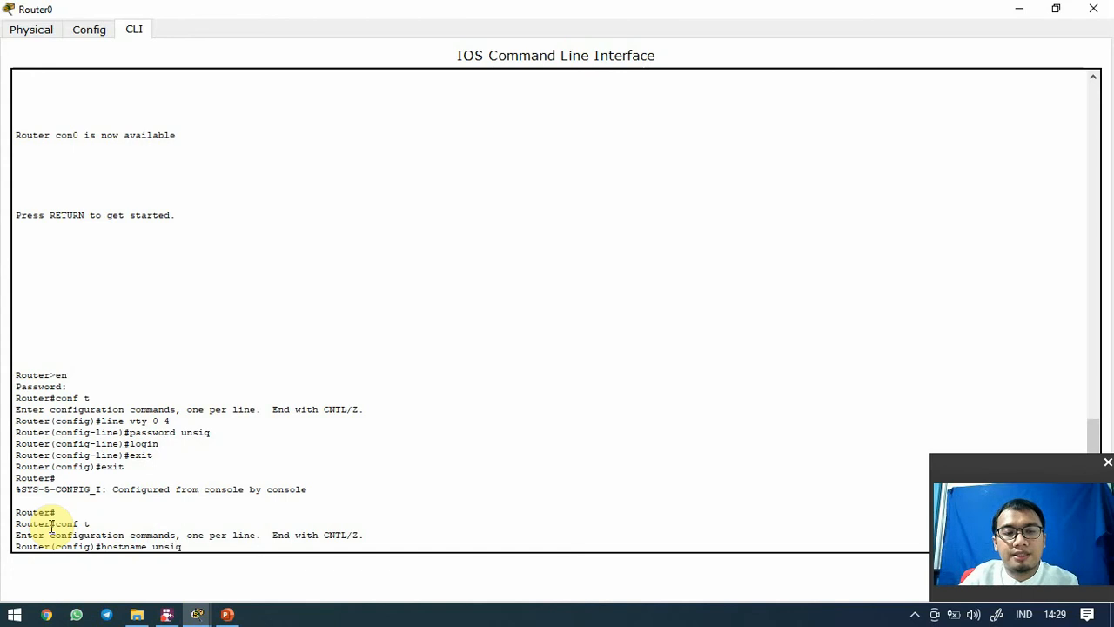
{"action": "key", "text": "Return"}
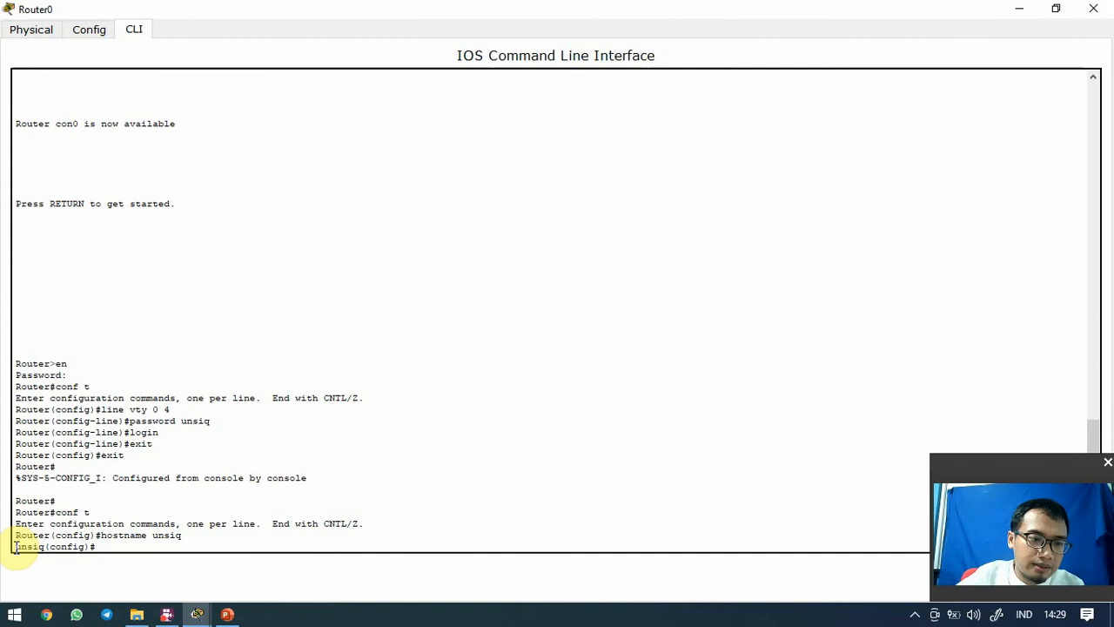
{"action": "left_click_drag", "start_coordinate": [15, 546], "coordinate": [45, 546]}
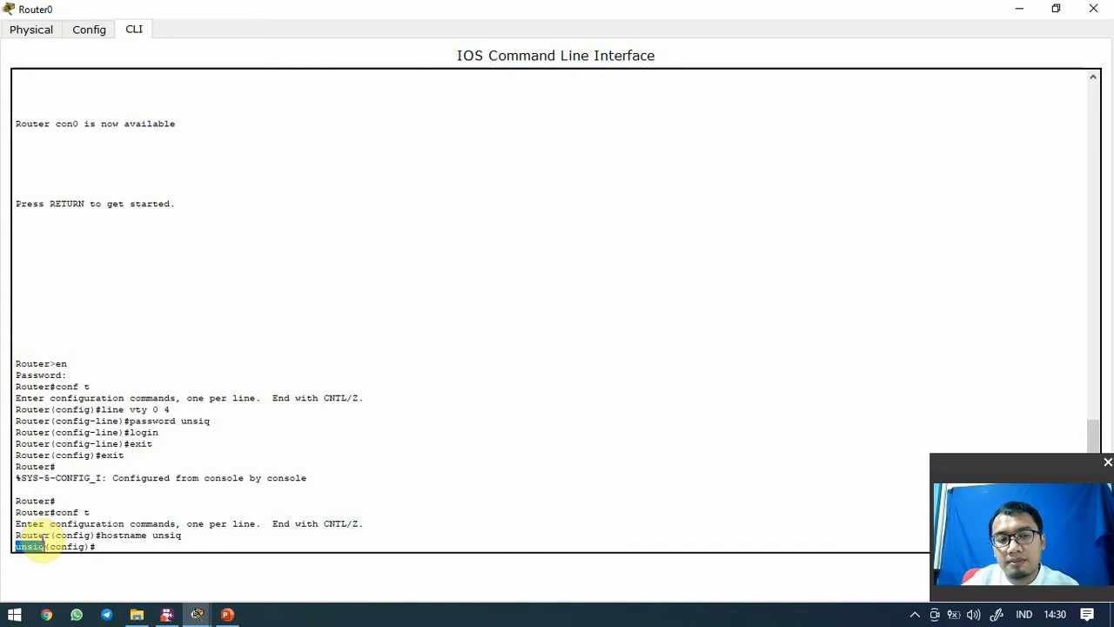
{"action": "left_click", "coordinate": [121, 542]}
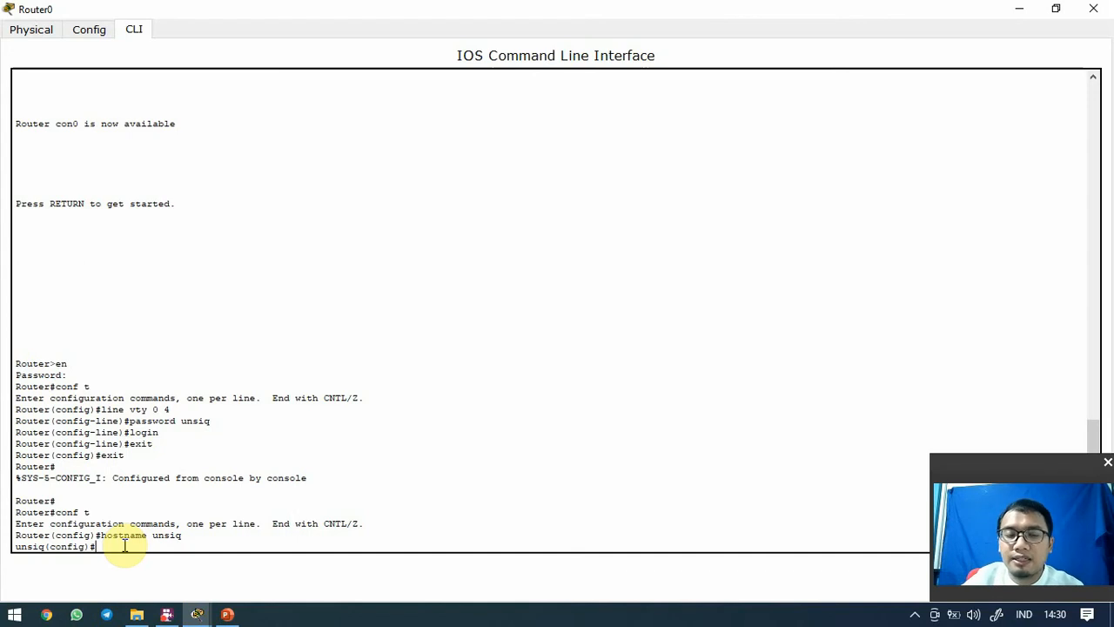
Set the MOTD banner to 'jangan lupa pesan ibu', adding the missing space after motd
{"action": "type", "text": "b"}
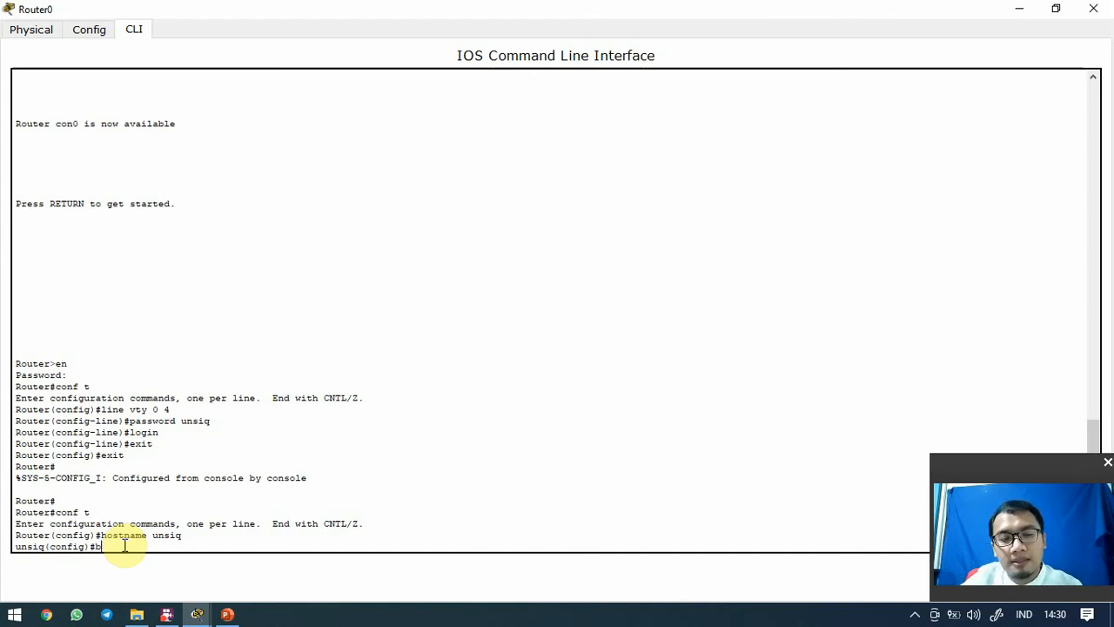
{"action": "type", "text": "anner"}
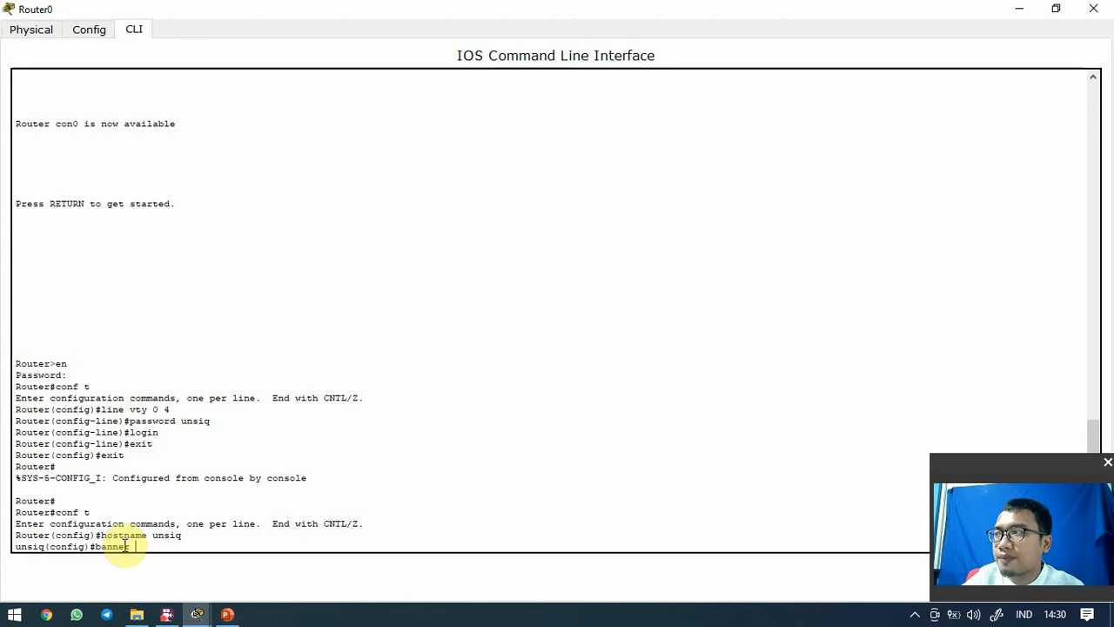
{"action": "type", "text": " motd"}
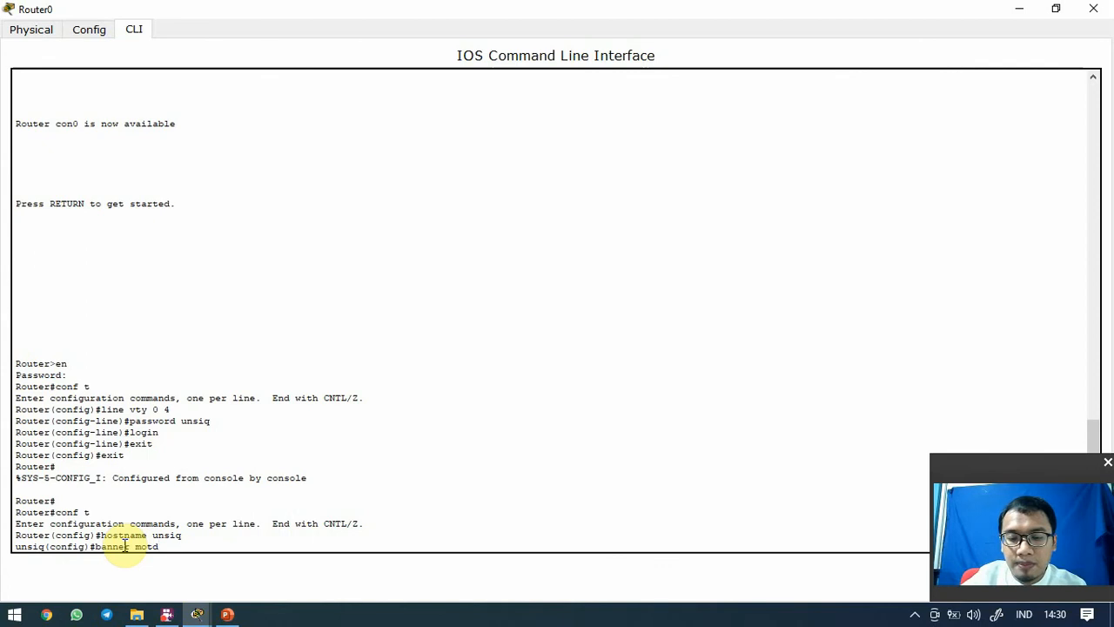
{"action": "type", "text": "#"}
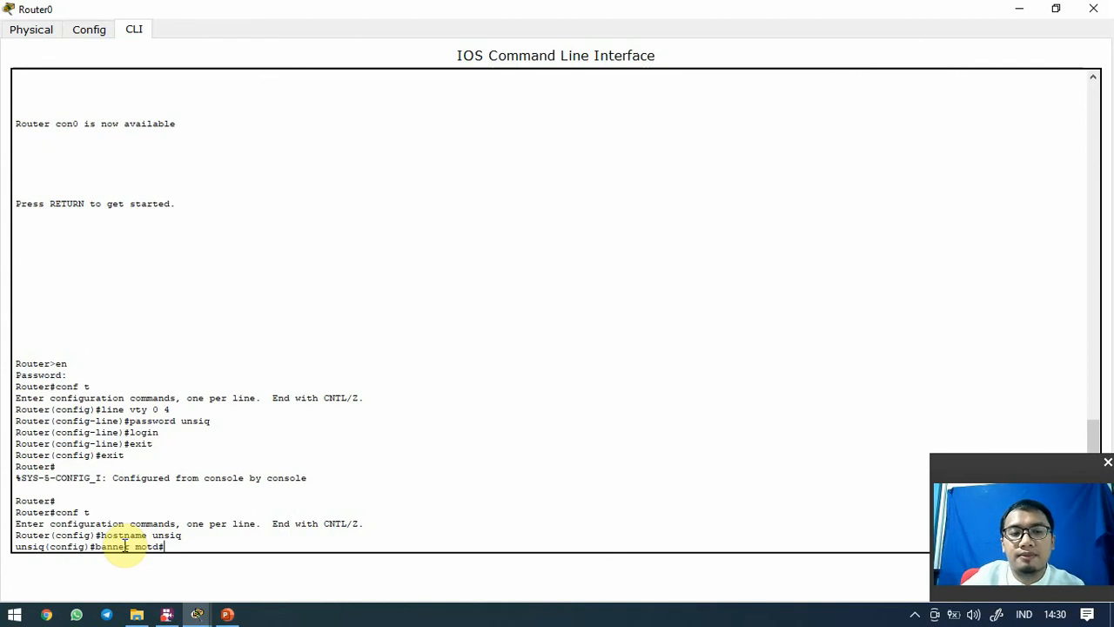
{"action": "type", "text": "jangan l"}
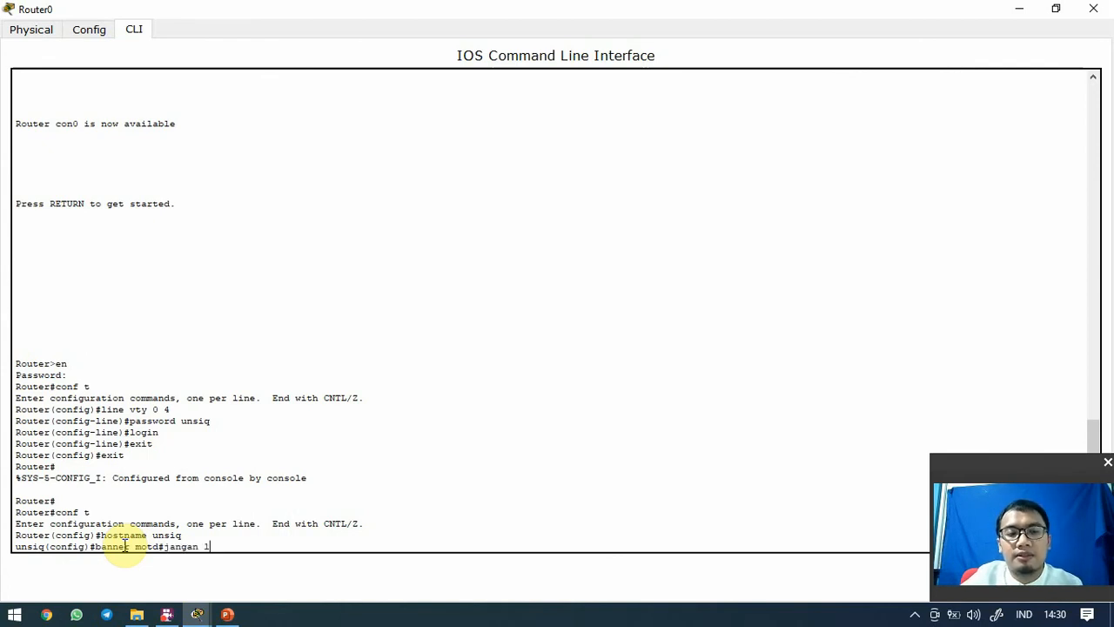
{"action": "type", "text": "upa pesan ibu"}
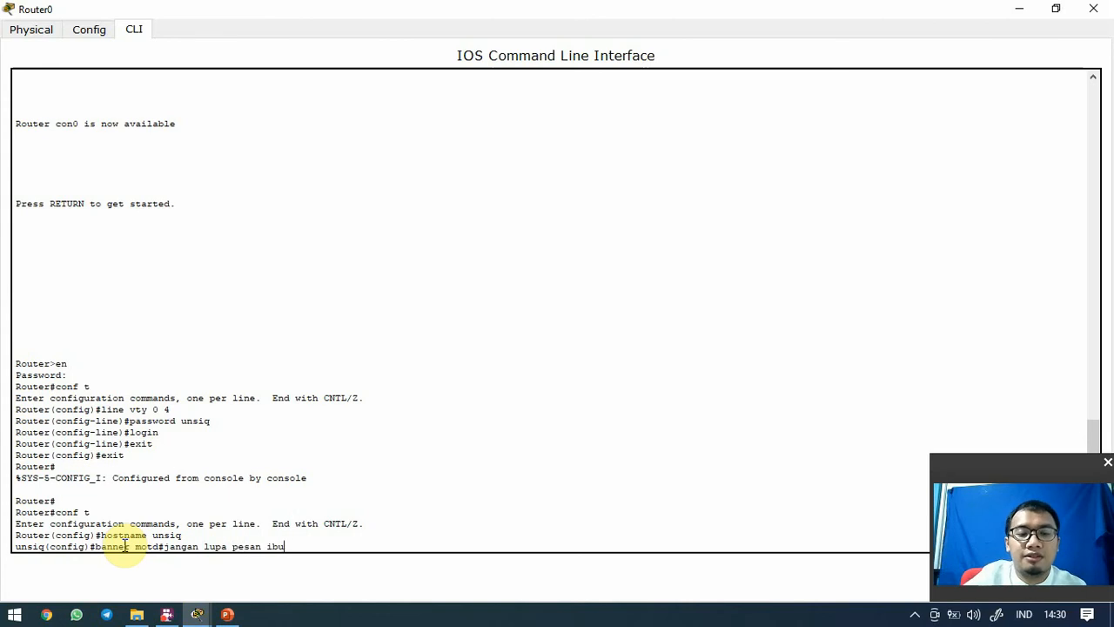
{"action": "type", "text": "#"}
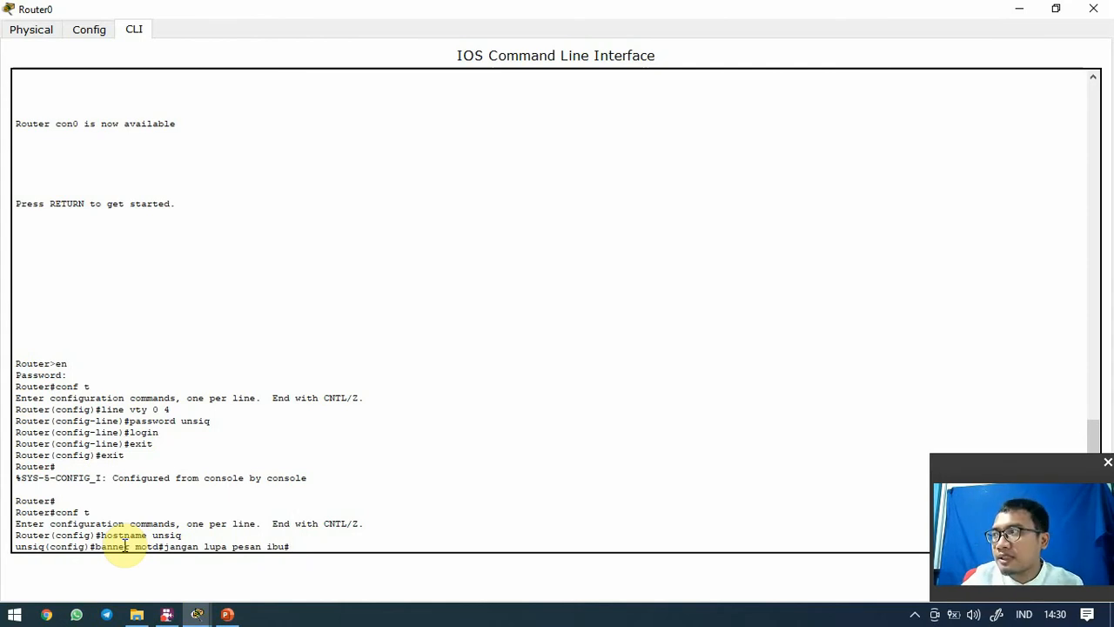
{"action": "key", "text": "Return"}
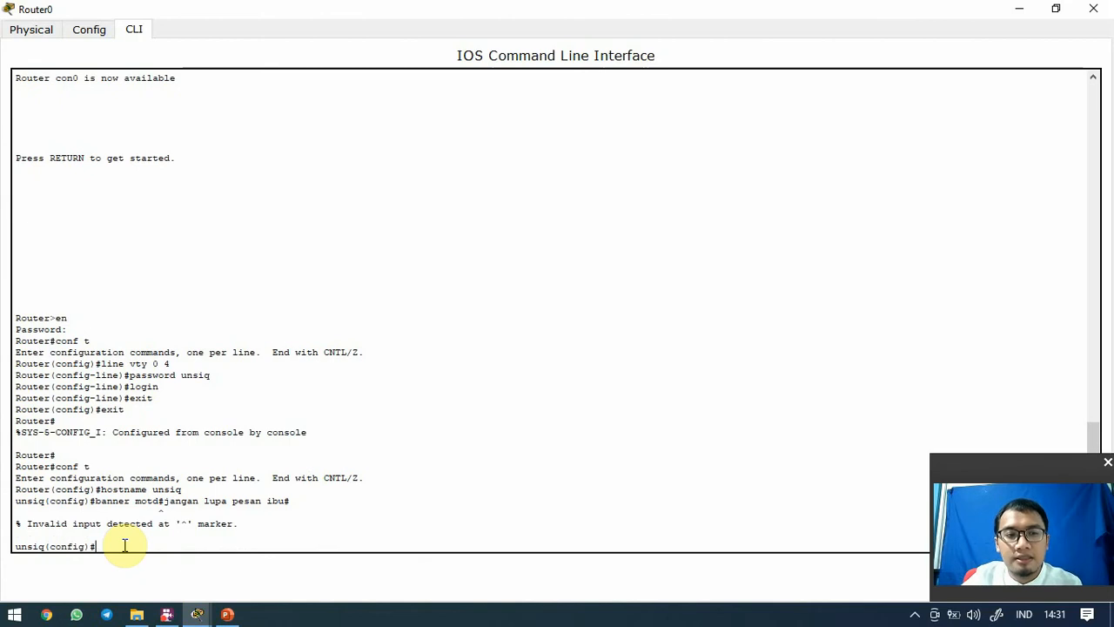
{"action": "key", "text": "Up"}
{"action": "key", "text": "Left"}
{"action": "key", "text": "Left"}
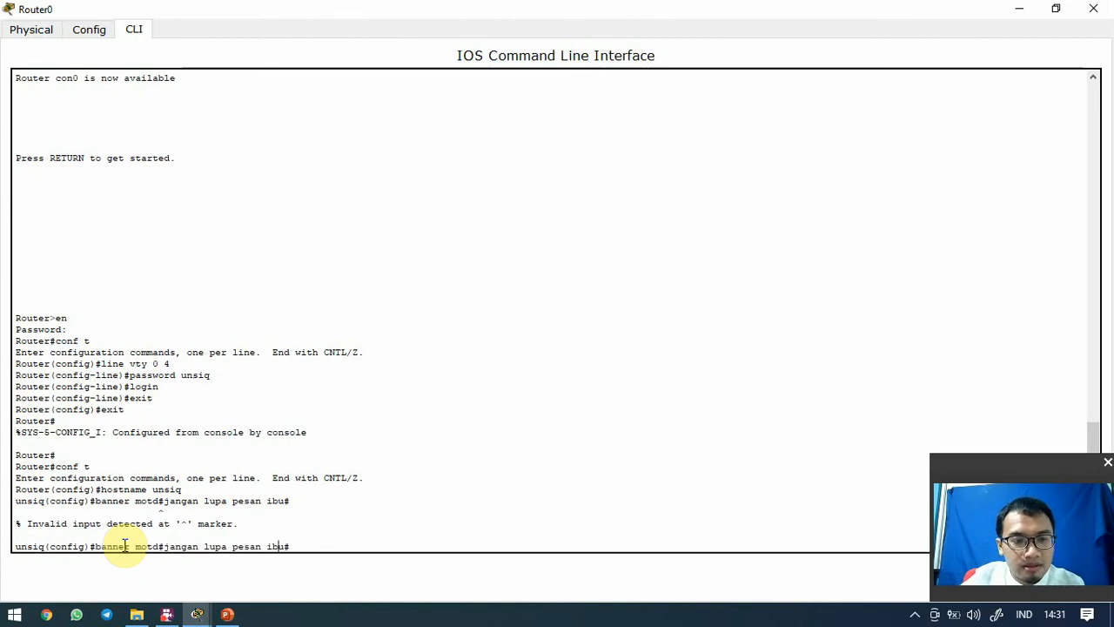
{"action": "key", "text": "Left"}
{"action": "key", "text": "Left"}
{"action": "key", "text": "Left"}
{"action": "key", "text": "Left"}
{"action": "key", "text": "Left"}
{"action": "key", "text": "Left"}
{"action": "key", "text": "Left"}
{"action": "key", "text": "Left"}
{"action": "key", "text": "Left"}
{"action": "key", "text": "Left"}
{"action": "key", "text": "Left"}
{"action": "key", "text": "Left"}
{"action": "key", "text": "Left"}
{"action": "key", "text": "Left"}
{"action": "key", "text": "Left"}
{"action": "key", "text": "Left"}
{"action": "key", "text": "Left"}
{"action": "key", "text": "Left"}
{"action": "key", "text": "Left"}
{"action": "key", "text": "Left"}
{"action": "key", "text": "Right"}
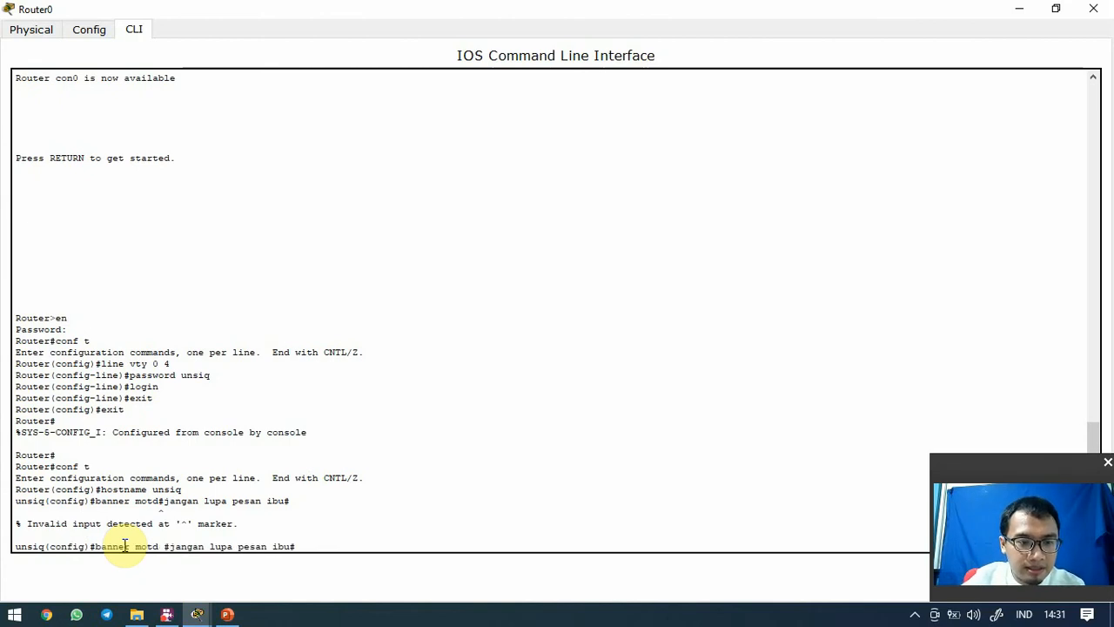
{"action": "key", "text": "Return"}
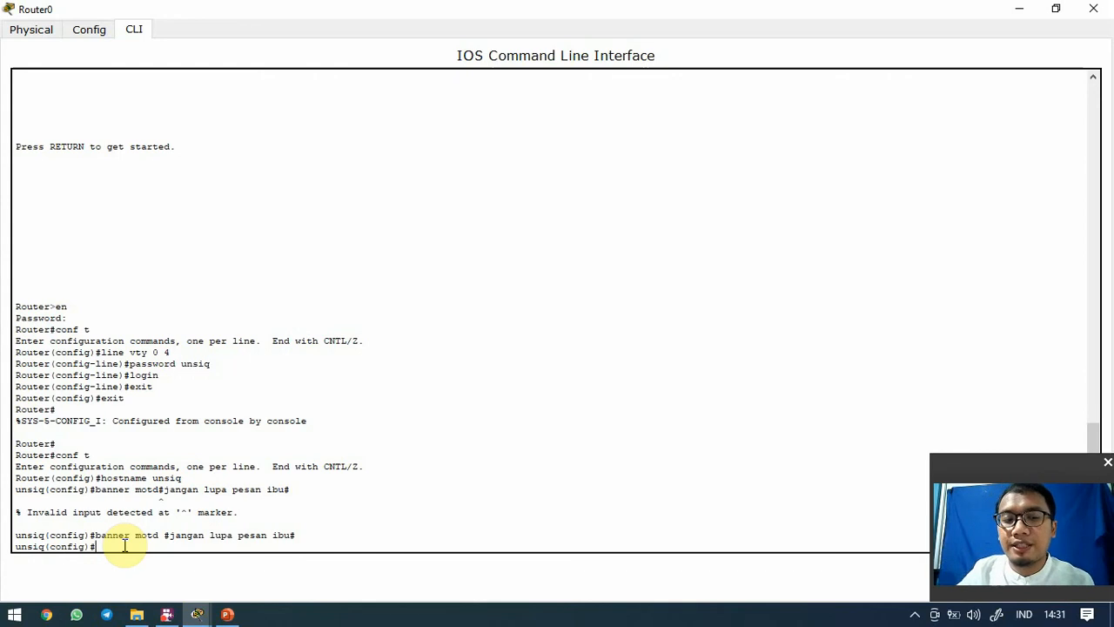
Run banner login #jangan lupa pakai masker# to set the login banner
{"action": "type", "text": "banner "}
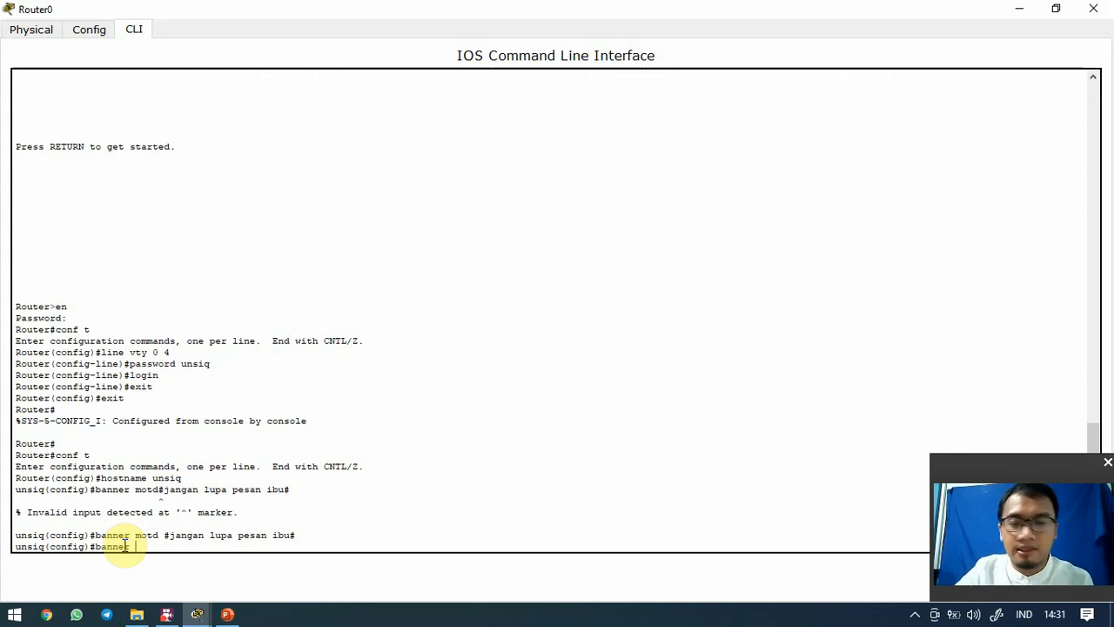
{"action": "type", "text": "login"}
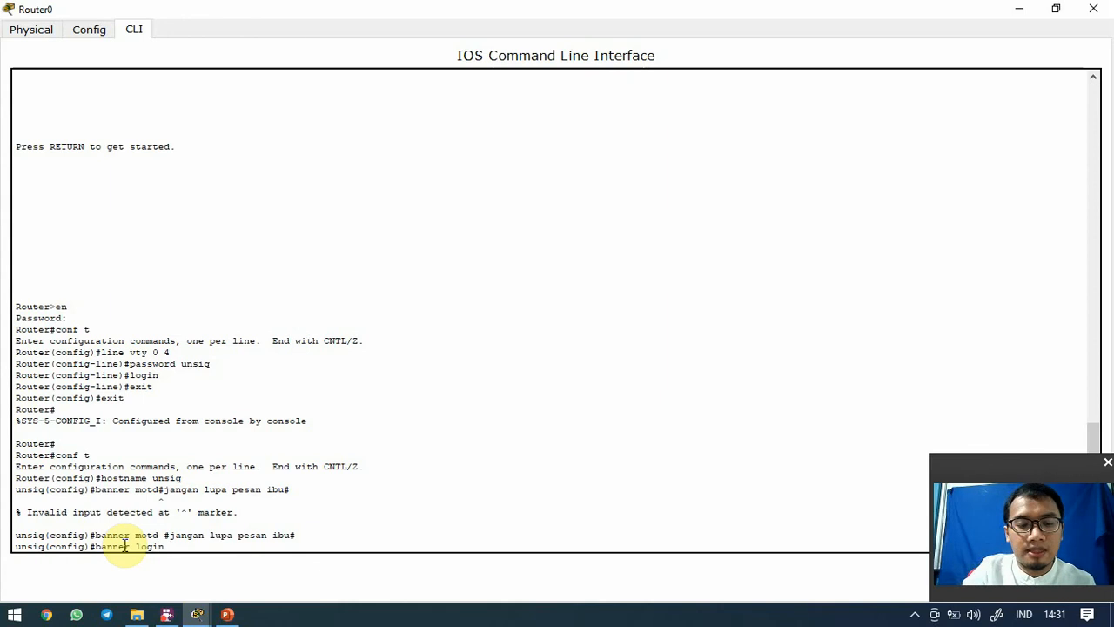
{"action": "type", "text": " #"}
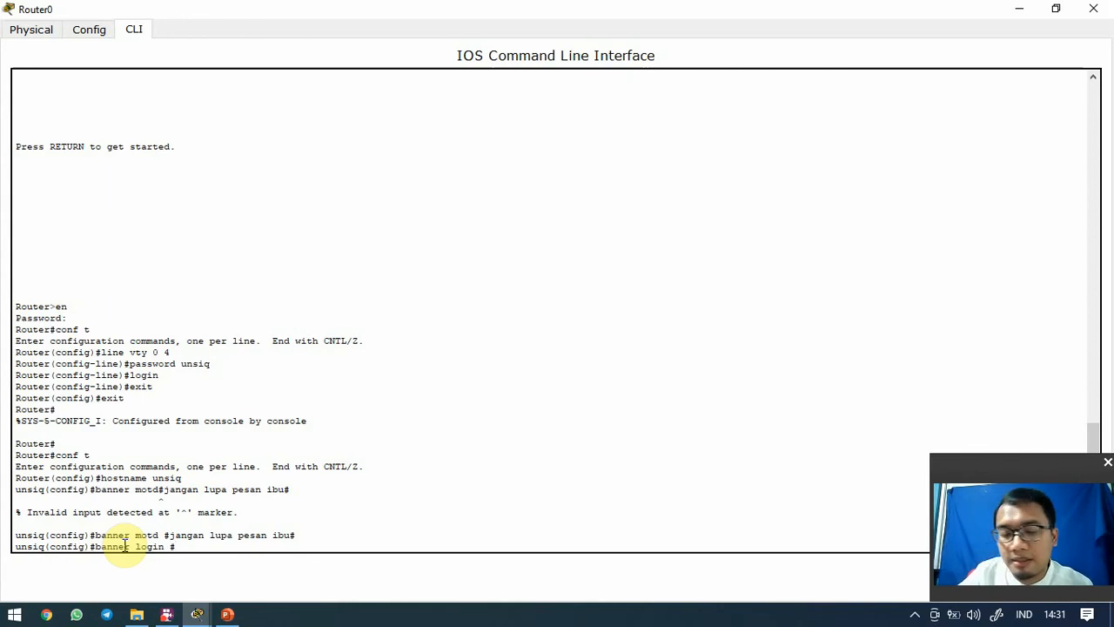
{"action": "type", "text": "ja"}
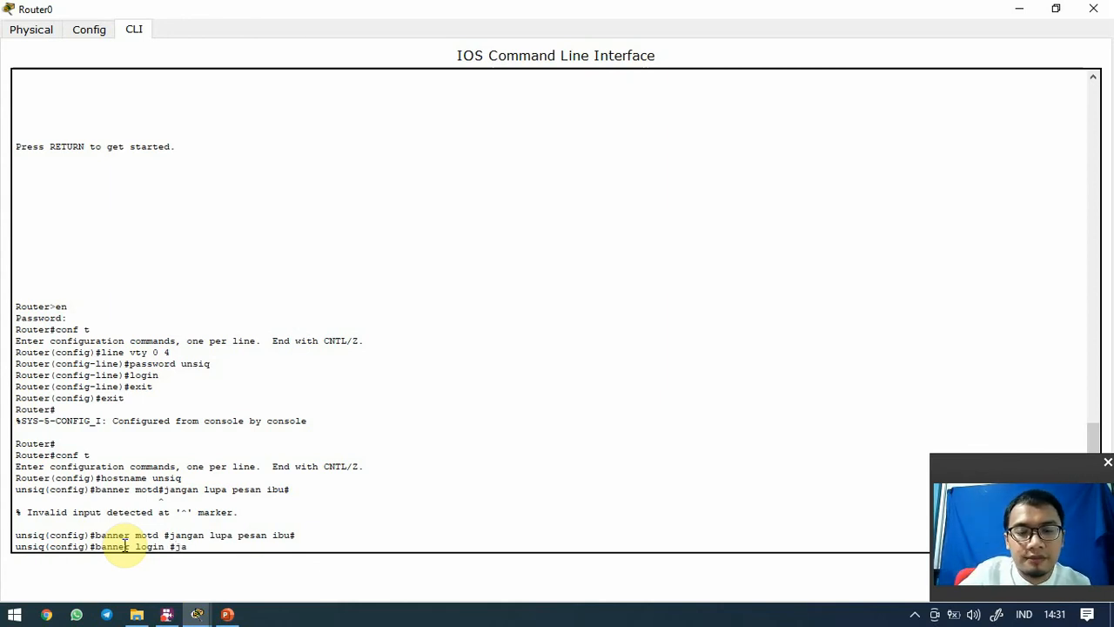
{"action": "type", "text": "ngan lupa"}
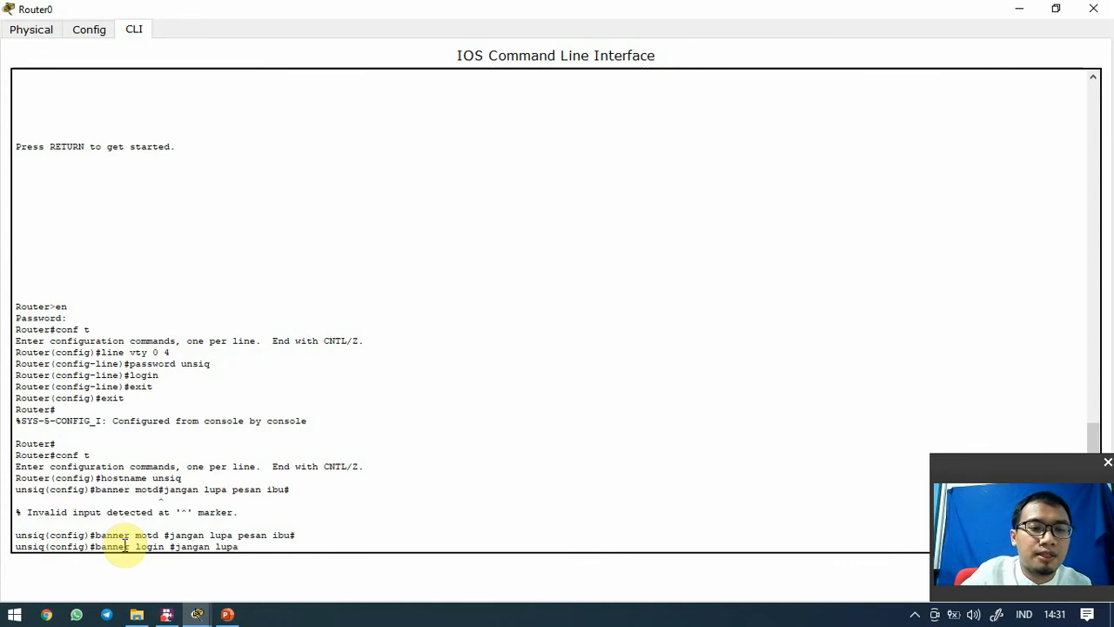
{"action": "type", "text": " pakai mask"}
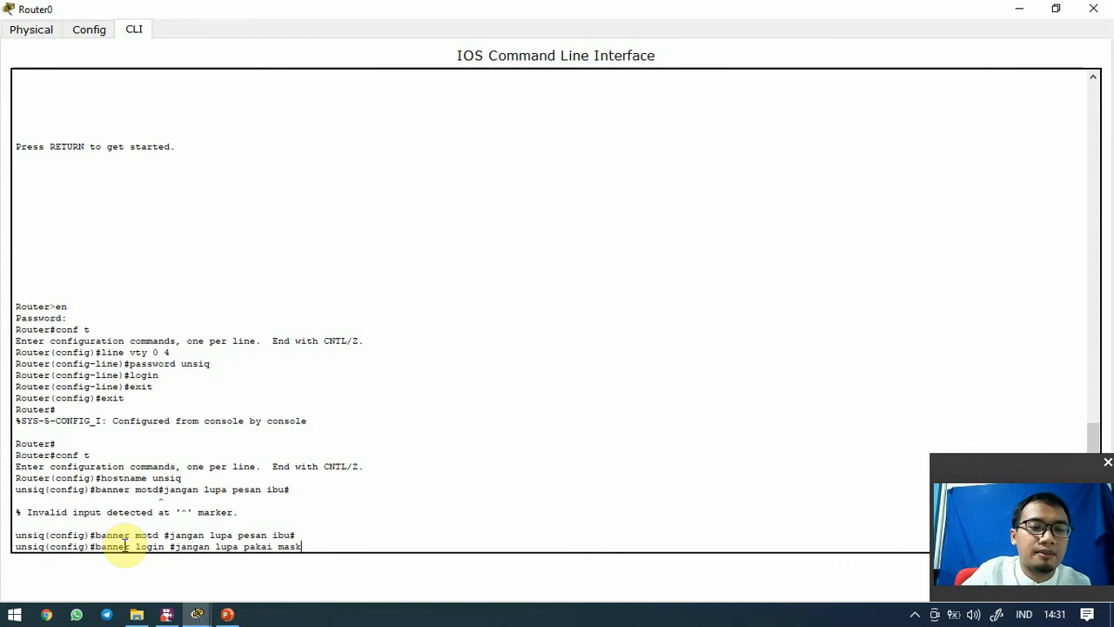
{"action": "type", "text": "er#"}
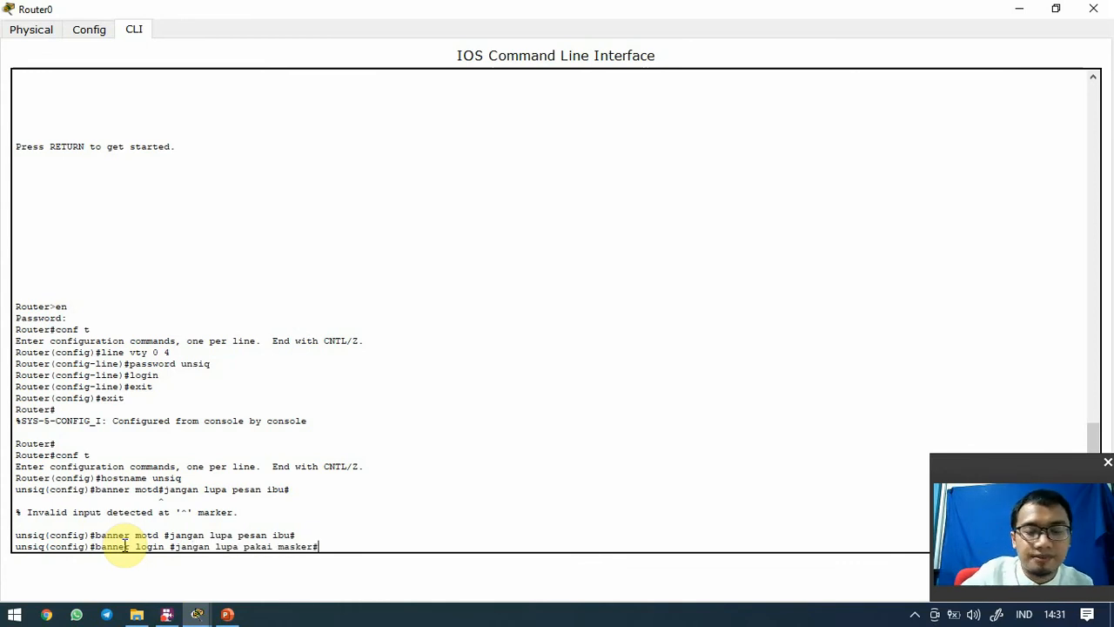
{"action": "key", "text": "Return"}
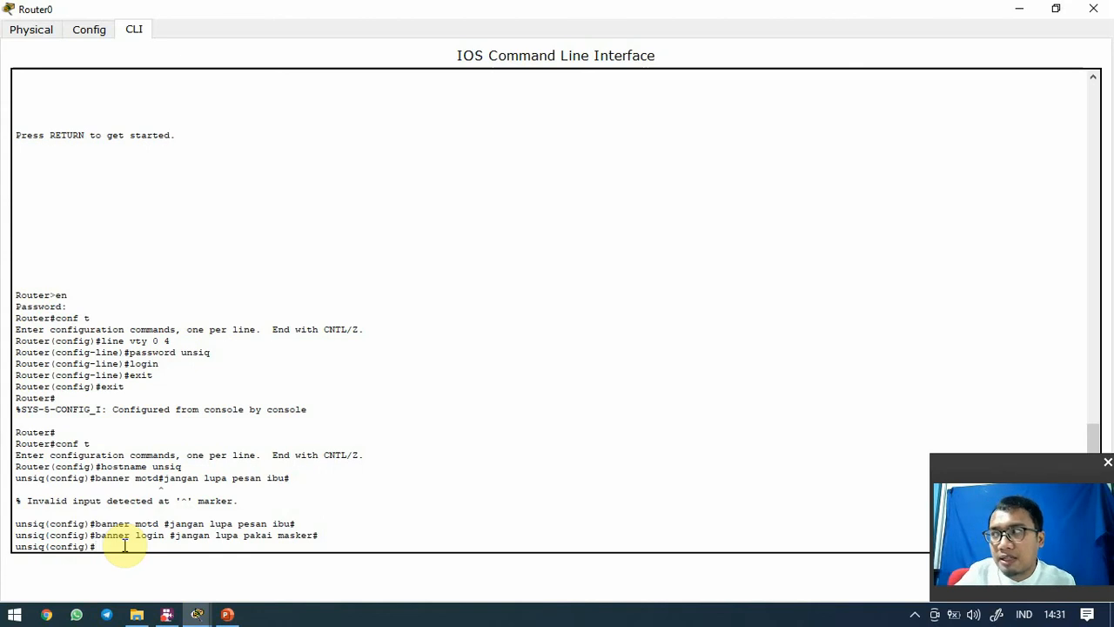
Discard a half-typed no banner command unsent and leave configuration mode for unsiq#
{"action": "type", "text": "no"}
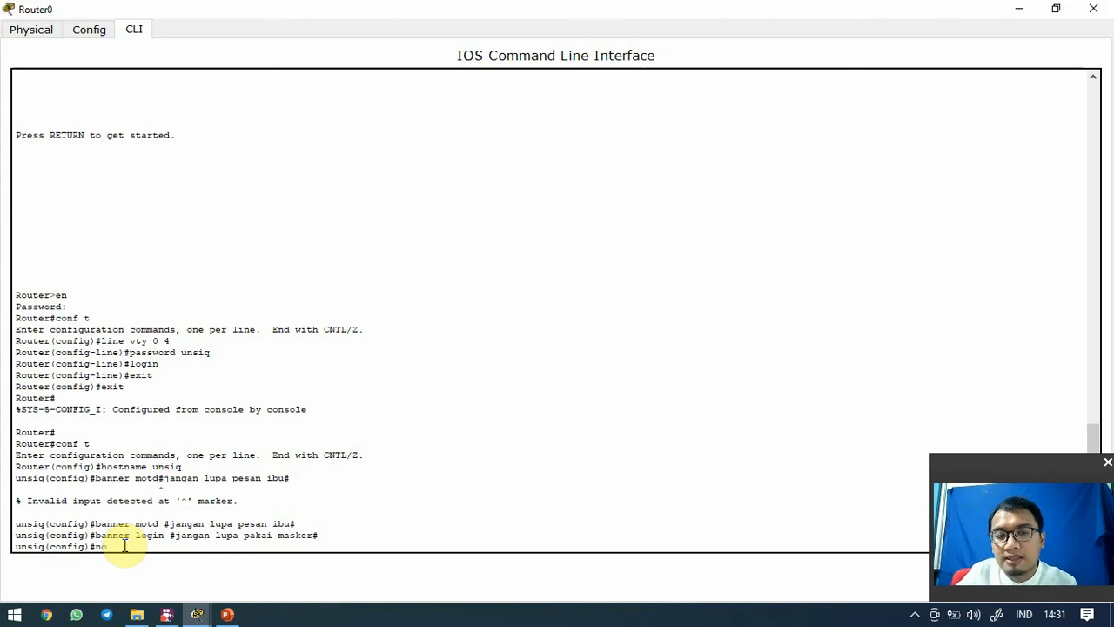
{"action": "type", "text": " banne"}
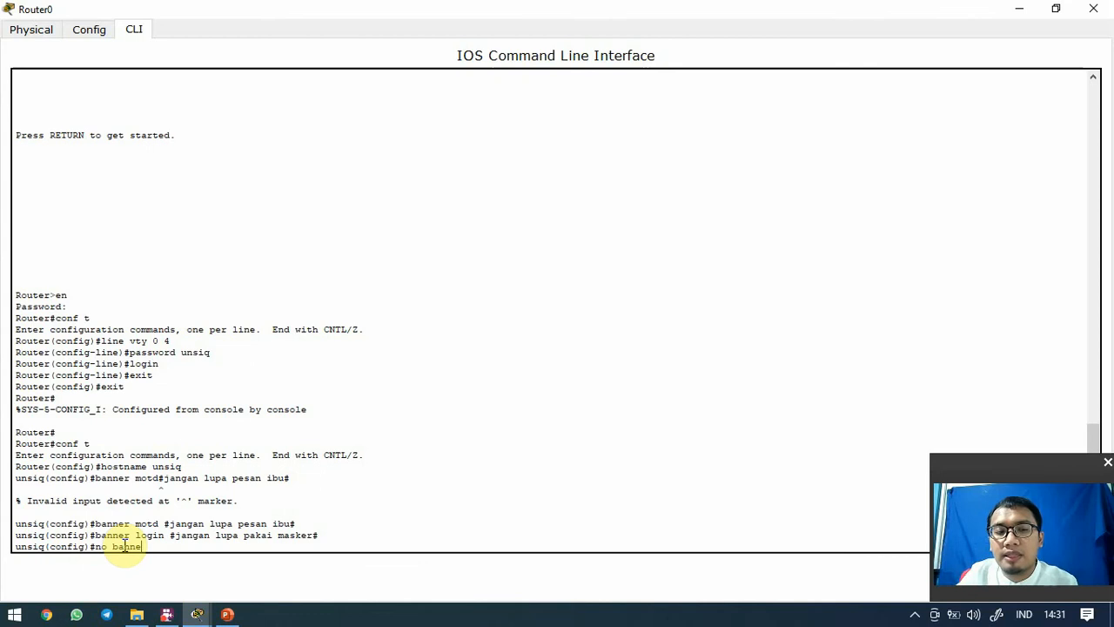
{"action": "type", "text": "r login"}
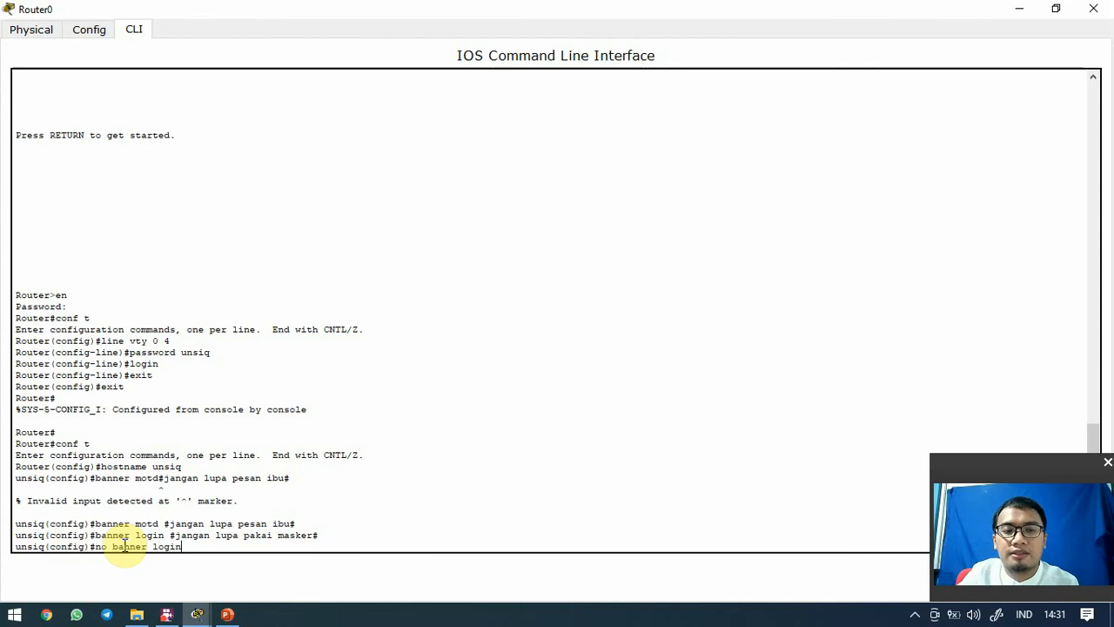
{"action": "key", "text": "BackSpace"}
{"action": "key", "text": "BackSpace"}
{"action": "key", "text": "BackSpace"}
{"action": "type", "text": "n"}
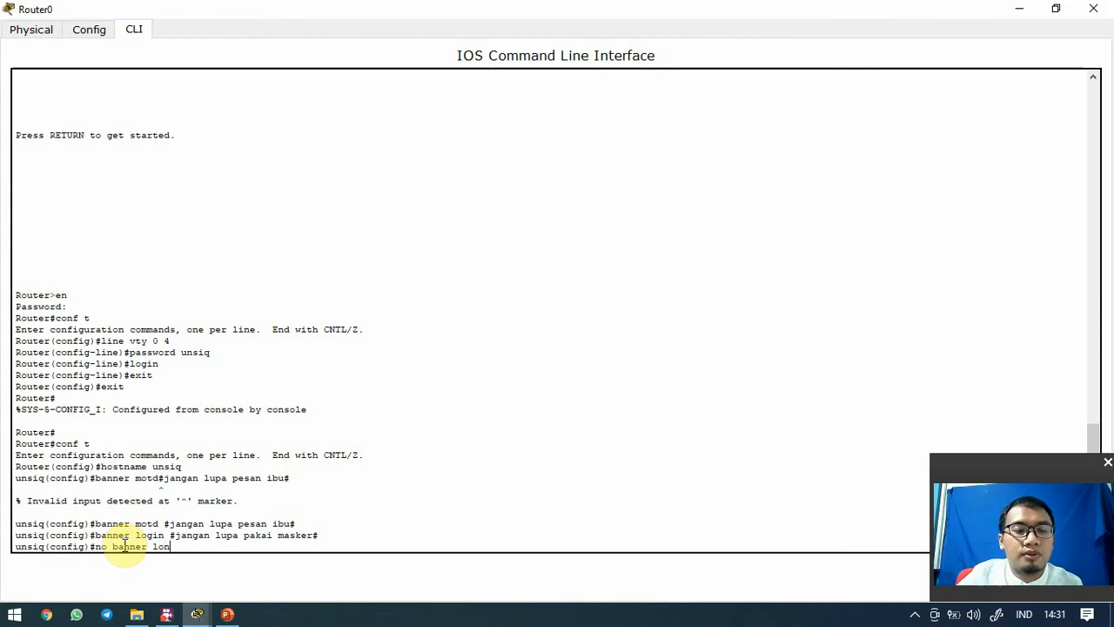
{"action": "key", "text": "BackSpace"}
{"action": "key", "text": "BackSpace"}
{"action": "key", "text": "BackSpace"}
{"action": "type", "text": "mo"}
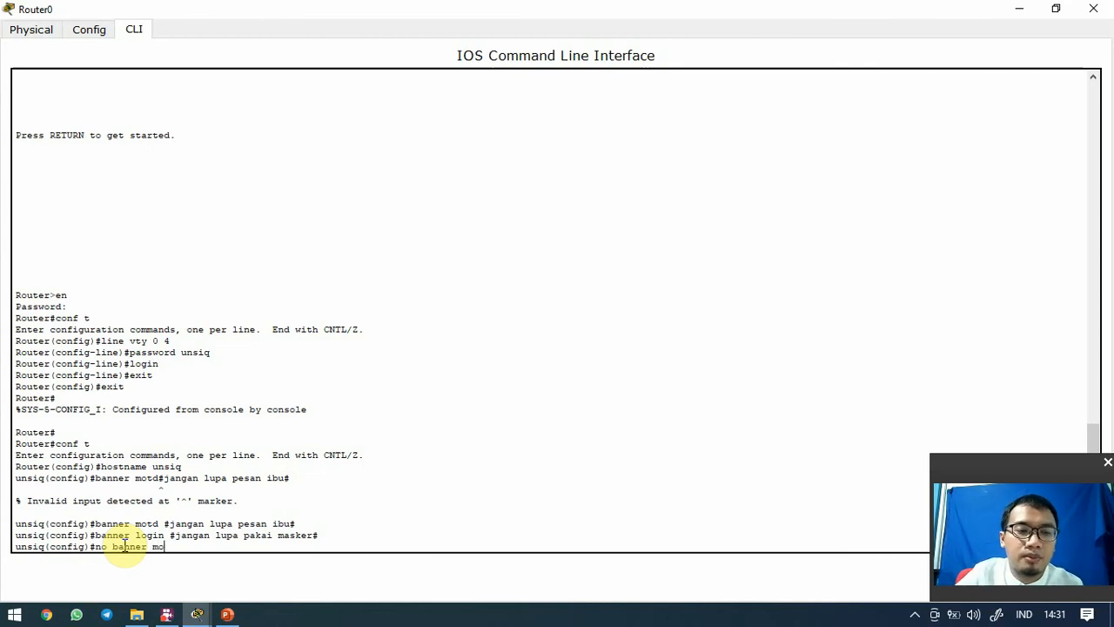
{"action": "type", "text": "td"}
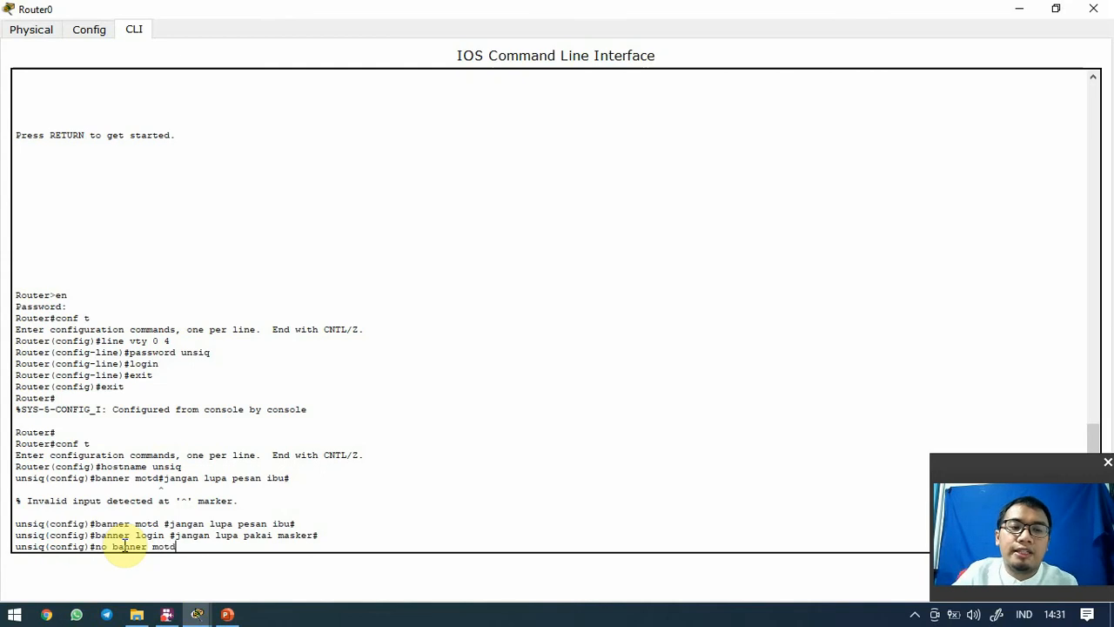
{"action": "key", "text": "BackSpace"}
{"action": "key", "text": "BackSpace"}
{"action": "key", "text": "BackSpace"}
{"action": "key", "text": "BackSpace"}
{"action": "key", "text": "BackSpace"}
{"action": "key", "text": "BackSpace"}
{"action": "key", "text": "BackSpace"}
{"action": "key", "text": "BackSpace"}
{"action": "key", "text": "BackSpace"}
{"action": "key", "text": "BackSpace"}
{"action": "key", "text": "BackSpace"}
{"action": "key", "text": "BackSpace"}
{"action": "key", "text": "BackSpace"}
{"action": "key", "text": "BackSpace"}
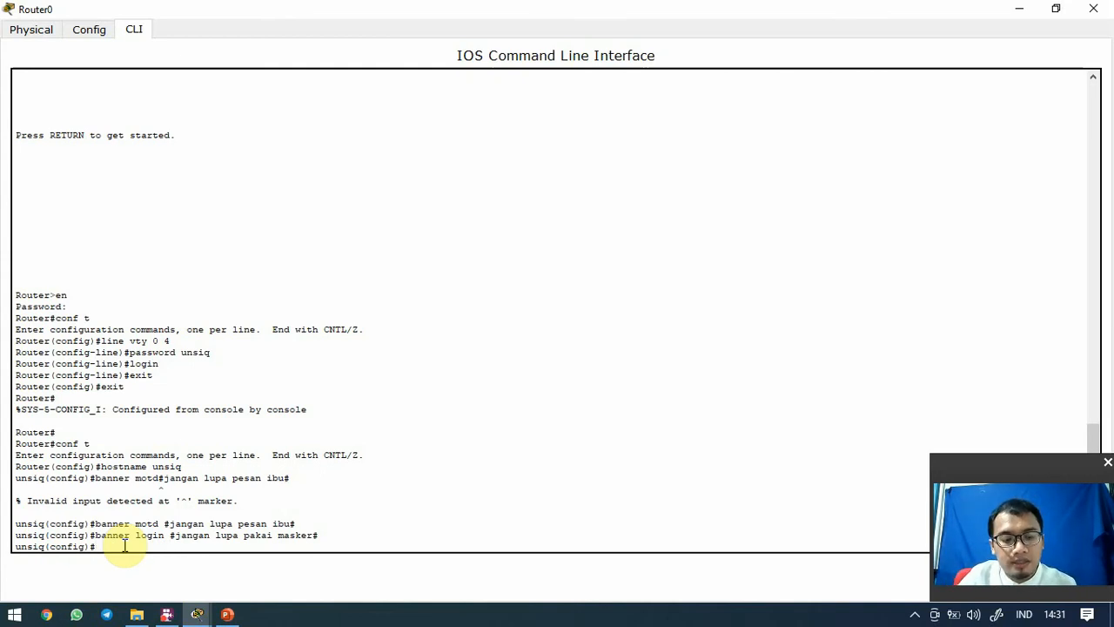
{"action": "key", "text": "ctrl+z"}
Log out and back in with the enable password, confirming the 'jangan lupa pesan ibu' MOTD banner appears
{"action": "key", "text": "ctrl+z"}
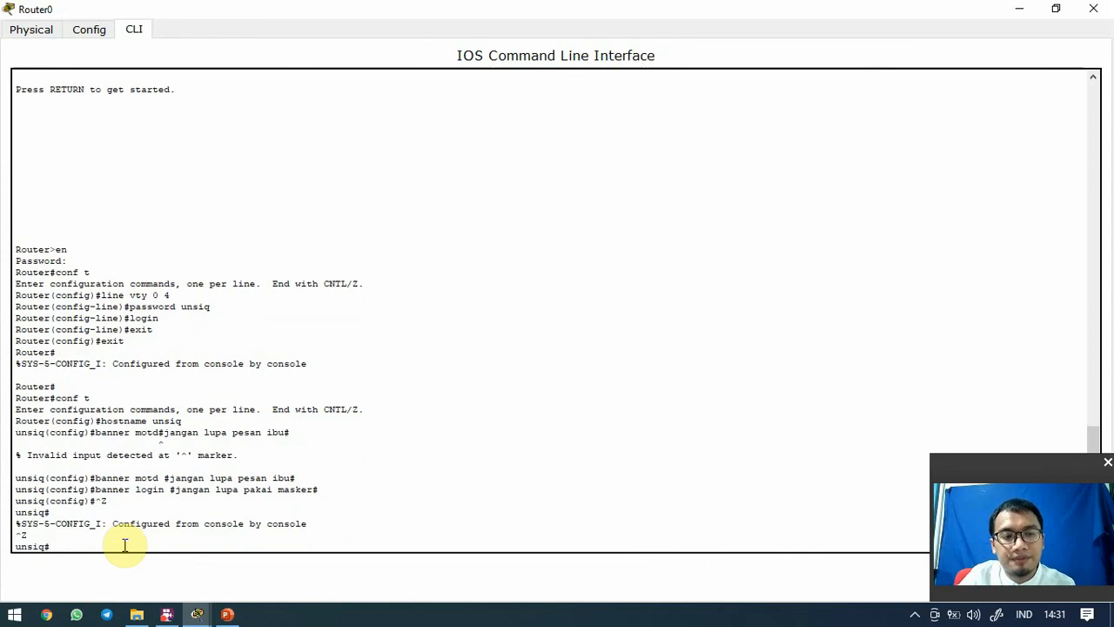
{"action": "key", "text": "ctrl+z"}
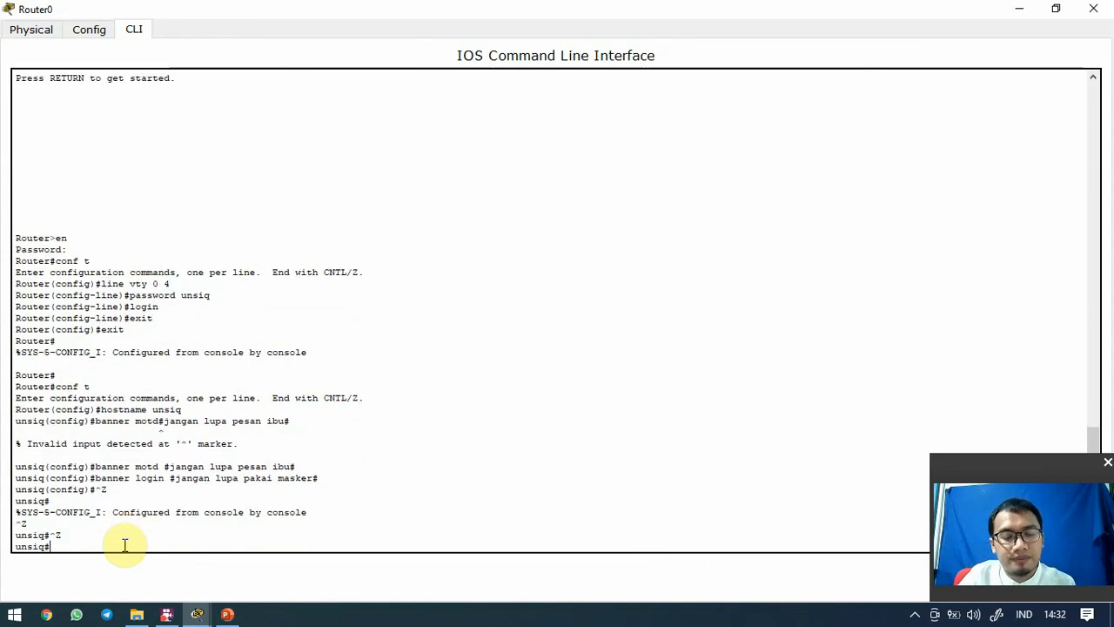
{"action": "type", "text": "exit"}
{"action": "key", "text": "Return"}
{"action": "key", "text": "Return"}
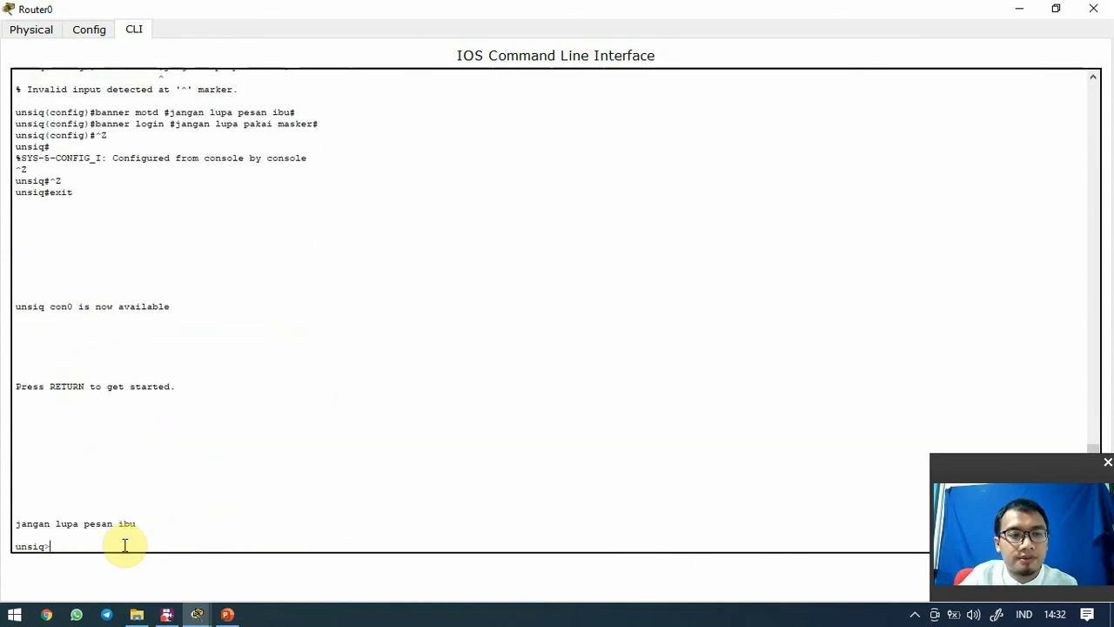
{"action": "type", "text": "en"}
{"action": "key", "text": "Return"}
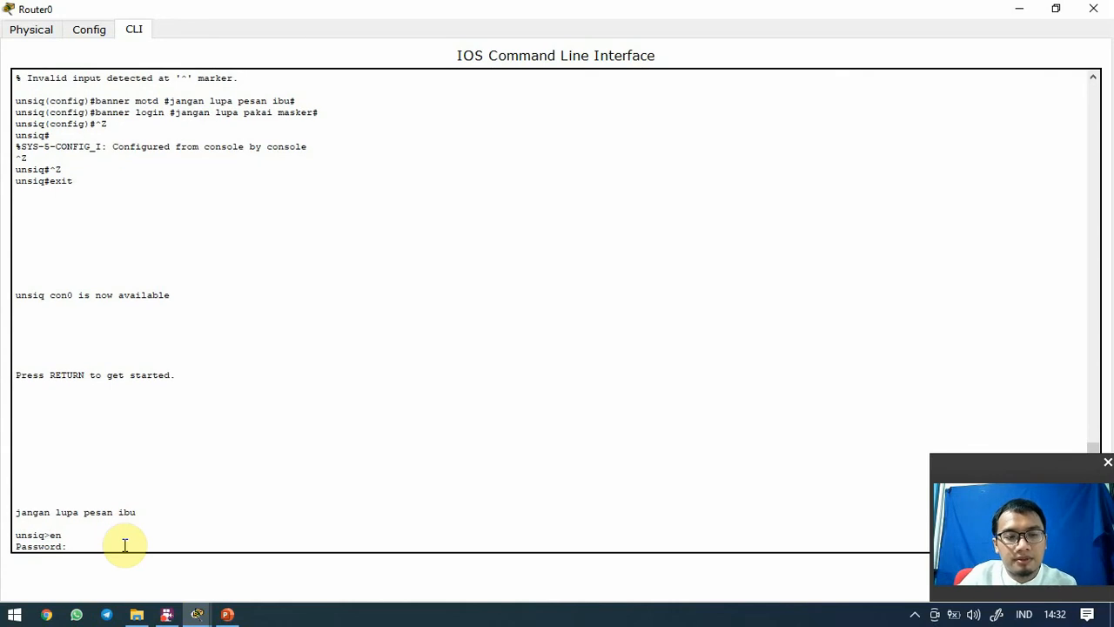
{"action": "key", "text": "Return"}
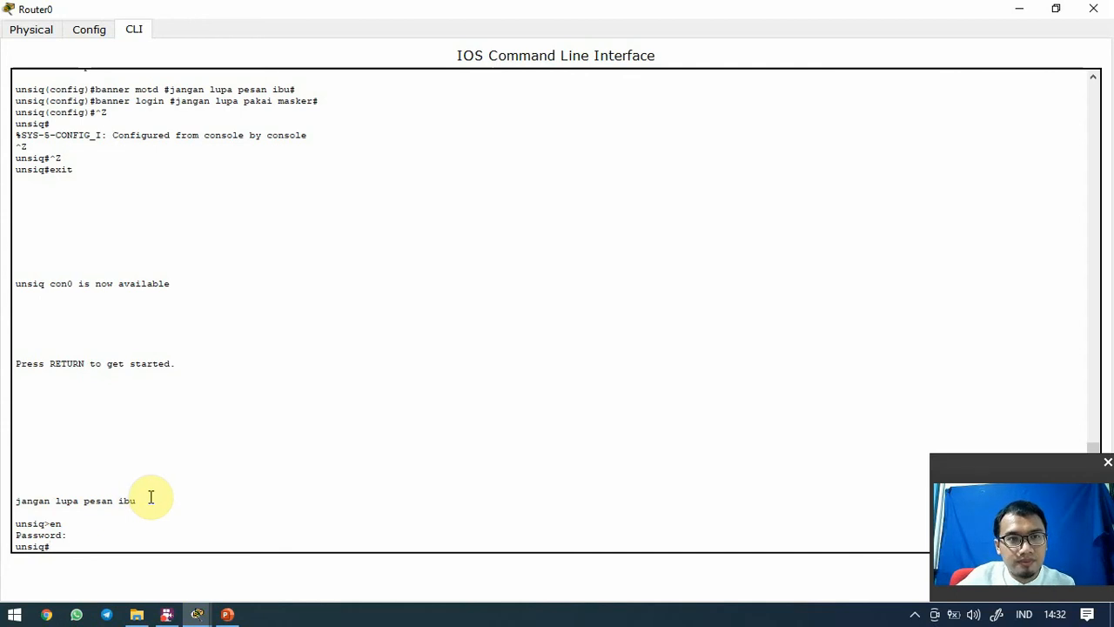
{"action": "scroll", "coordinate": [153, 497], "scroll_direction": "down", "scroll_amount": 1}
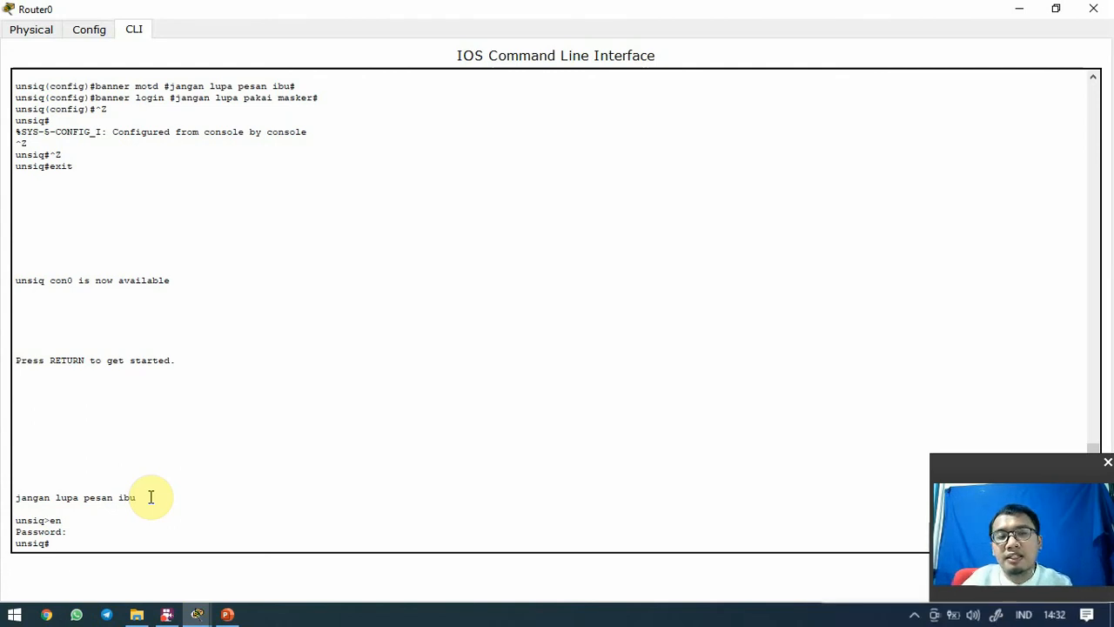
Run 'sh int' and page through the interface status output
{"action": "type", "text": "sh in"}
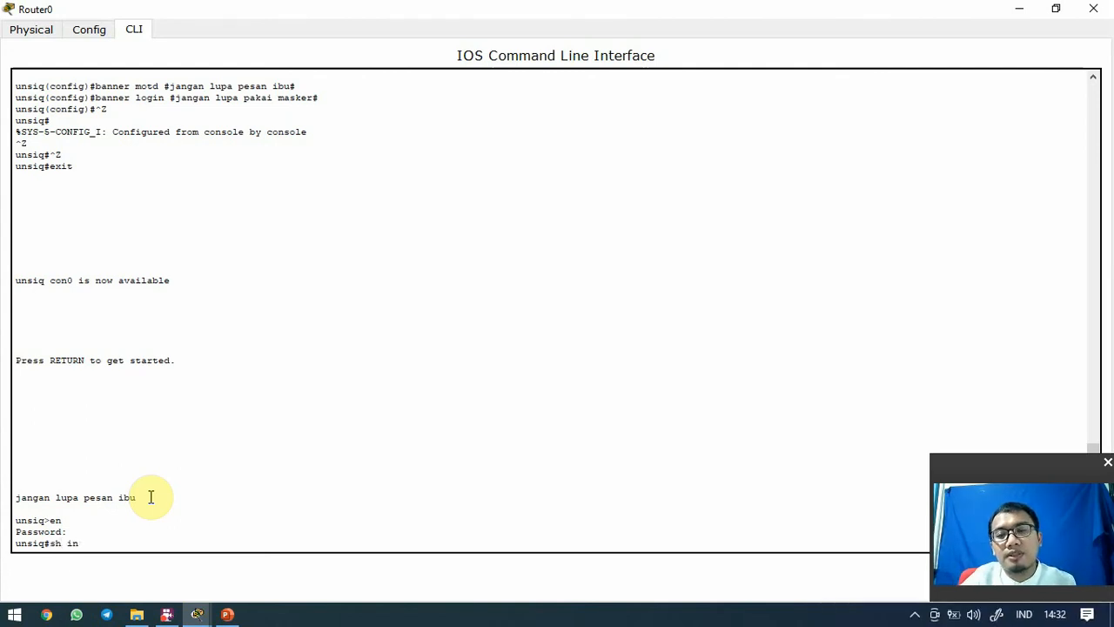
{"action": "type", "text": "t"}
{"action": "key", "text": "Return"}
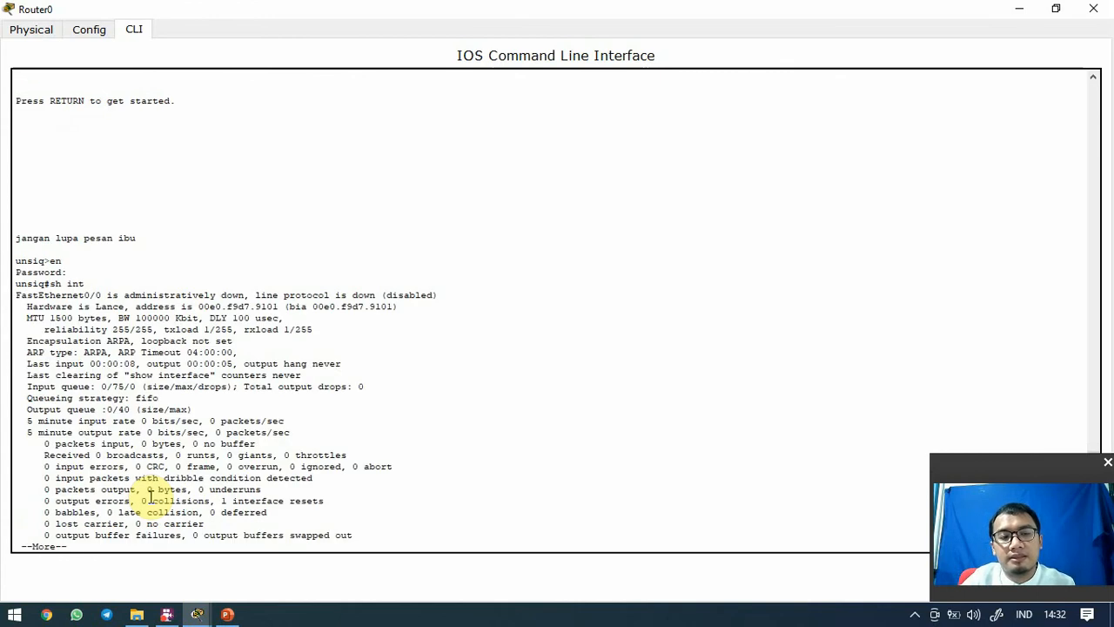
{"action": "key", "text": "space"}
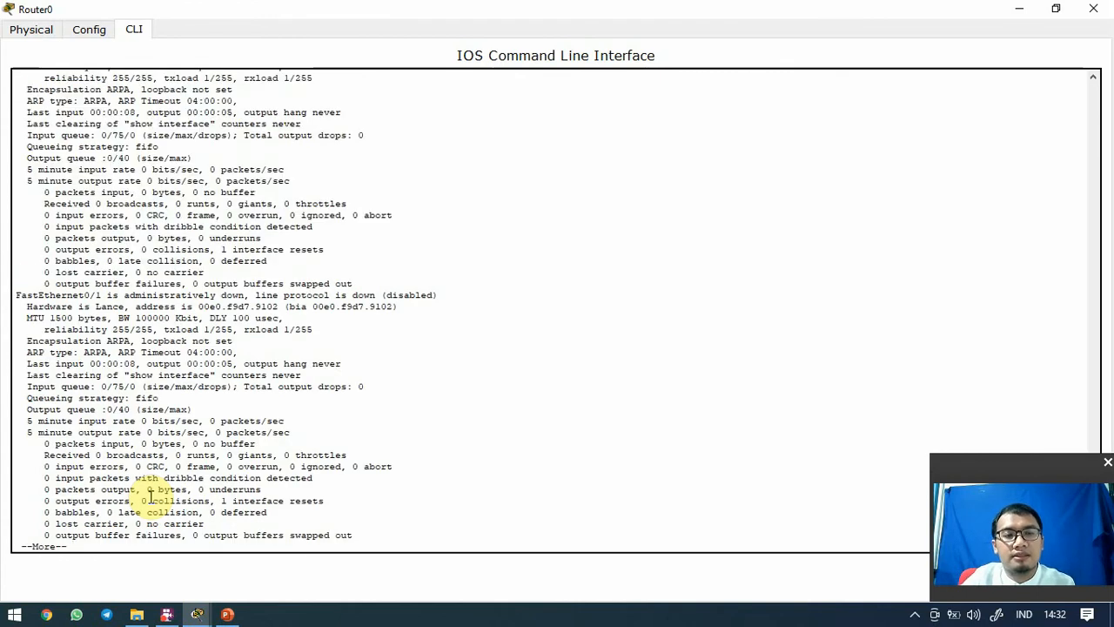
{"action": "key", "text": "Return"}
Run 'show interfaces description', resubmitting it twice from command history
{"action": "type", "text": "sh int desc"}
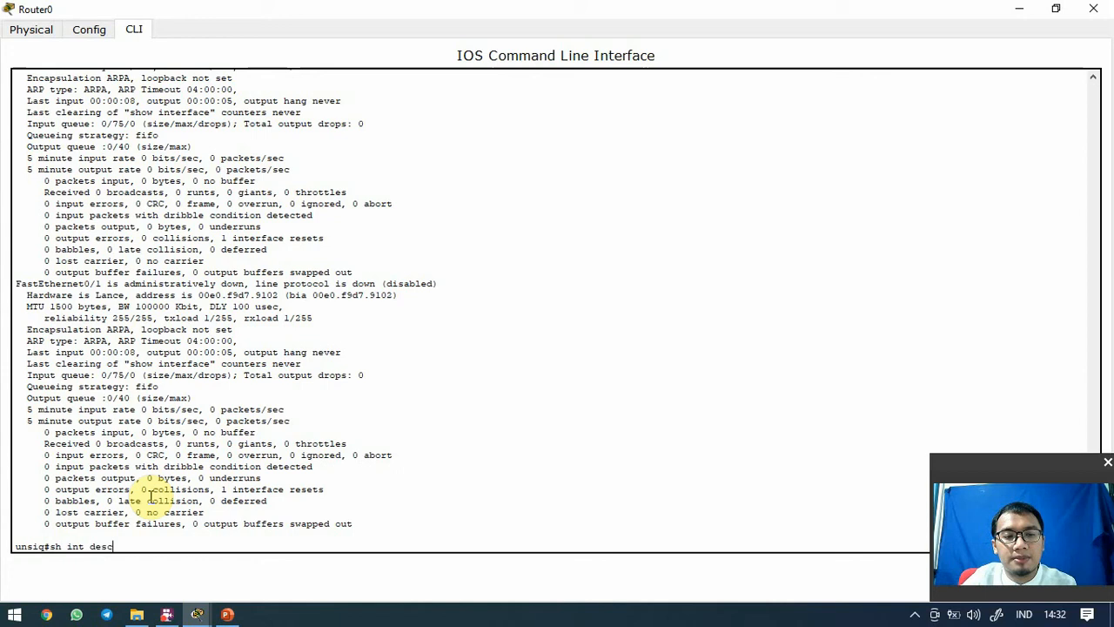
{"action": "key", "text": "Return"}
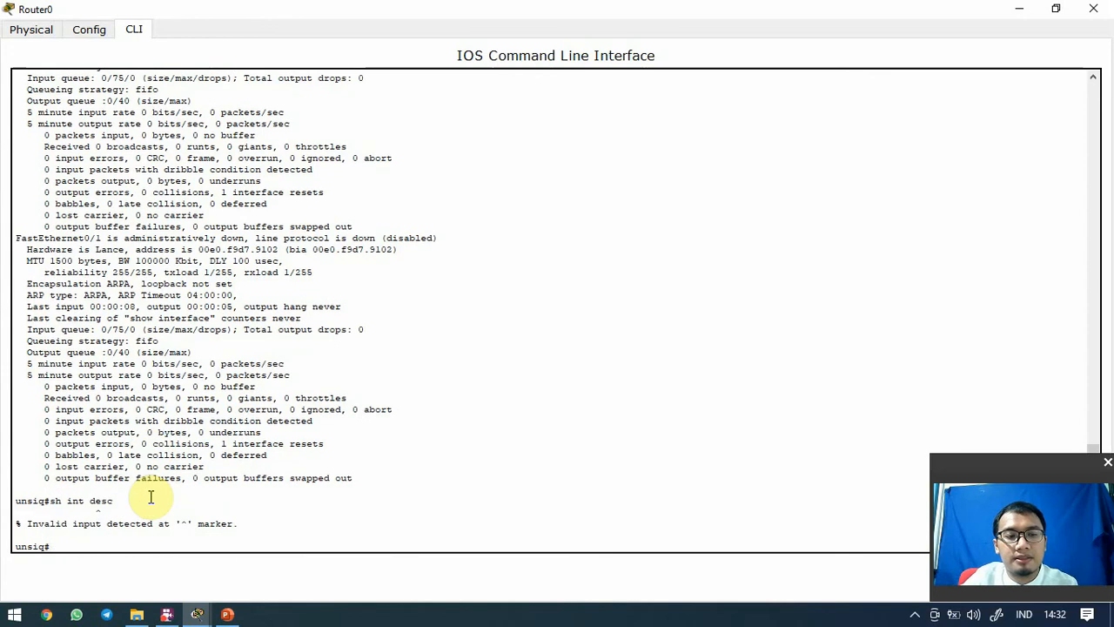
{"action": "key", "text": "Up"}
{"action": "key", "text": "Return"}
{"action": "key", "text": "Up"}
{"action": "key", "text": "Return"}
{"action": "key", "text": "Up"}
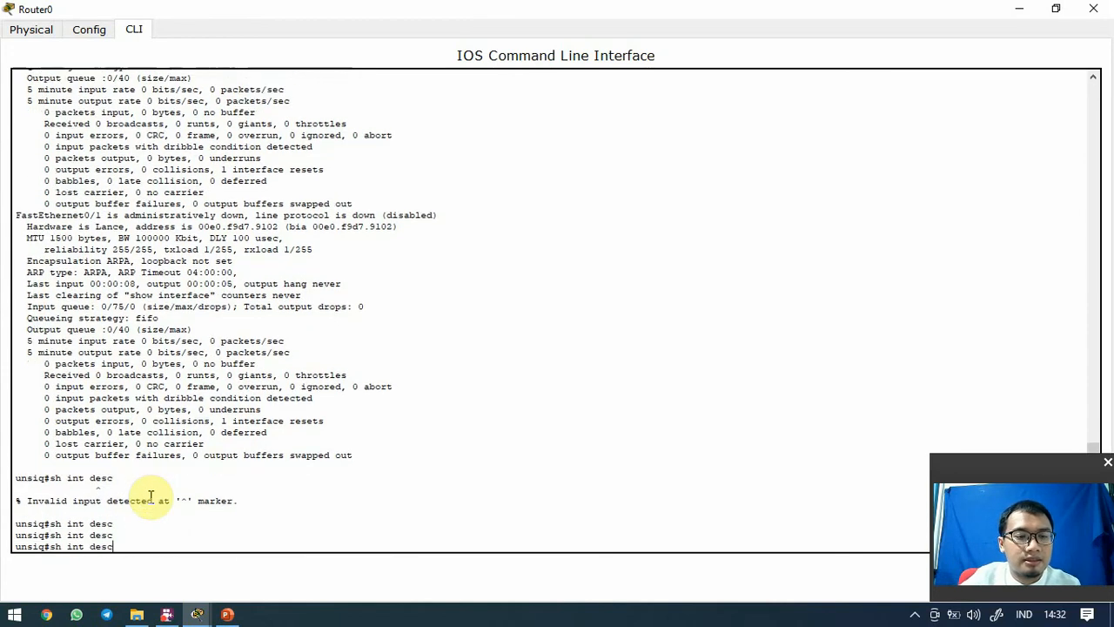
{"action": "key", "text": "BackSpace"}
{"action": "key", "text": "BackSpace"}
{"action": "key", "text": "BackSpace"}
{"action": "key", "text": "BackSpace"}
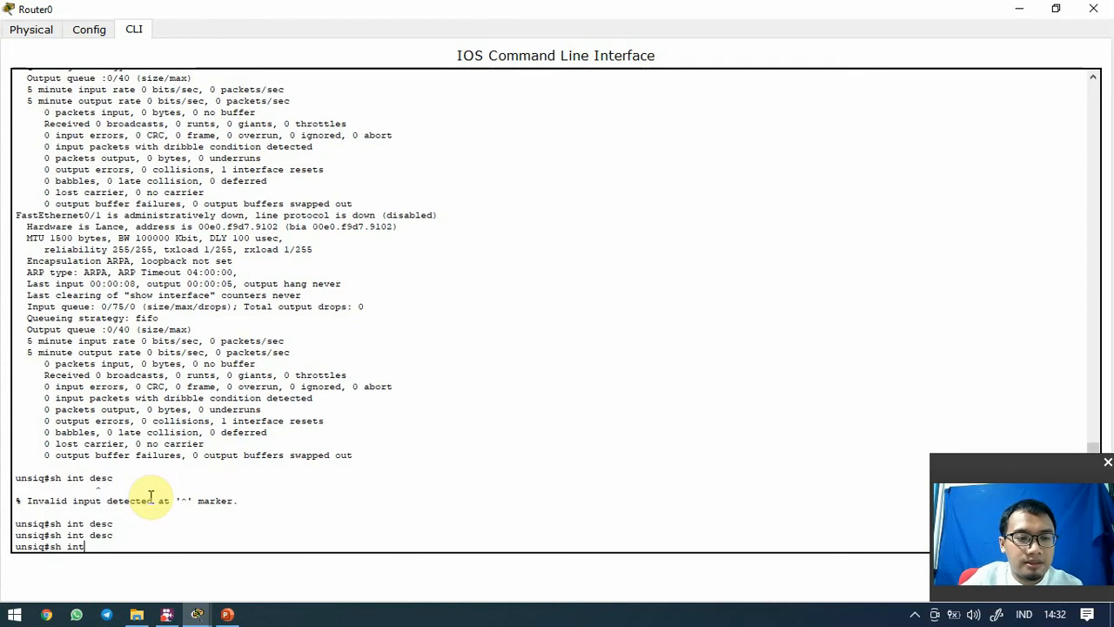
{"action": "key", "text": "BackSpace"}
{"action": "key", "text": "BackSpace"}
{"action": "key", "text": "BackSpace"}
{"action": "key", "text": "BackSpace"}
{"action": "key", "text": "BackSpace"}
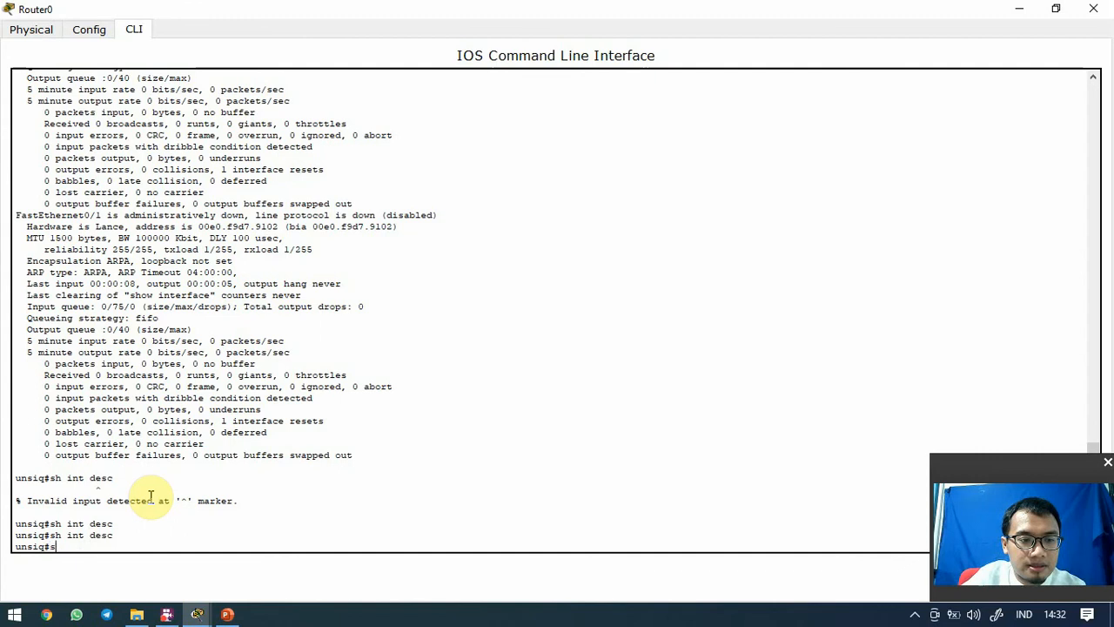
Rerun show interfaces to the end, showing Fa0/0, Fa0/1 and Vlan1 administratively down
{"action": "type", "text": "h int"}
{"action": "key", "text": "Tab"}
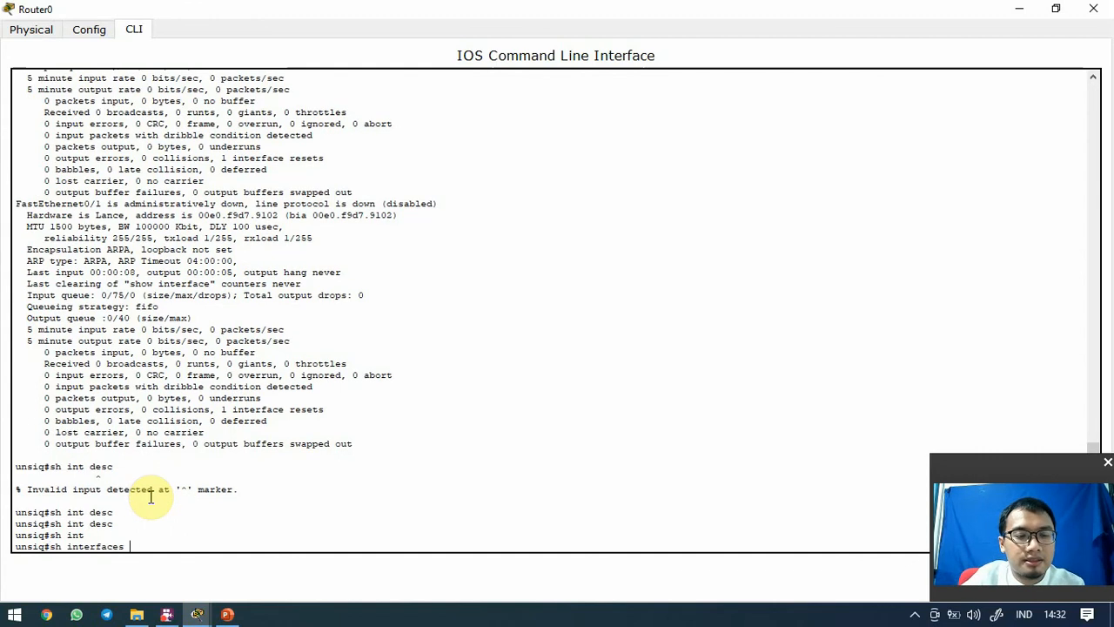
{"action": "type", "text": "de"}
{"action": "key", "text": "Tab"}
{"action": "key", "text": "BackSpace"}
{"action": "key", "text": "BackSpace"}
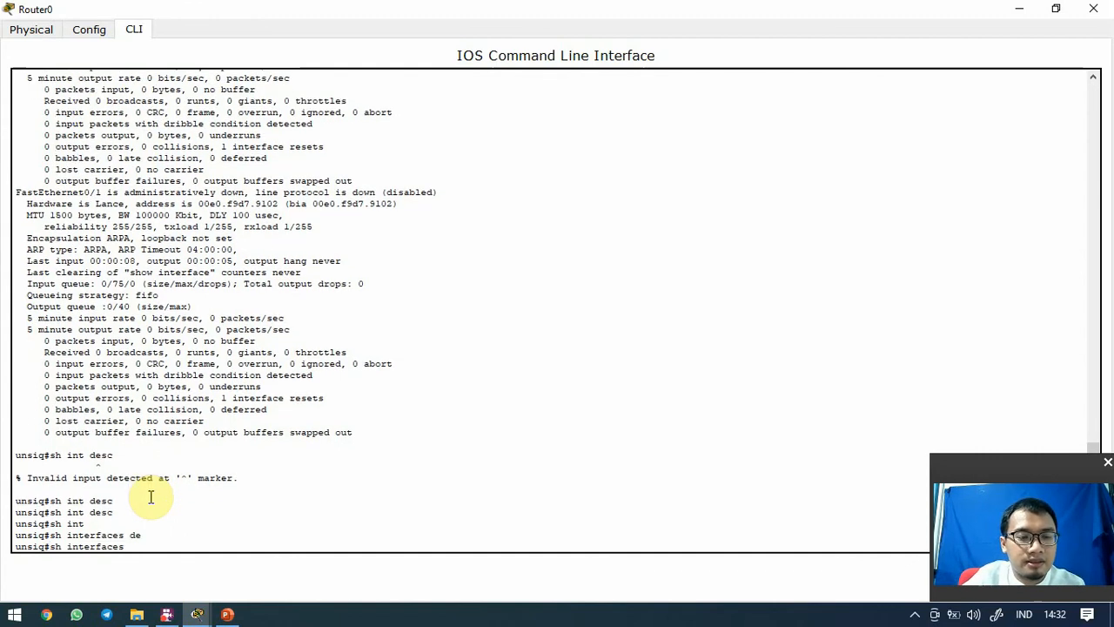
{"action": "key", "text": "Return"}
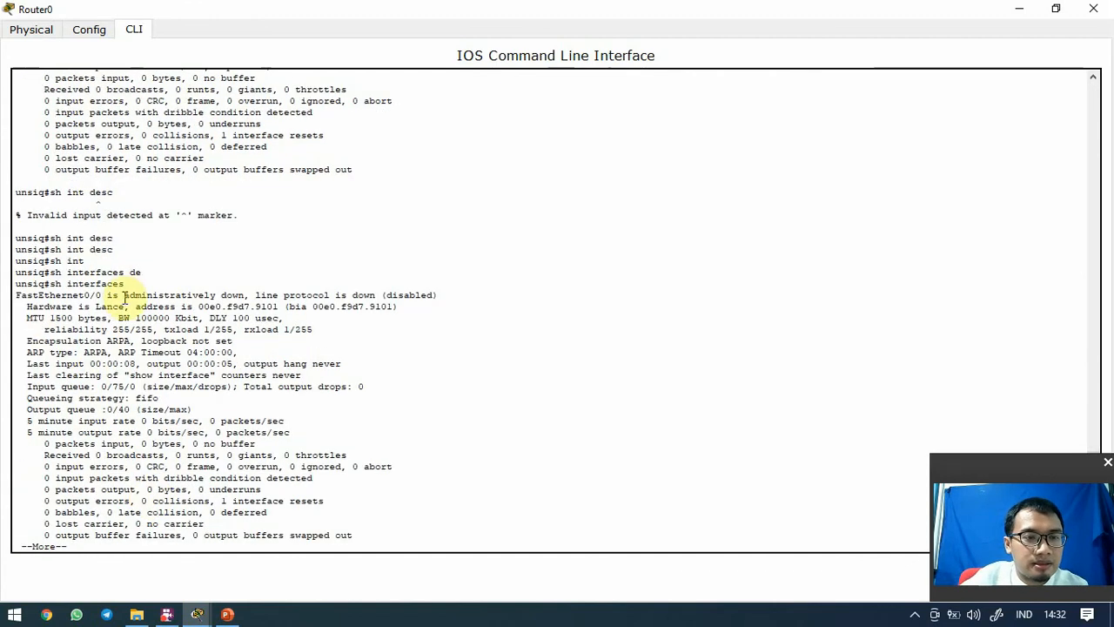
{"action": "key", "text": "space"}
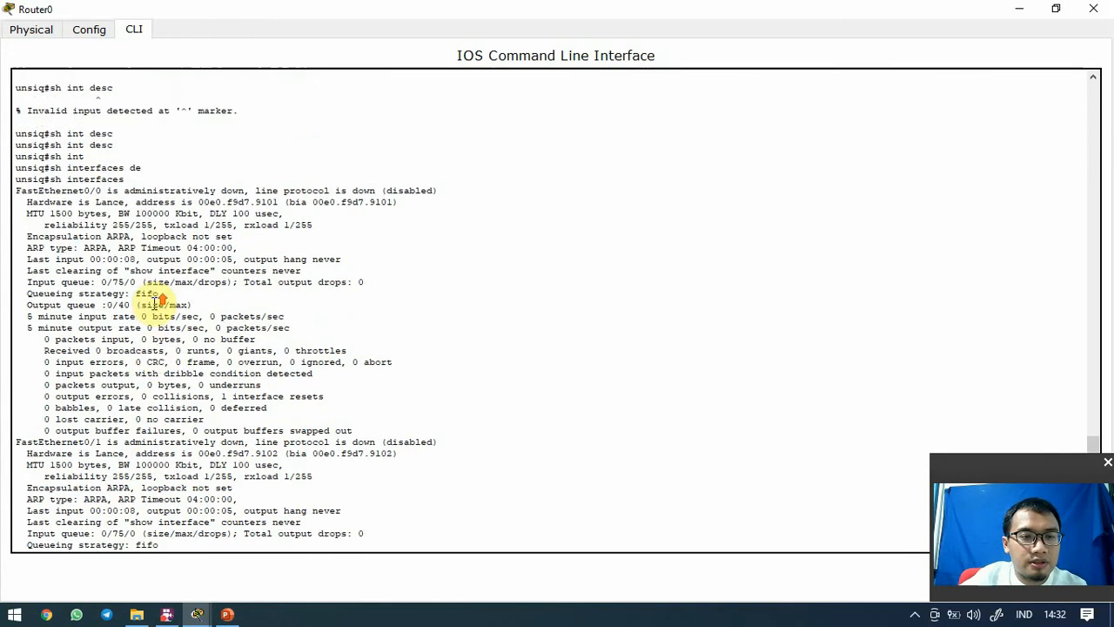
{"action": "scroll", "coordinate": [174, 296], "scroll_direction": "up", "scroll_amount": 6}
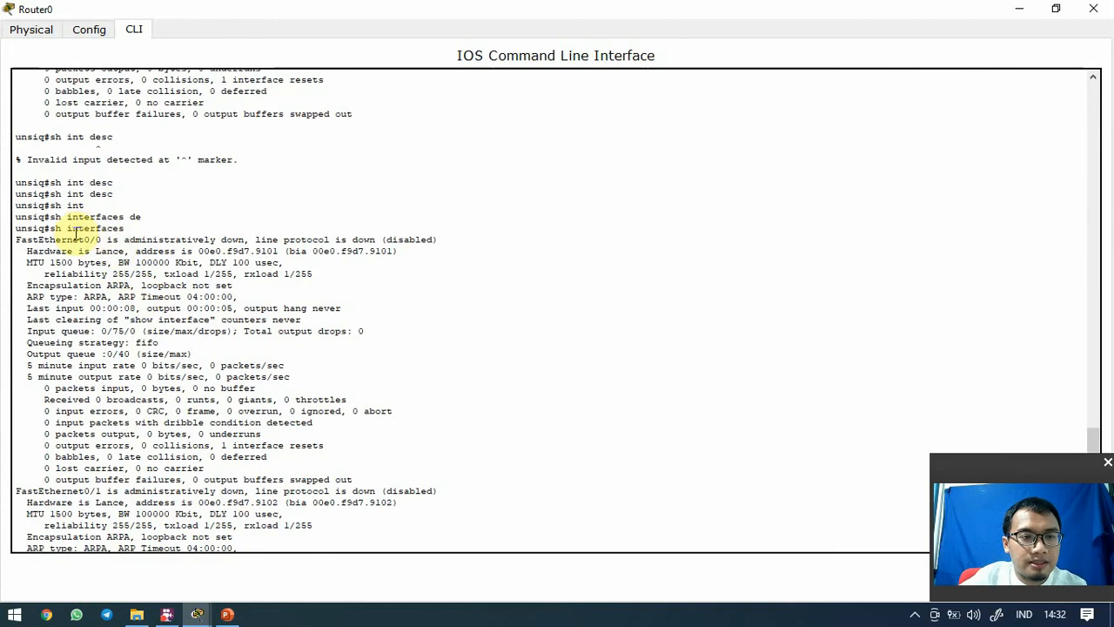
{"action": "scroll", "coordinate": [96, 239], "scroll_direction": "down", "scroll_amount": 4}
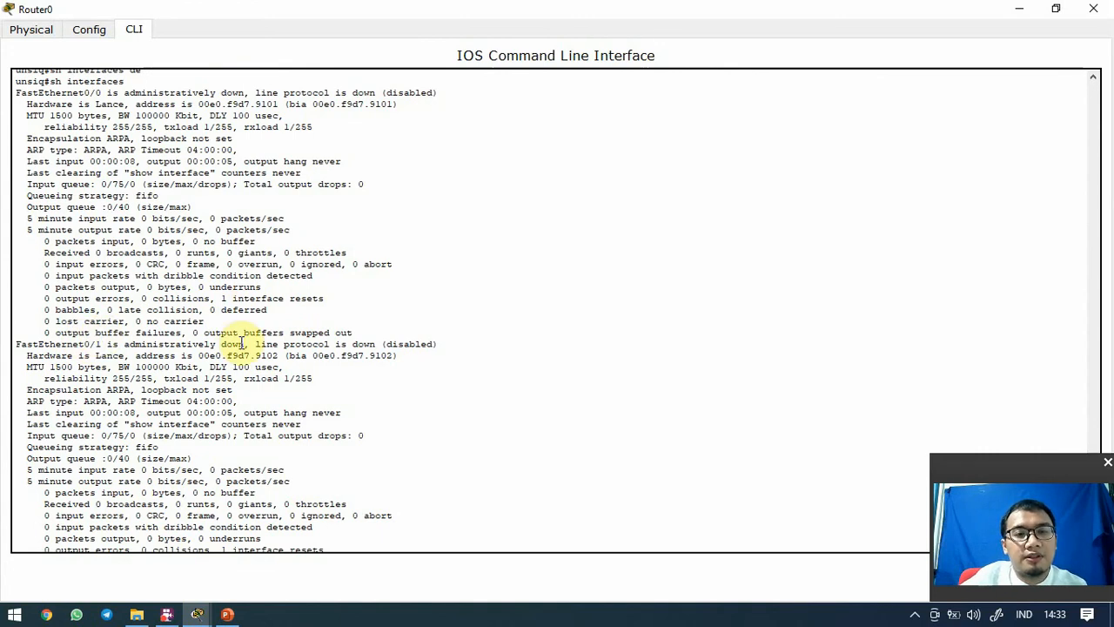
{"action": "scroll", "coordinate": [242, 343], "scroll_direction": "up", "scroll_amount": 3}
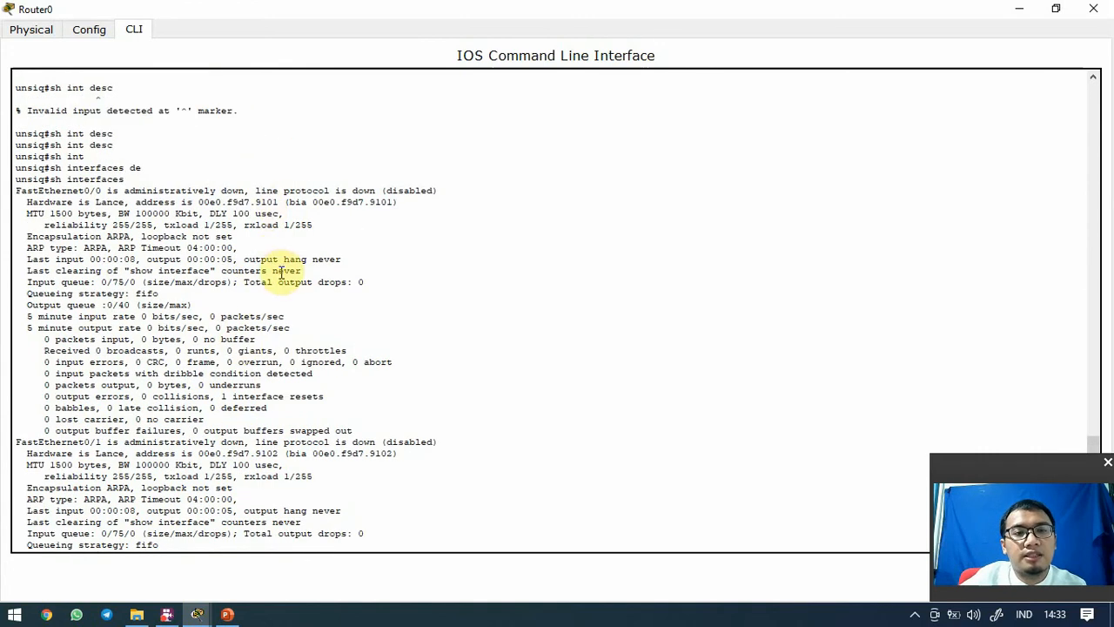
{"action": "scroll", "coordinate": [311, 266], "scroll_direction": "down", "scroll_amount": 5}
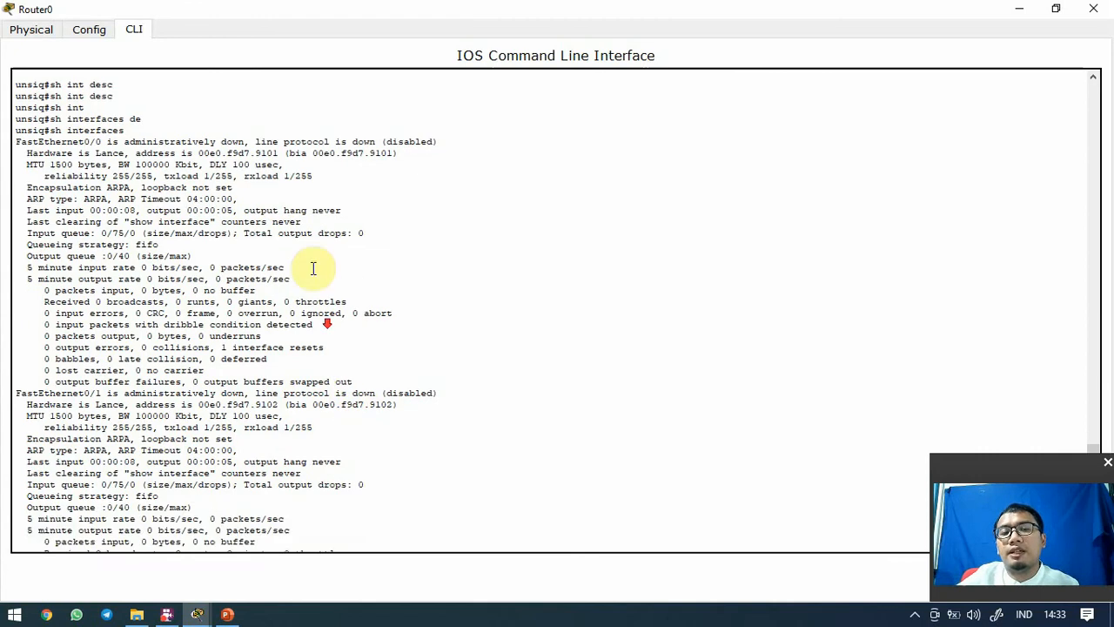
{"action": "key", "text": "space"}
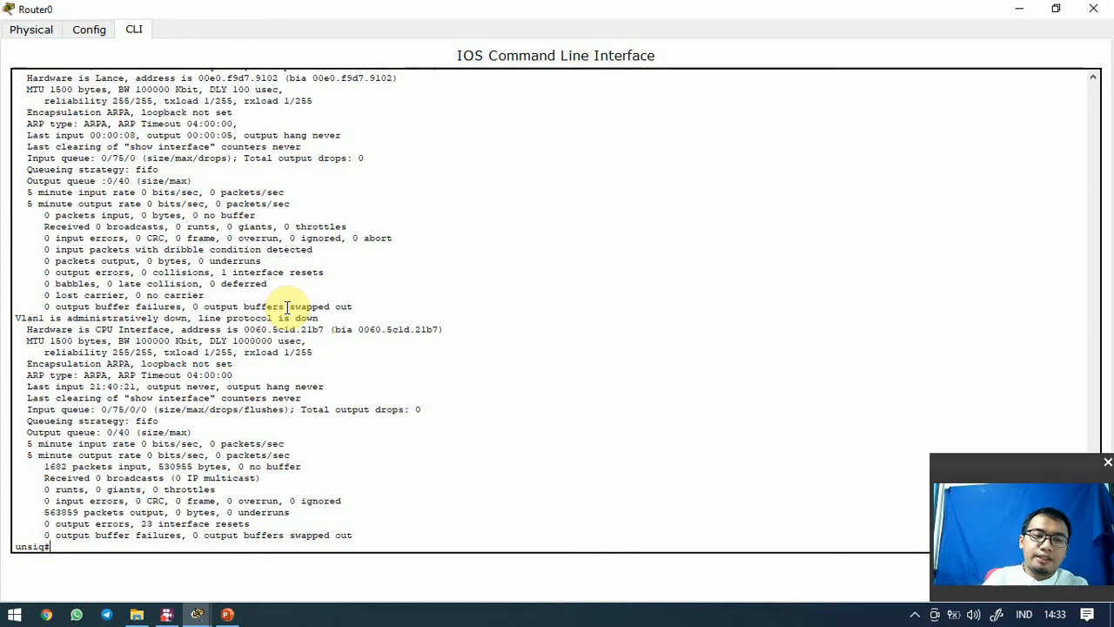
{"action": "type", "text": "en"}
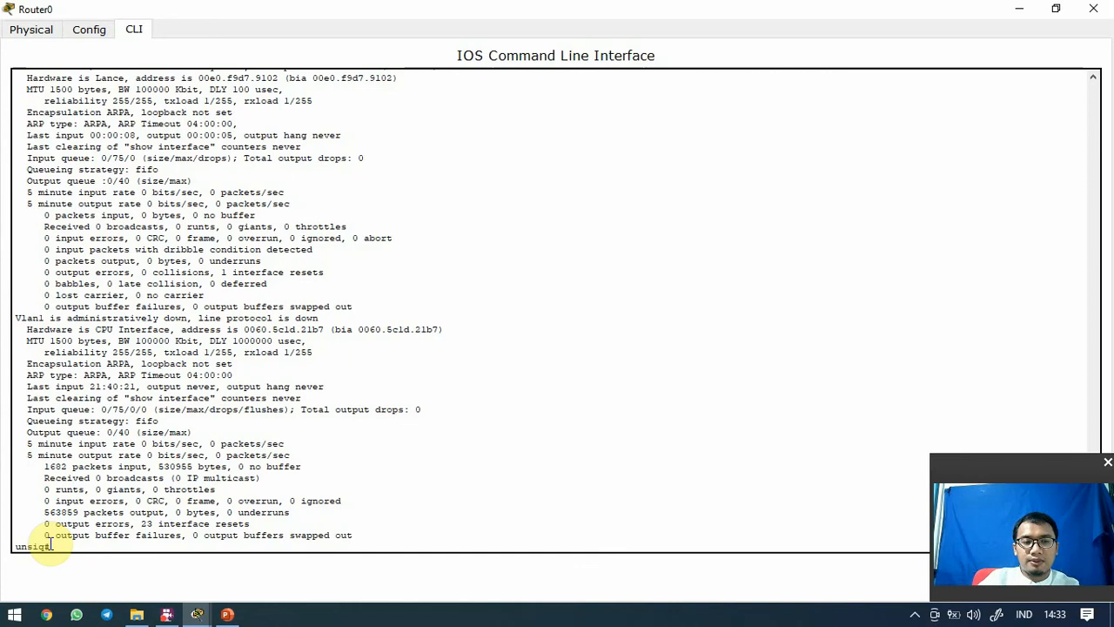
Enter global configuration mode and select interface FastEthernet 0/0
{"action": "type", "text": "con"}
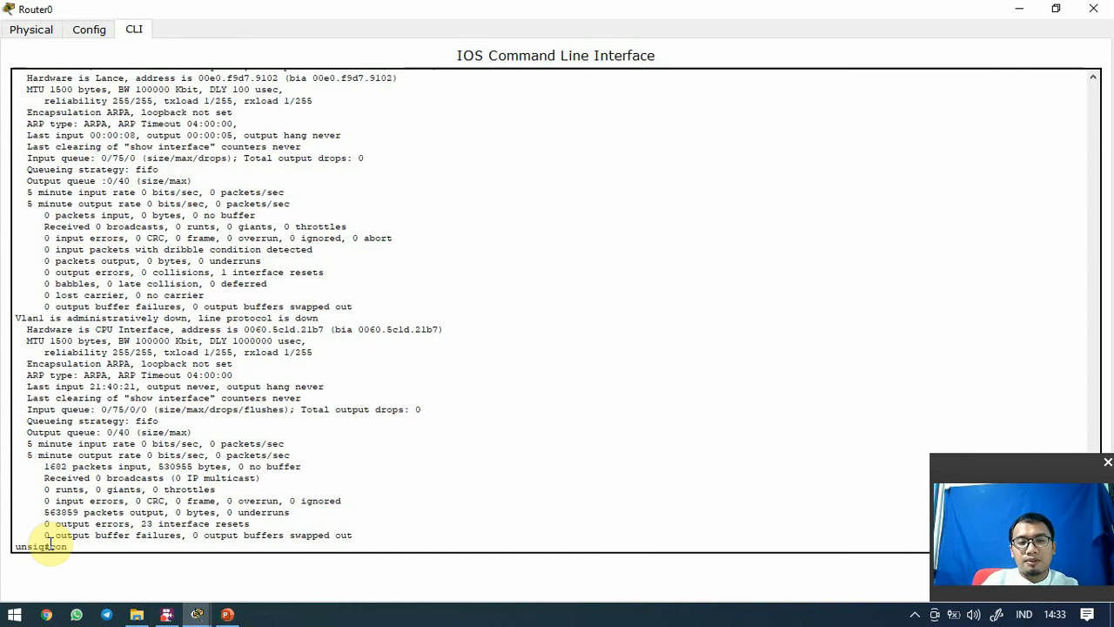
{"action": "type", "text": "f t"}
{"action": "key", "text": "Return"}
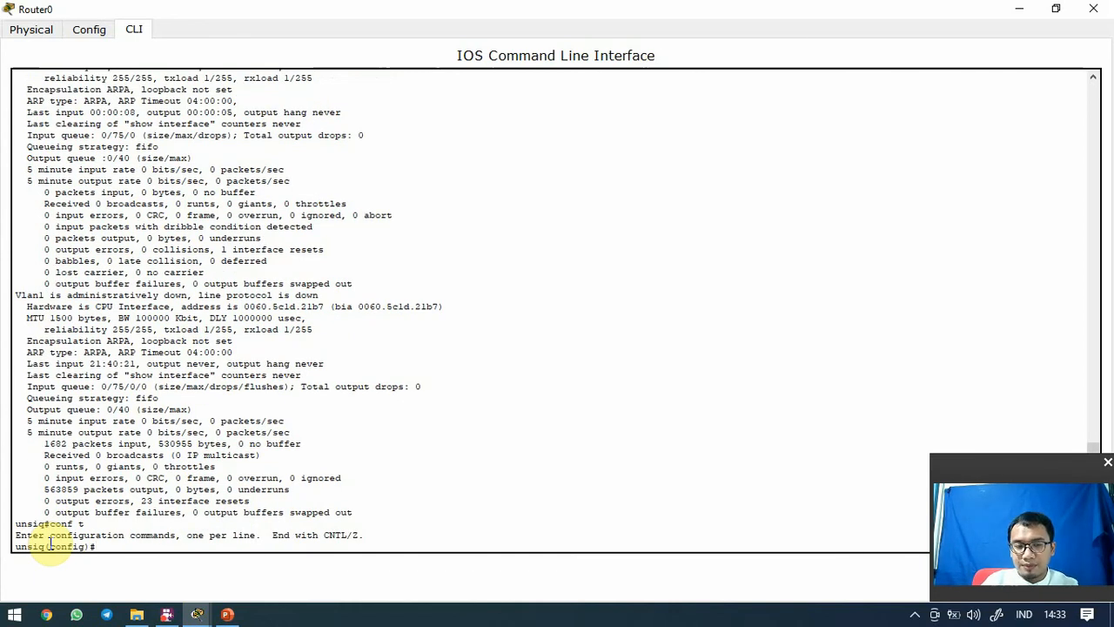
{"action": "type", "text": "int"}
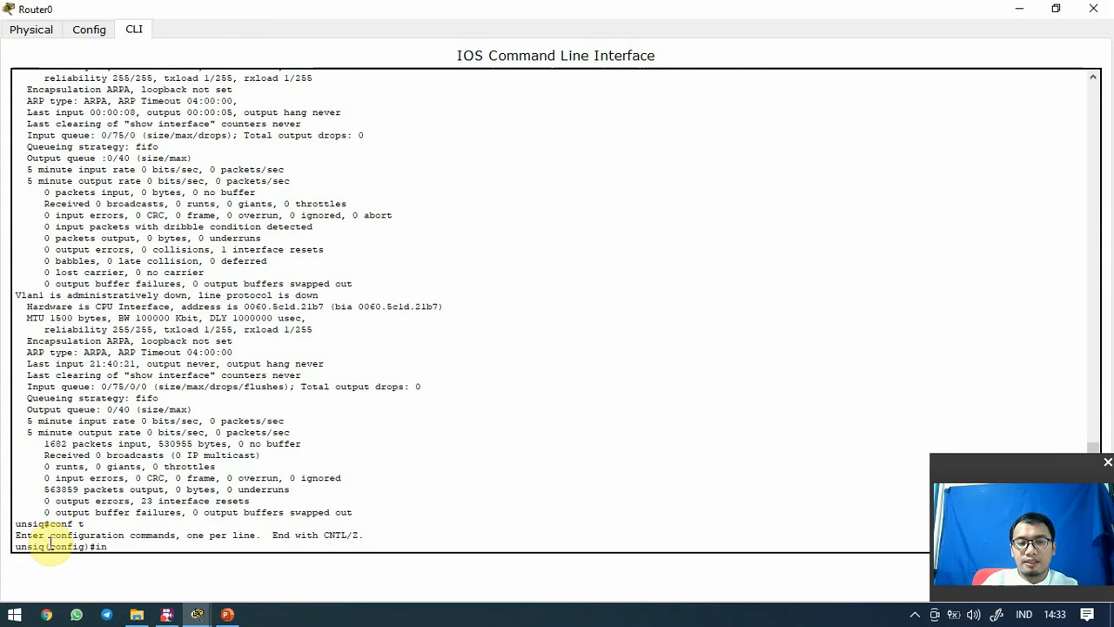
{"action": "key", "text": "Tab"}
{"action": "type", "text": "fa"}
{"action": "key", "text": "Tab"}
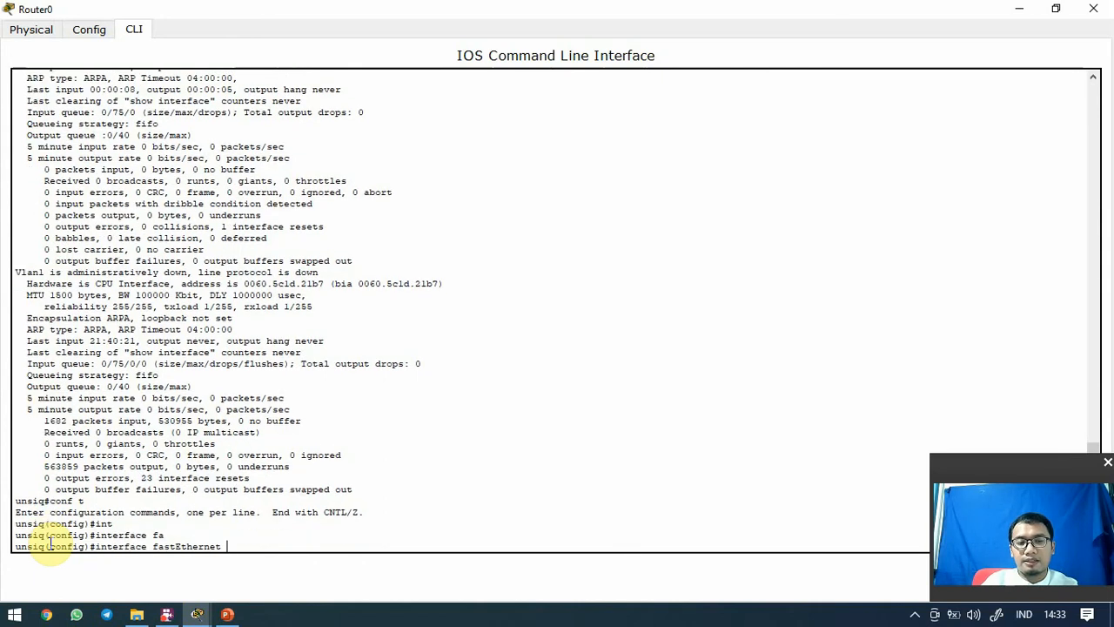
{"action": "type", "text": "0/"}
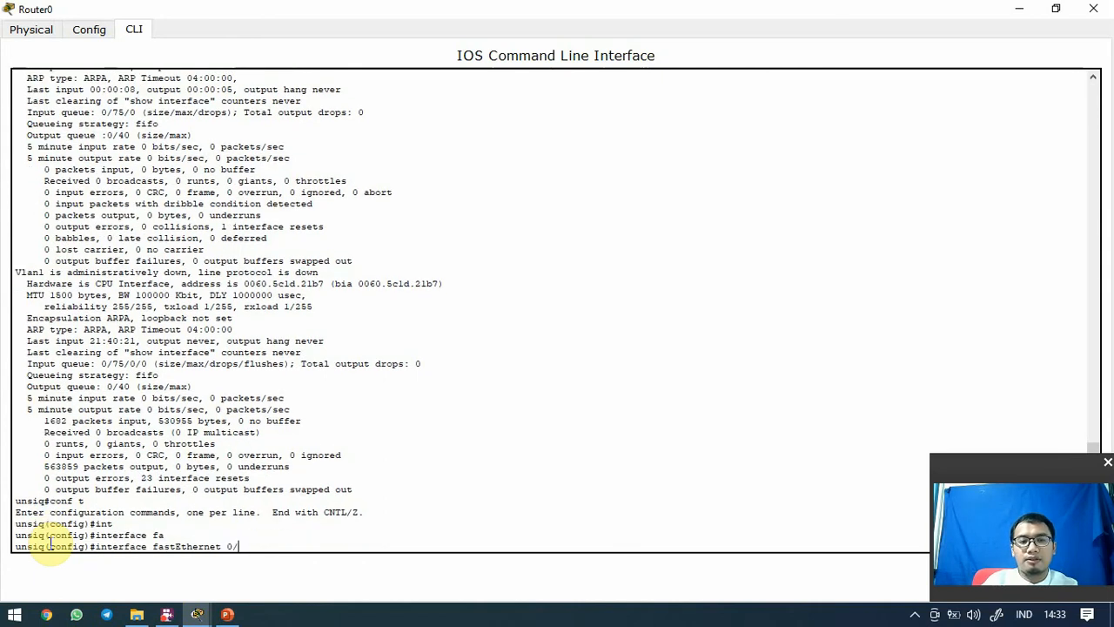
{"action": "scroll", "coordinate": [48, 536], "scroll_direction": "up", "scroll_amount": 10}
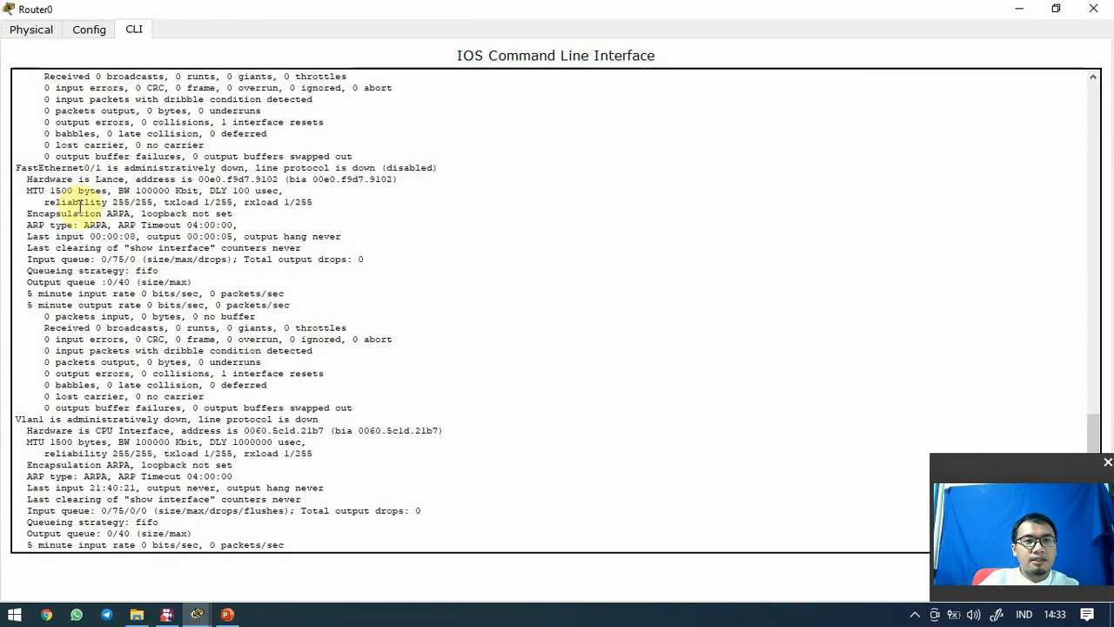
{"action": "scroll", "coordinate": [91, 189], "scroll_direction": "up", "scroll_amount": 5}
{"action": "scroll", "coordinate": [218, 200], "scroll_direction": "down", "scroll_amount": 15}
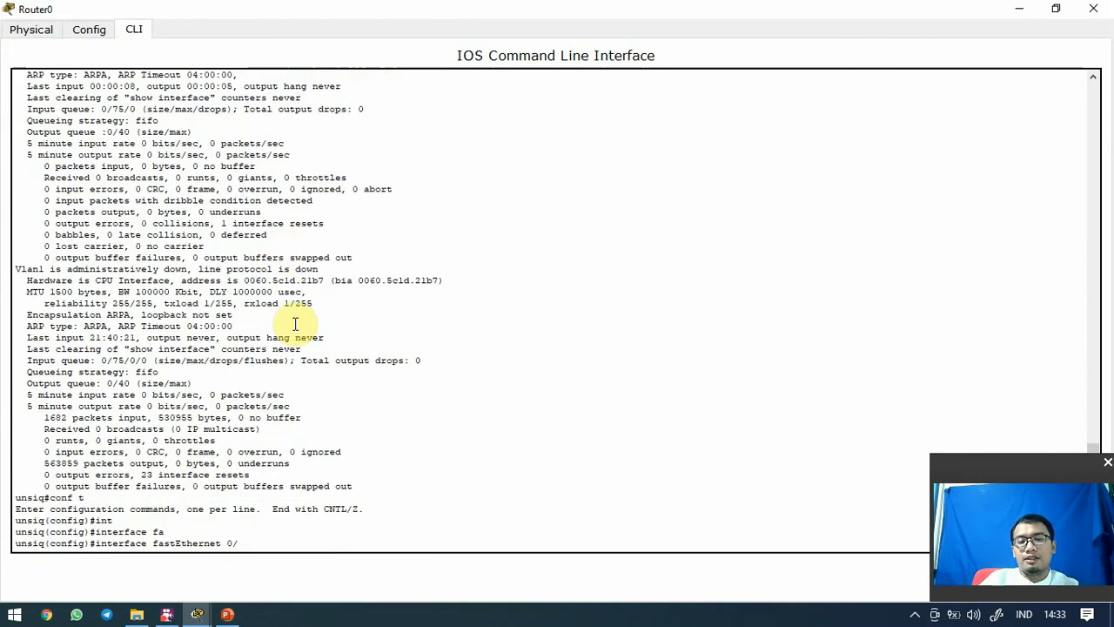
{"action": "type", "text": "0"}
{"action": "key", "text": "Return"}
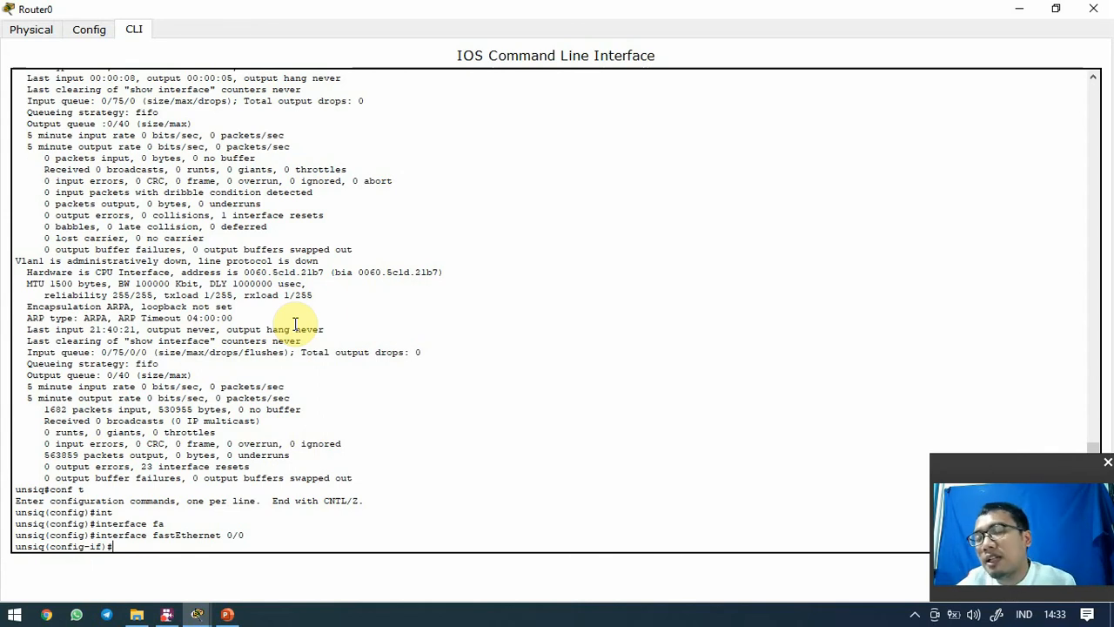
Assign FastEthernet 0/0 IP address 172.20.20.17 with mask 255.255.255.0
{"action": "type", "text": "ip"}
{"action": "key", "text": "Tab"}
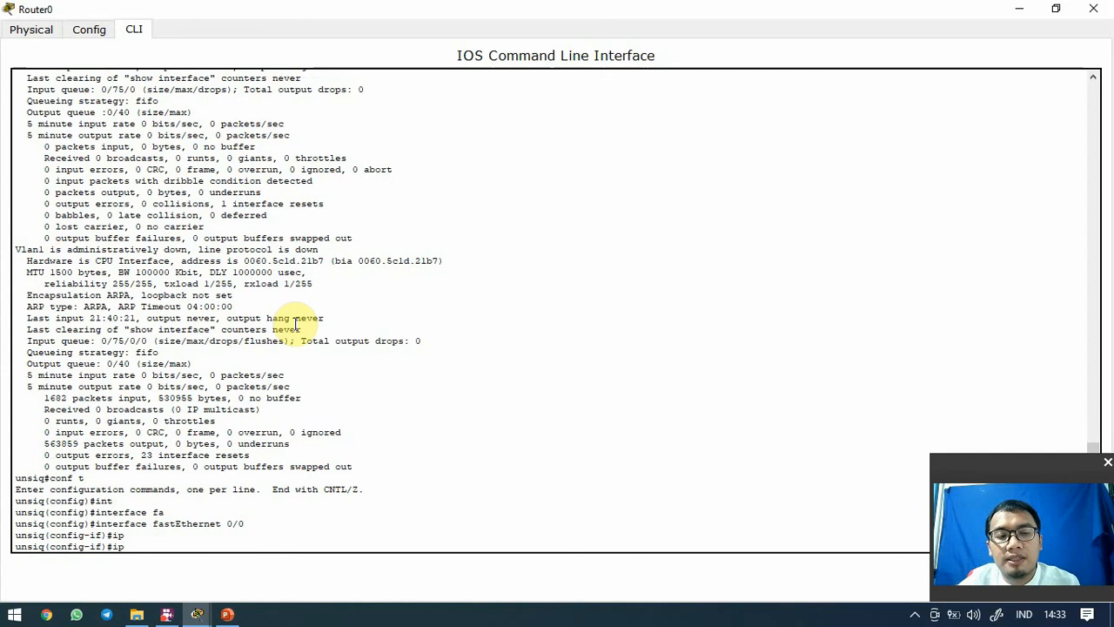
{"action": "type", "text": "add"}
{"action": "key", "text": "Tab"}
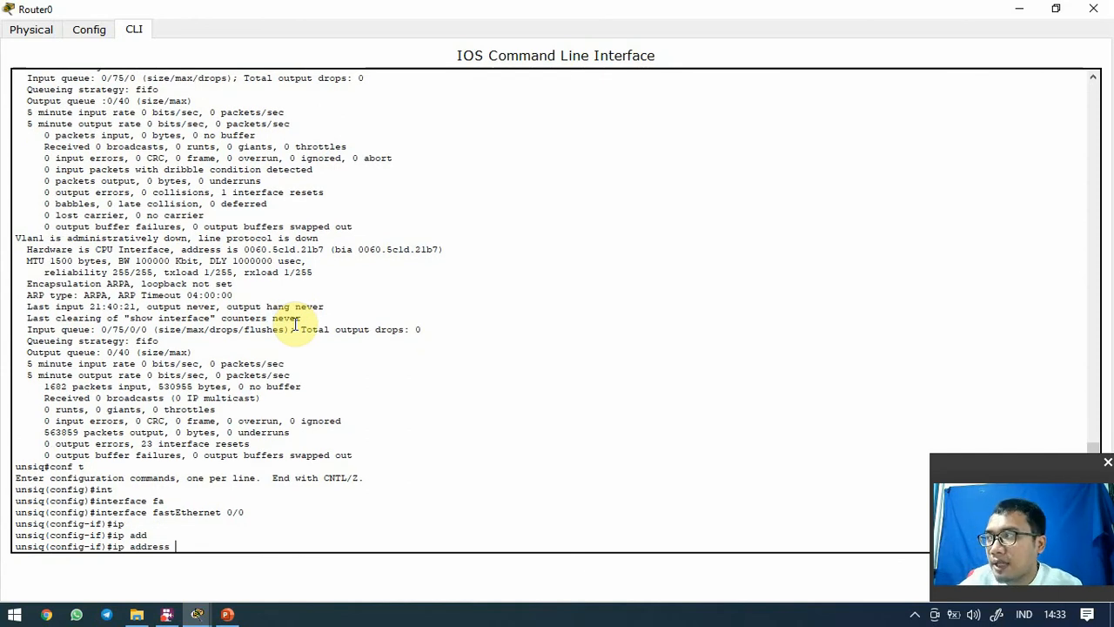
{"action": "type", "text": "172."}
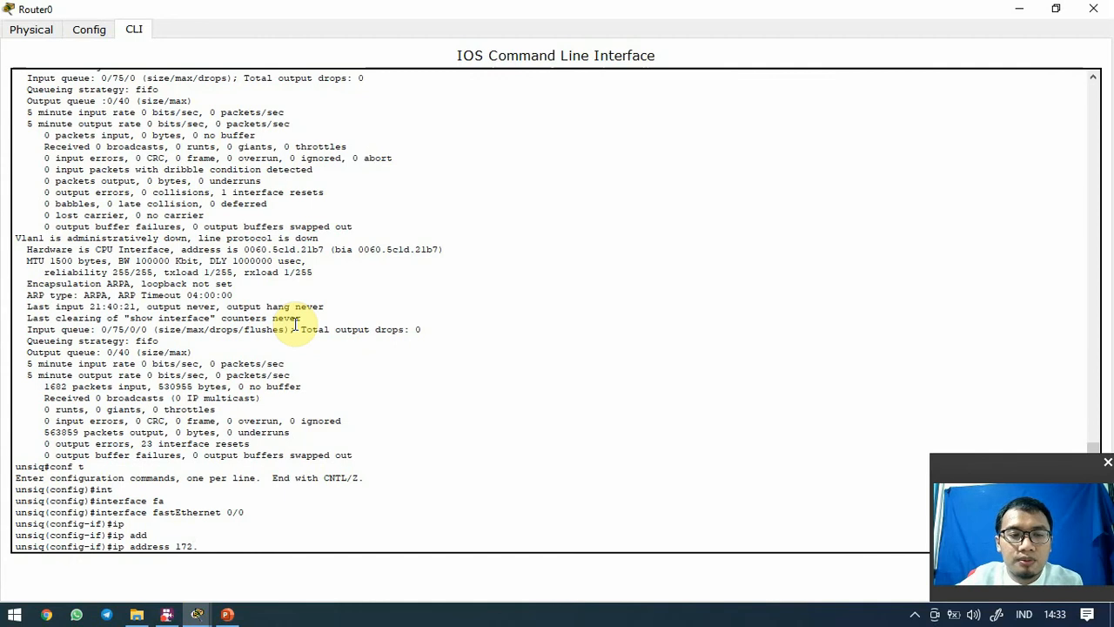
{"action": "type", "text": "20."}
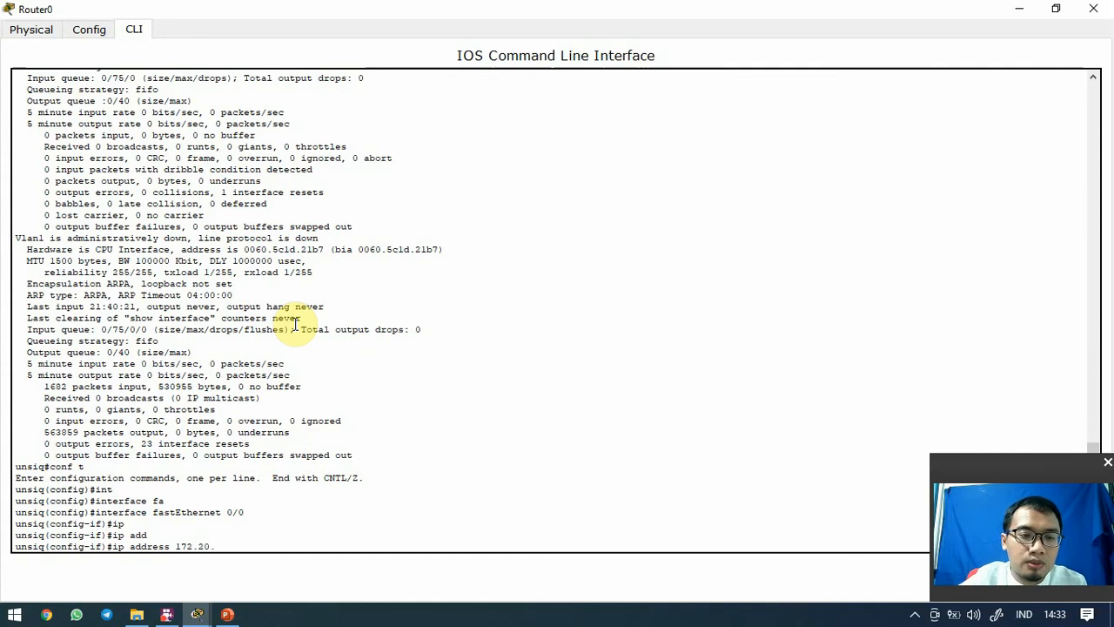
{"action": "type", "text": "20"}
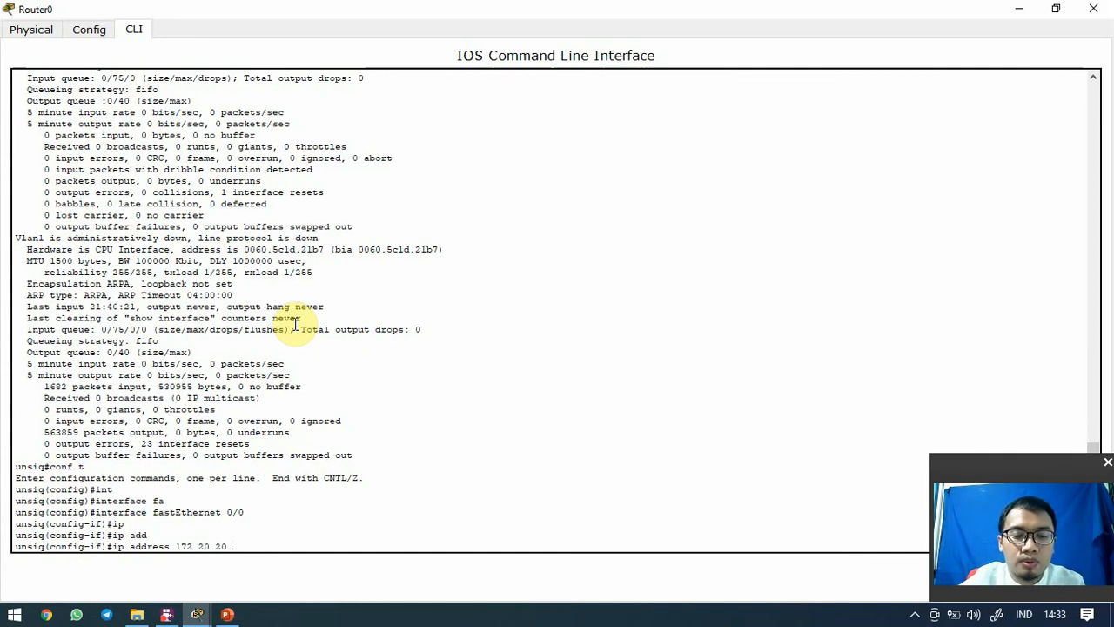
{"action": "type", "text": ".17"}
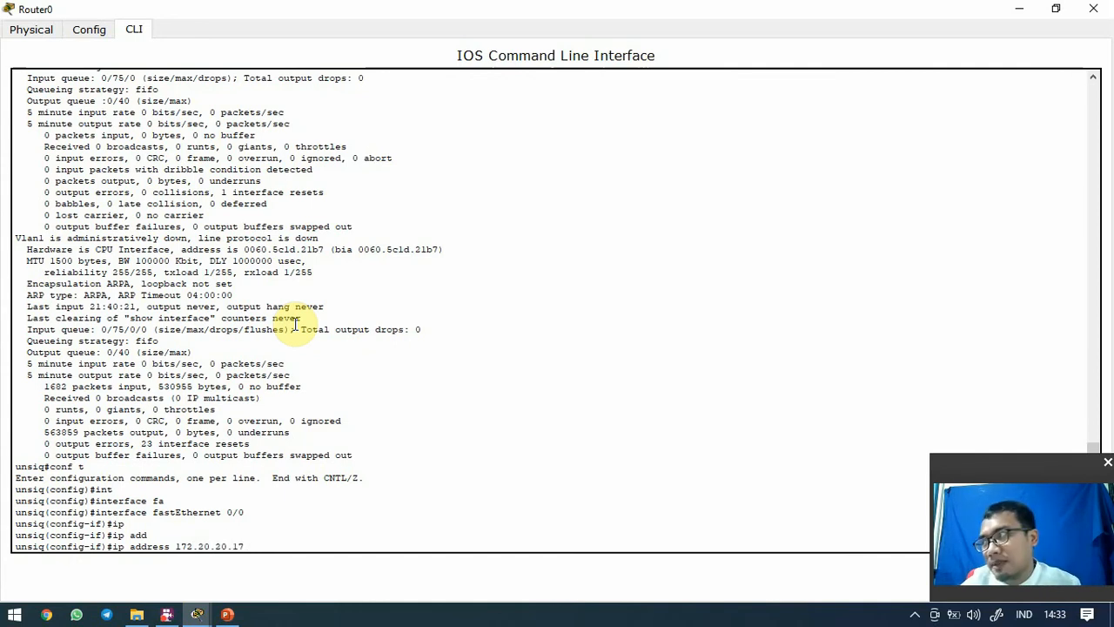
{"action": "type", "text": " 2"}
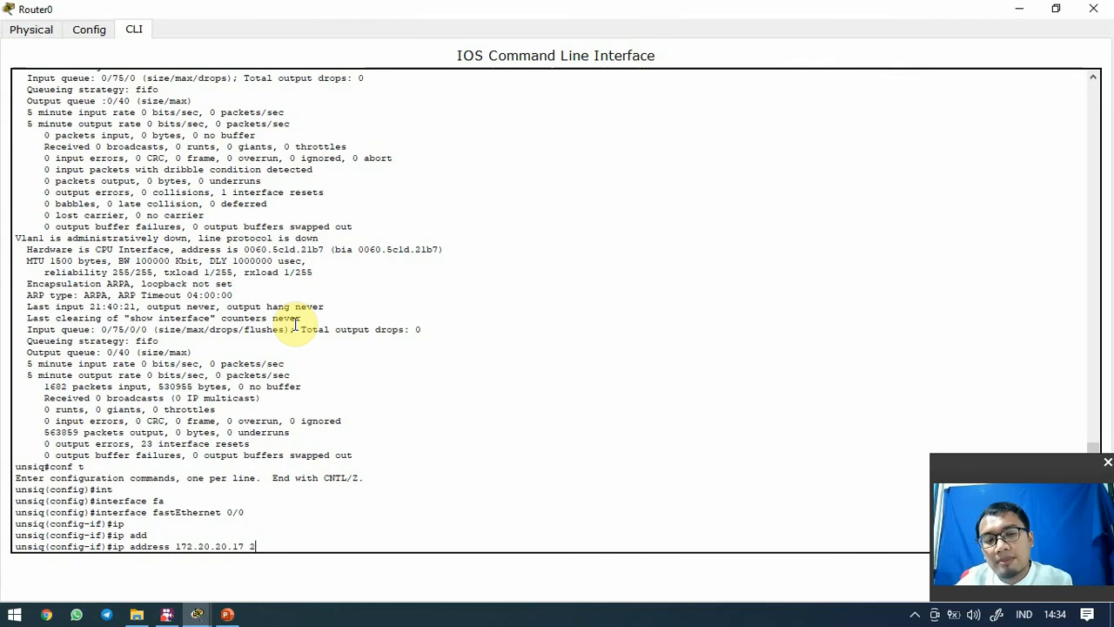
{"action": "type", "text": "55.255."}
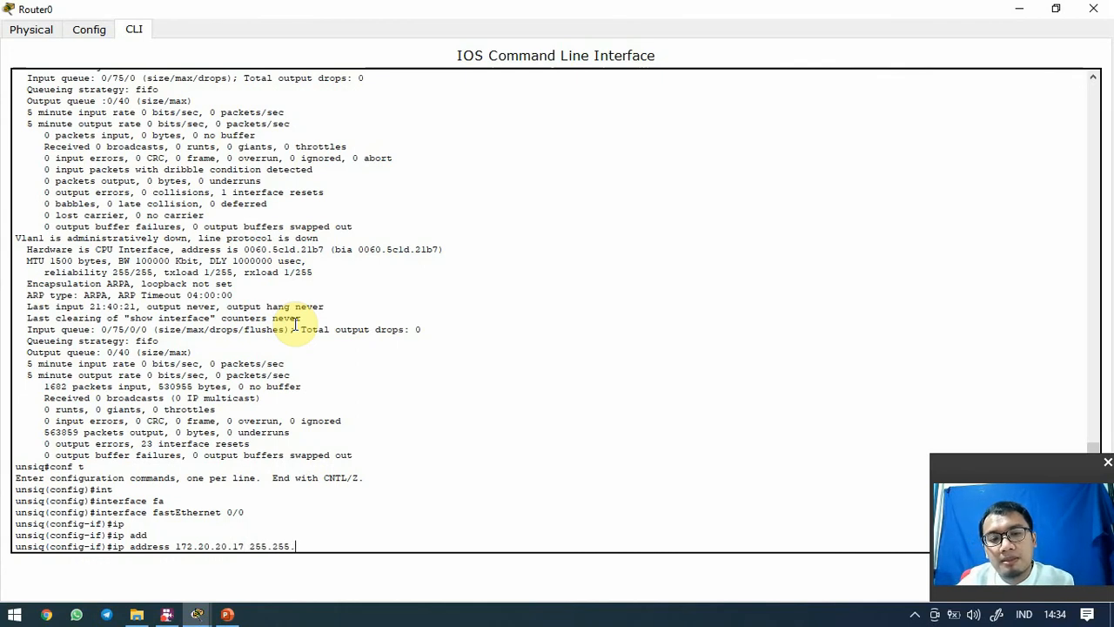
{"action": "type", "text": "255.0"}
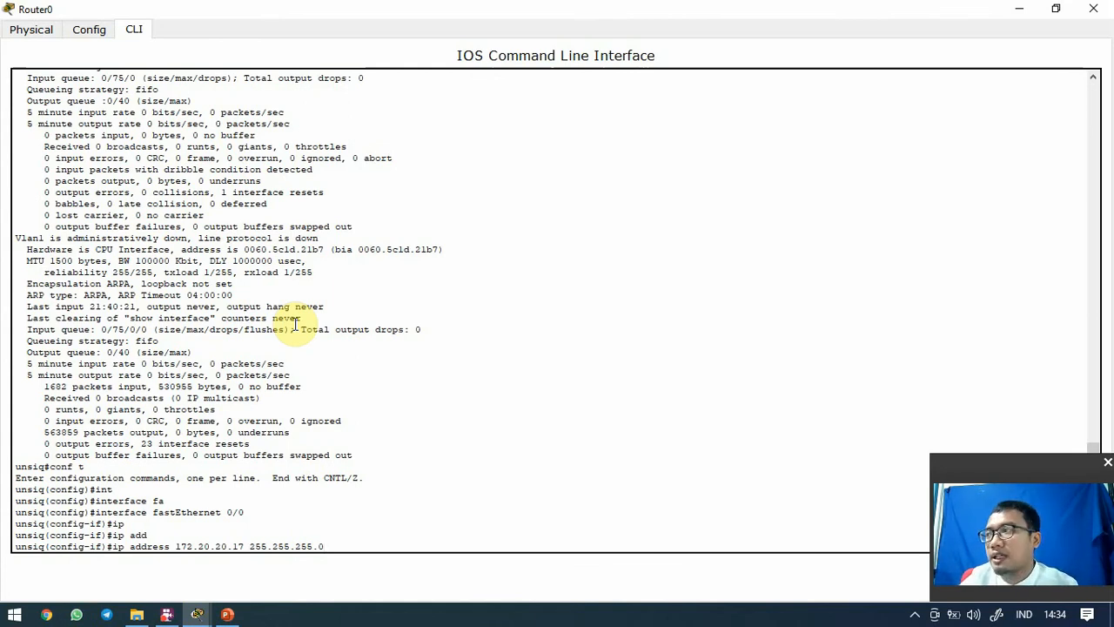
{"action": "key", "text": "Return"}
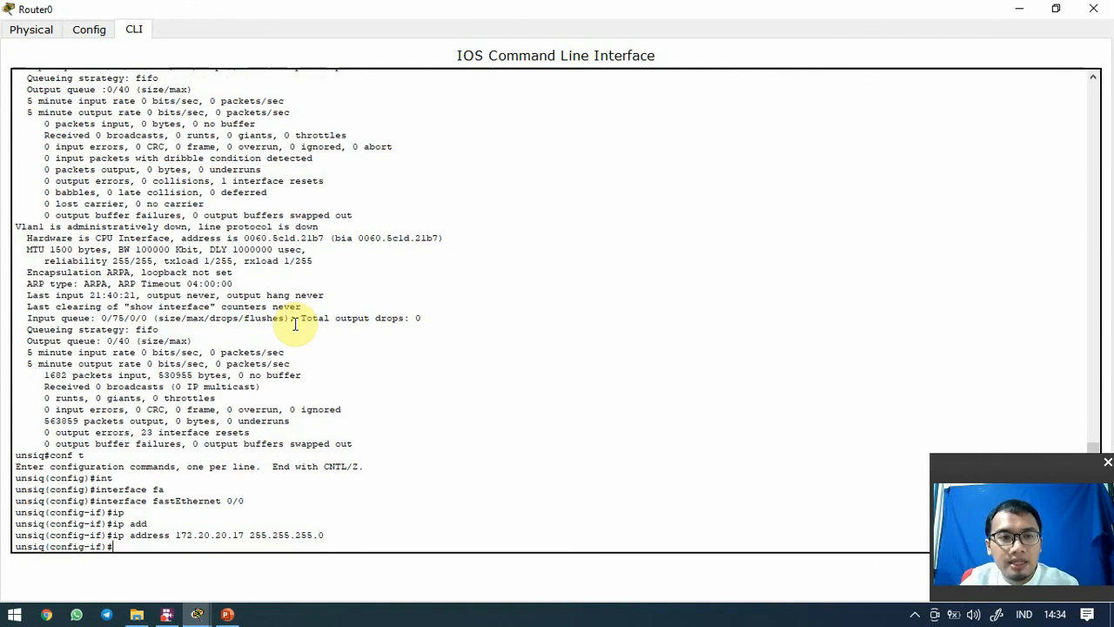
{"action": "scroll", "coordinate": [296, 315], "scroll_direction": "up", "scroll_amount": 6}
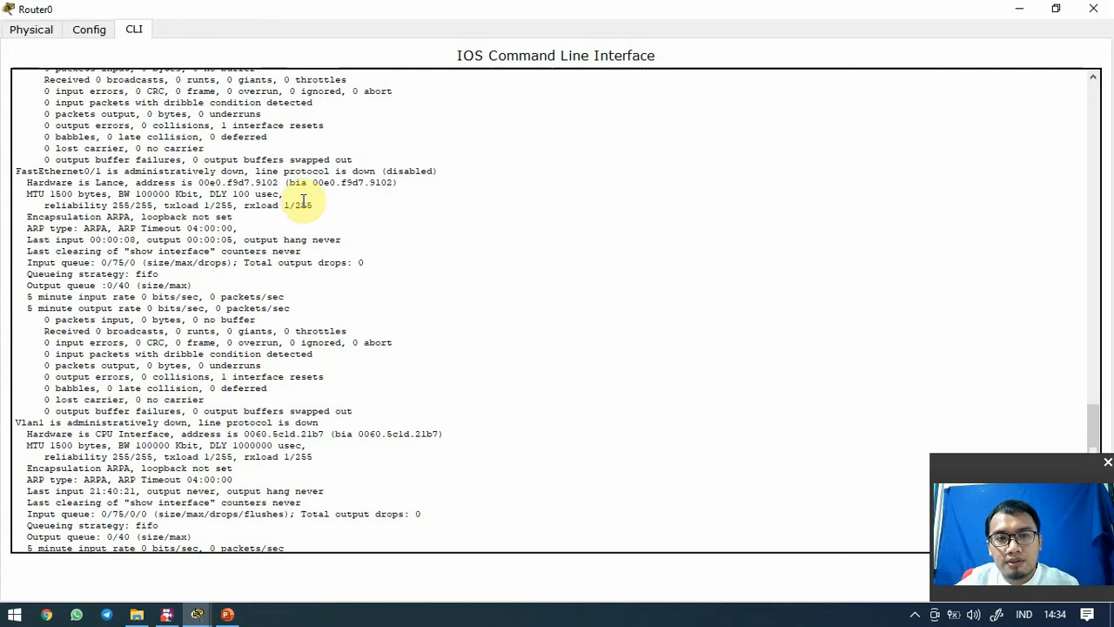
{"action": "scroll", "coordinate": [314, 200], "scroll_direction": "down", "scroll_amount": 6}
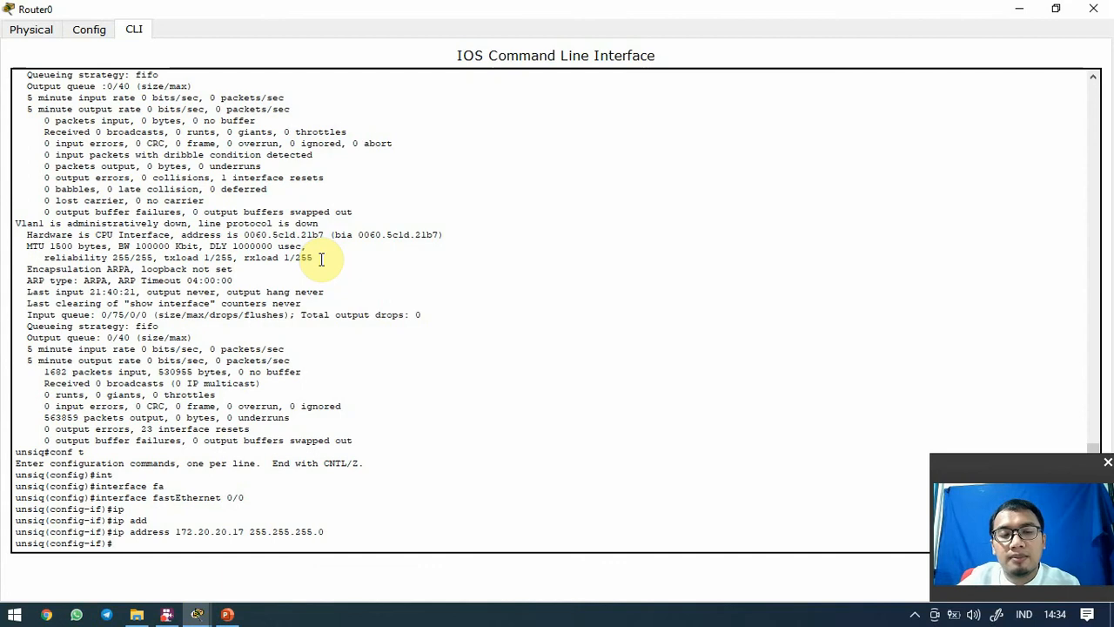
Enable FastEthernet 0/0 with 'no shutdown' so its link changes to up
{"action": "type", "text": "no shut"}
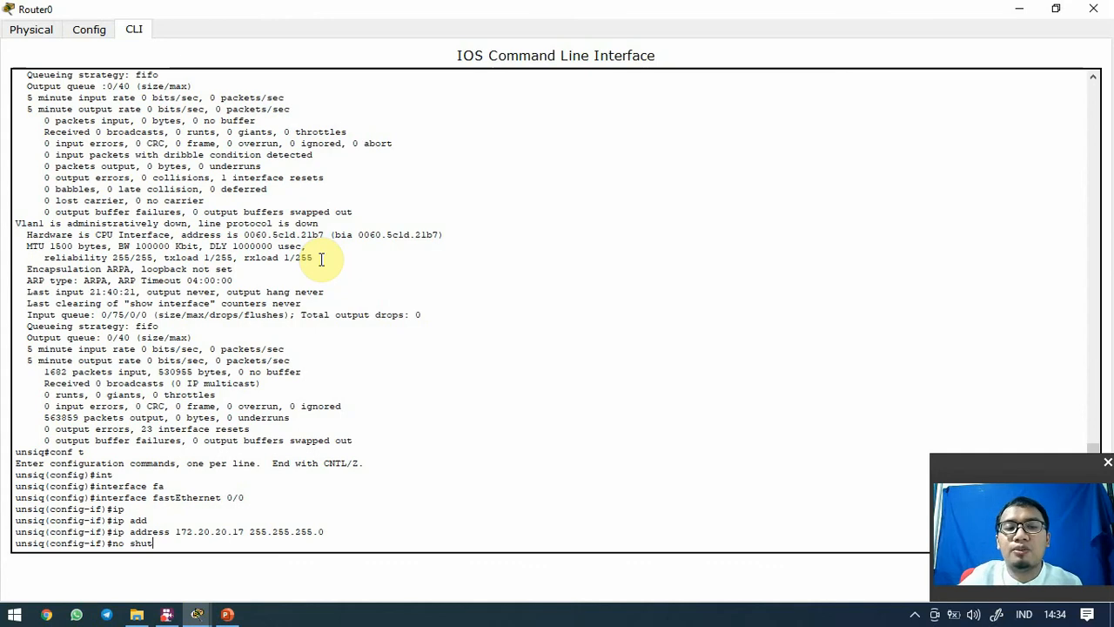
{"action": "key", "text": "Return"}
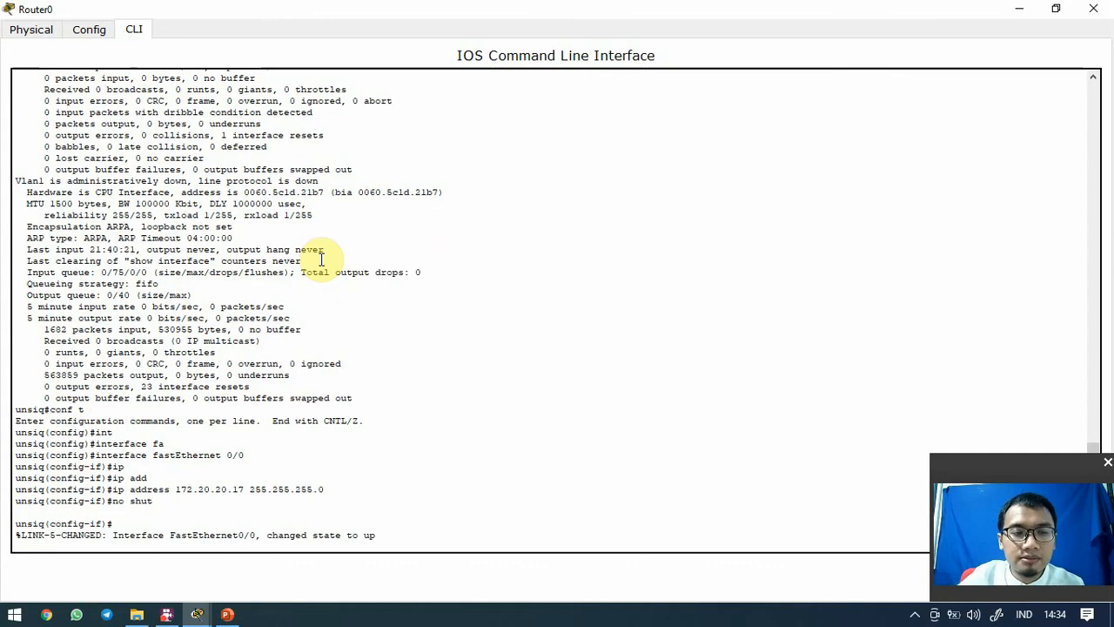
{"action": "key", "text": "Return"}
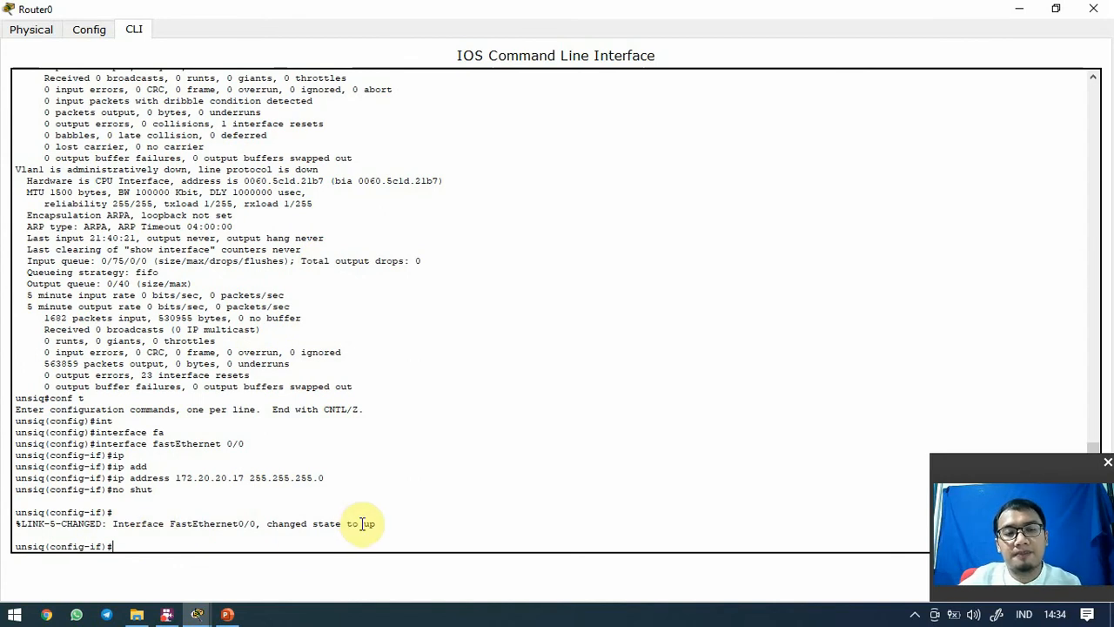
{"action": "scroll", "coordinate": [362, 524], "scroll_direction": "down", "scroll_amount": 1}
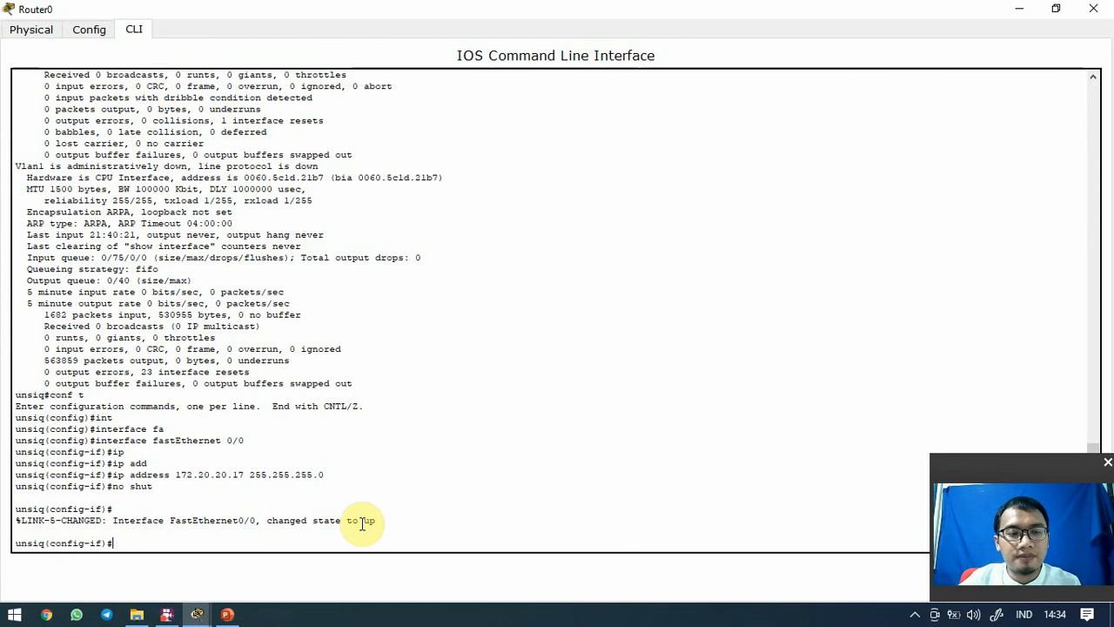
Exit configuration mode back to the unsiq# prompt with Ctrl+Z
{"action": "key", "text": "Up"}
{"action": "key", "text": "Up"}
{"action": "key", "text": "Up"}
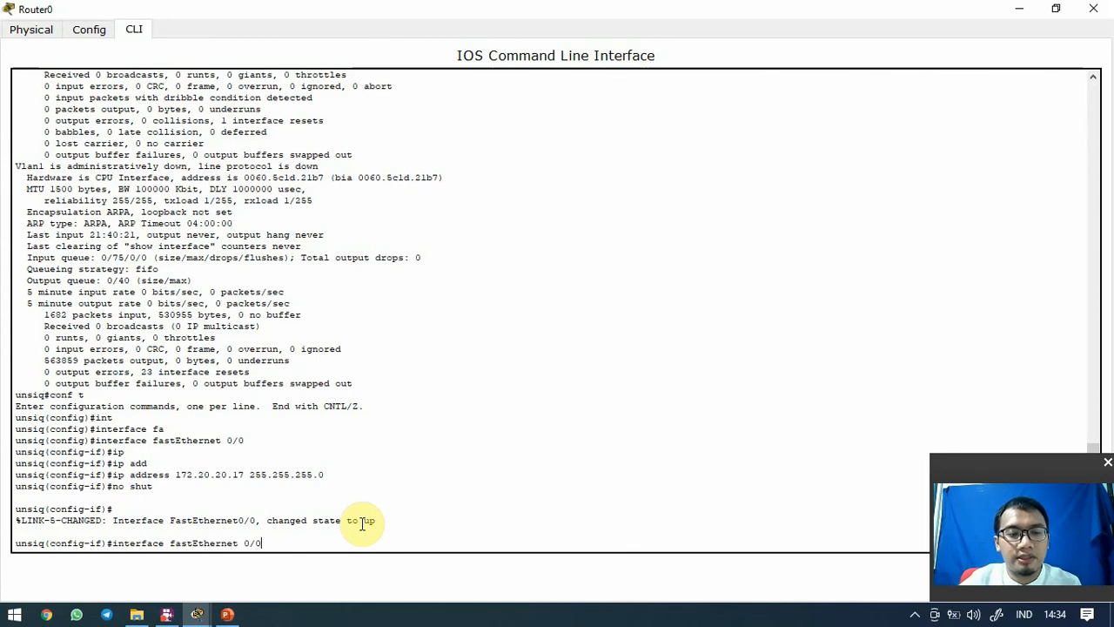
{"action": "key", "text": "BackSpace"}
{"action": "key", "text": "BackSpace"}
{"action": "key", "text": "BackSpace"}
{"action": "key", "text": "BackSpace"}
{"action": "key", "text": "BackSpace"}
{"action": "key", "text": "BackSpace"}
{"action": "key", "text": "BackSpace"}
{"action": "key", "text": "BackSpace"}
{"action": "key", "text": "BackSpace"}
{"action": "key", "text": "BackSpace"}
{"action": "key", "text": "BackSpace"}
{"action": "key", "text": "BackSpace"}
{"action": "key", "text": "BackSpace"}
{"action": "key", "text": "BackSpace"}
{"action": "key", "text": "BackSpace"}
{"action": "key", "text": "BackSpace"}
{"action": "key", "text": "BackSpace"}
{"action": "key", "text": "BackSpace"}
{"action": "key", "text": "BackSpace"}
{"action": "key", "text": "BackSpace"}
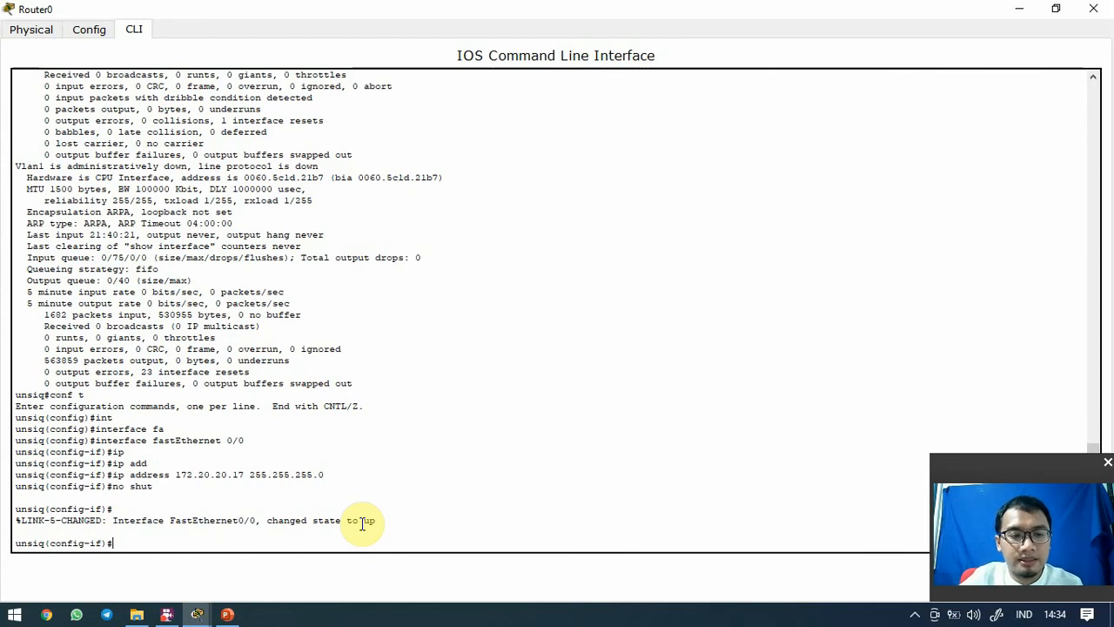
{"action": "type", "text": "s"}
{"action": "key", "text": "BackSpace"}
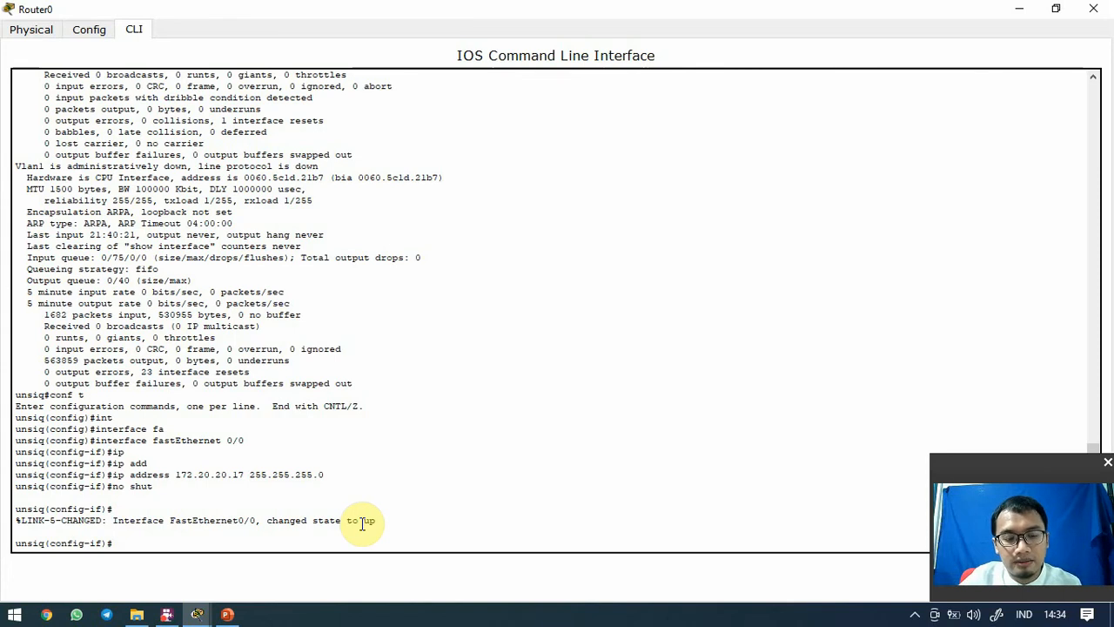
{"action": "key", "text": "ctrl+z"}
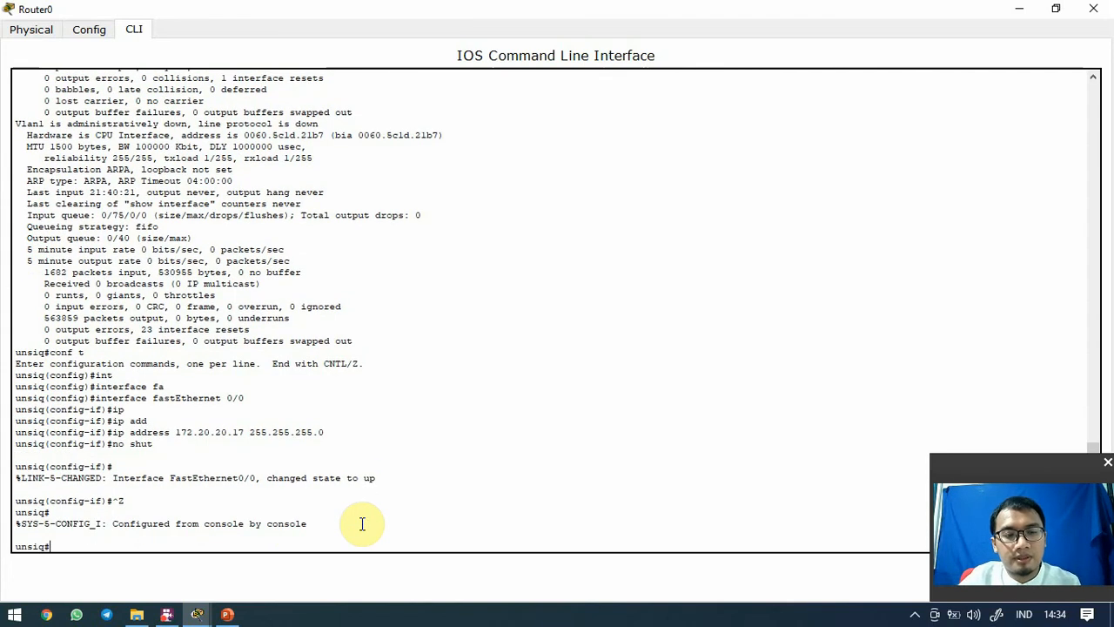
Run 'sh int' in a maximized Router0 window and page through, showing Fa0/0 up at 172.20.20.17/24
{"action": "type", "text": "sh int"}
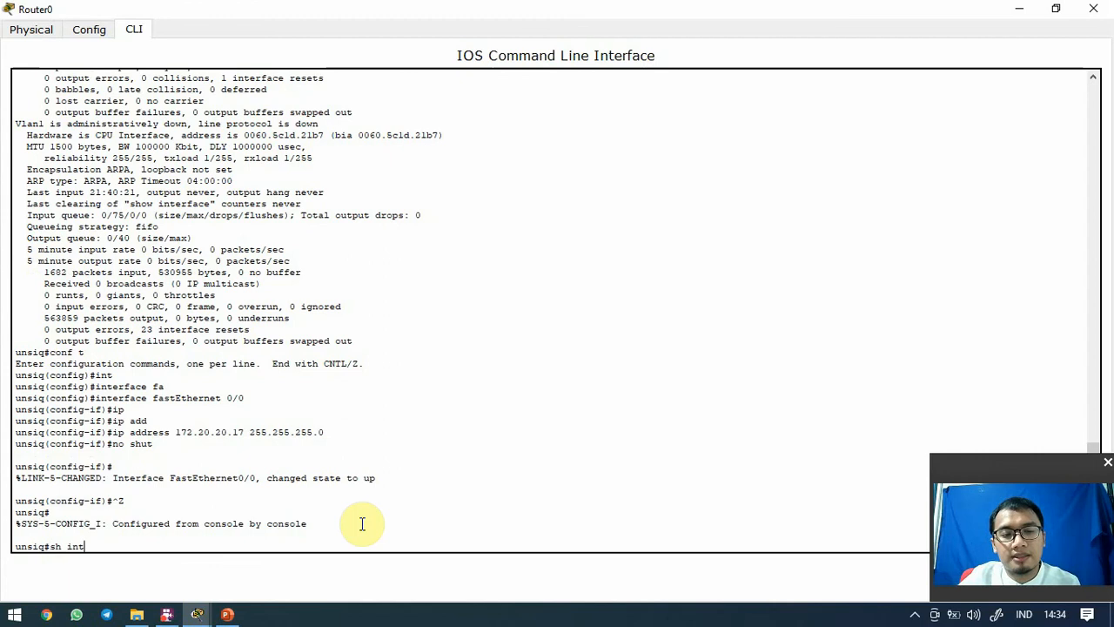
{"action": "key", "text": "Return"}
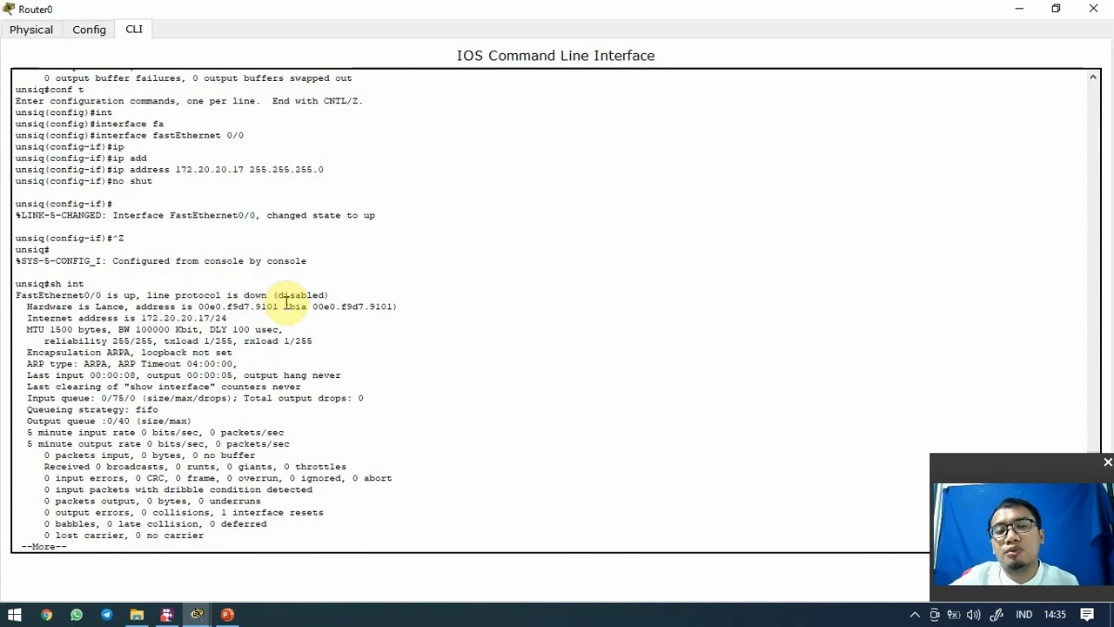
{"action": "left_click_drag", "start_coordinate": [328, 22], "coordinate": [818, 188]}
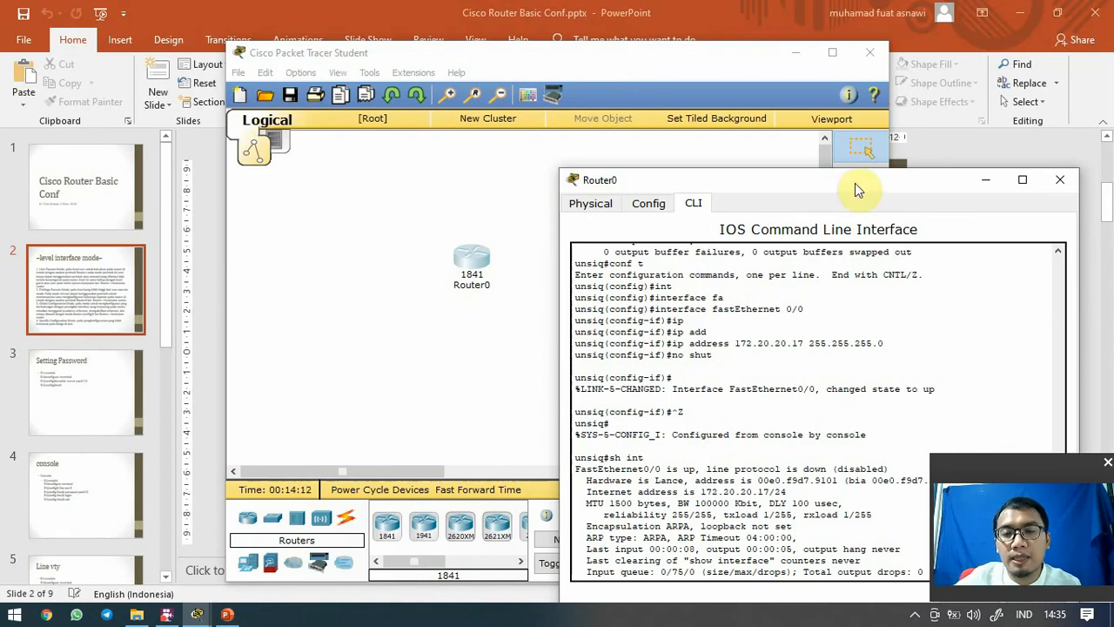
{"action": "double_click", "coordinate": [842, 184]}
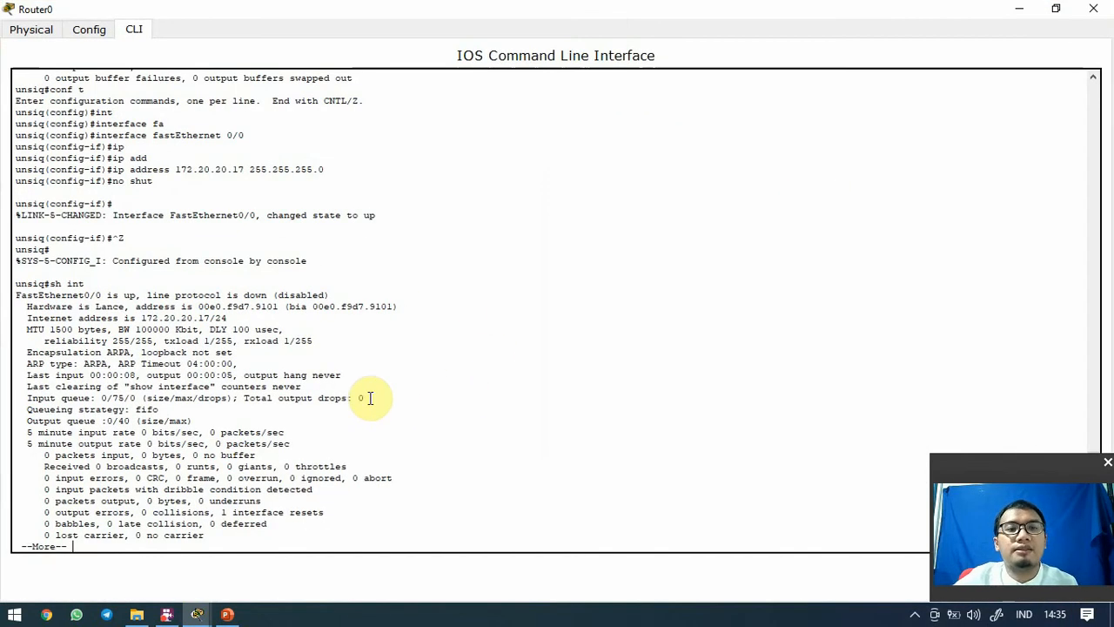
{"action": "key", "text": "Return"}
{"action": "key", "text": "space"}
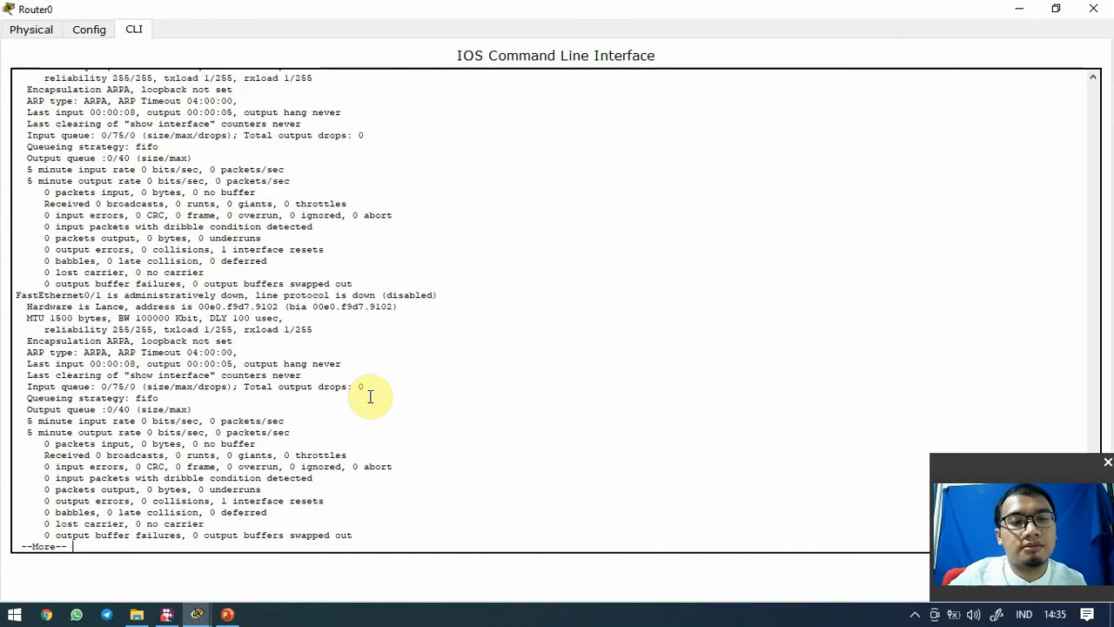
{"action": "key", "text": "space"}
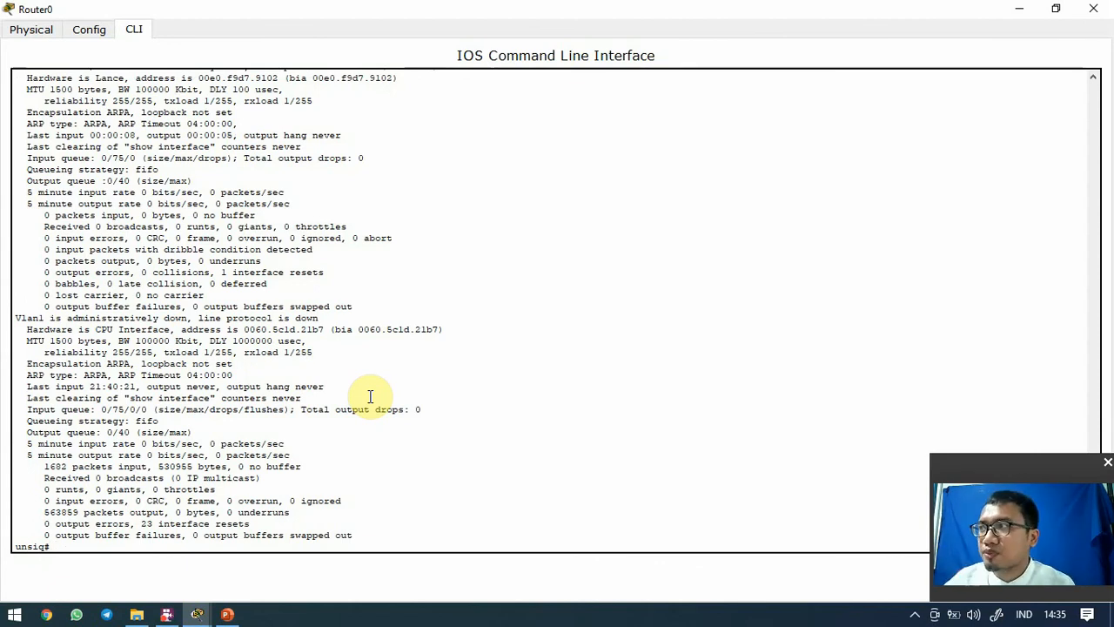
{"action": "scroll", "coordinate": [371, 399], "scroll_direction": "down", "scroll_amount": 1}
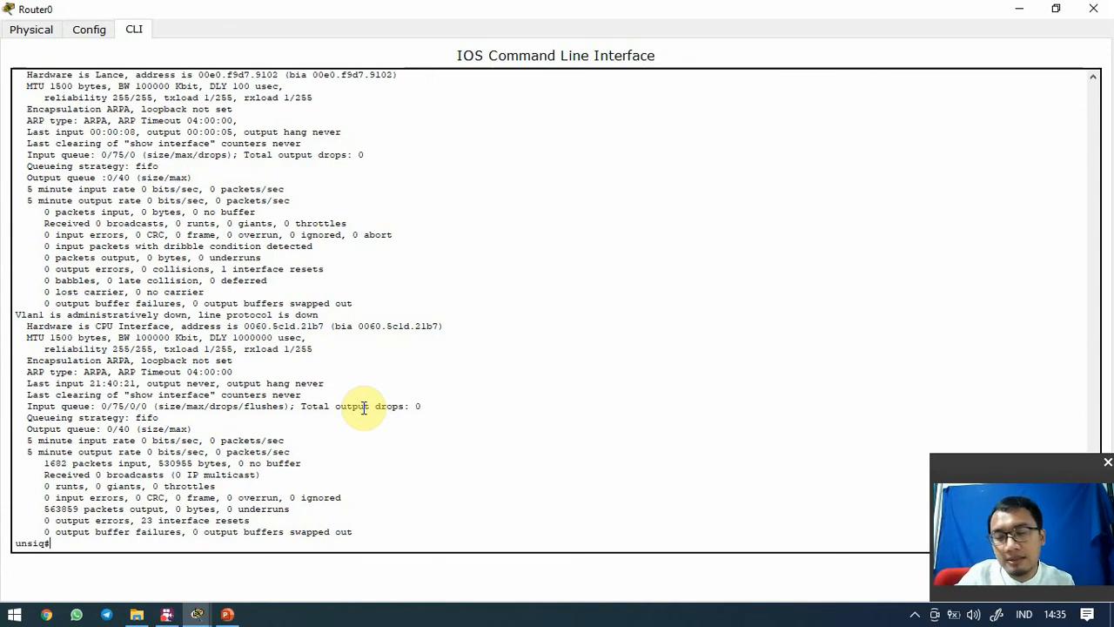
Attempt copy running-config startup-config, answering 'y' at the filename prompt, which errors
{"action": "type", "text": "cop"}
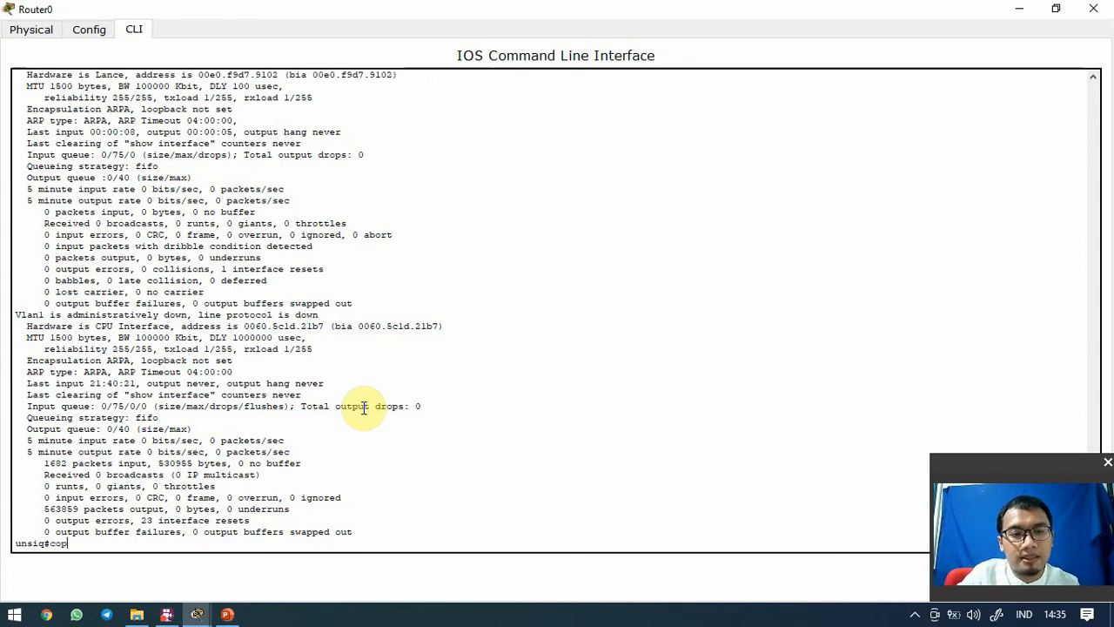
{"action": "type", "text": "y runnin"}
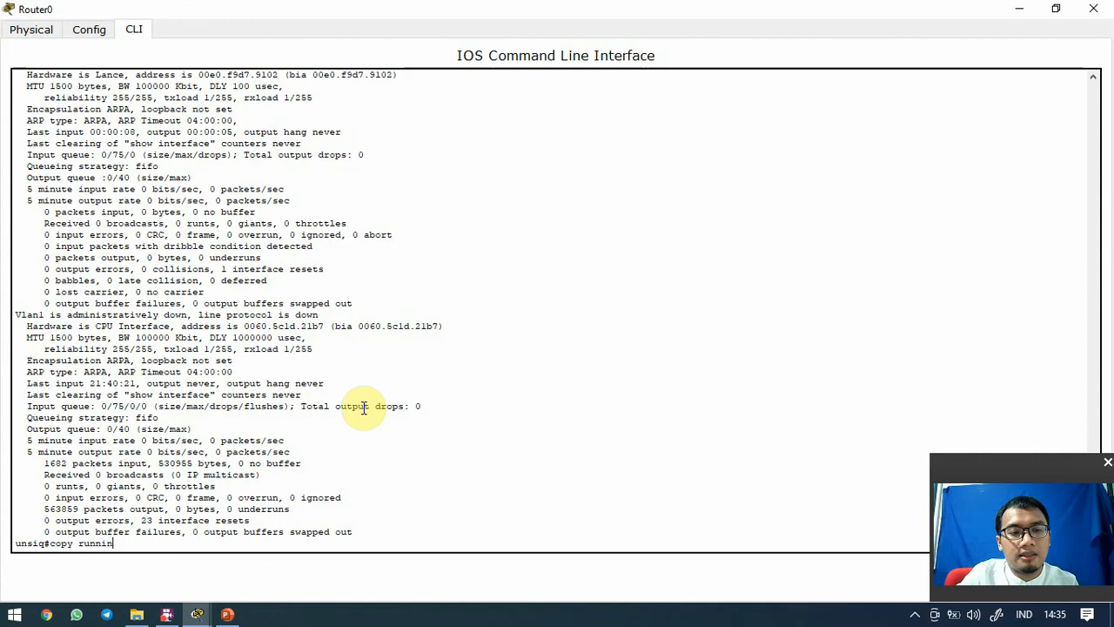
{"action": "type", "text": "g-config"}
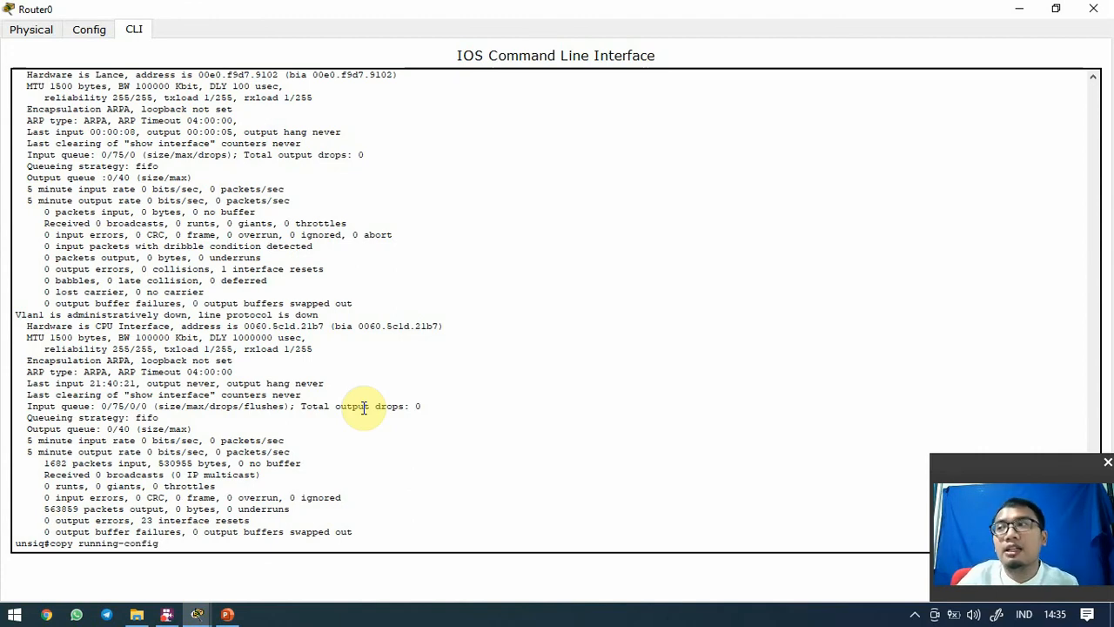
{"action": "type", "text": " startup"}
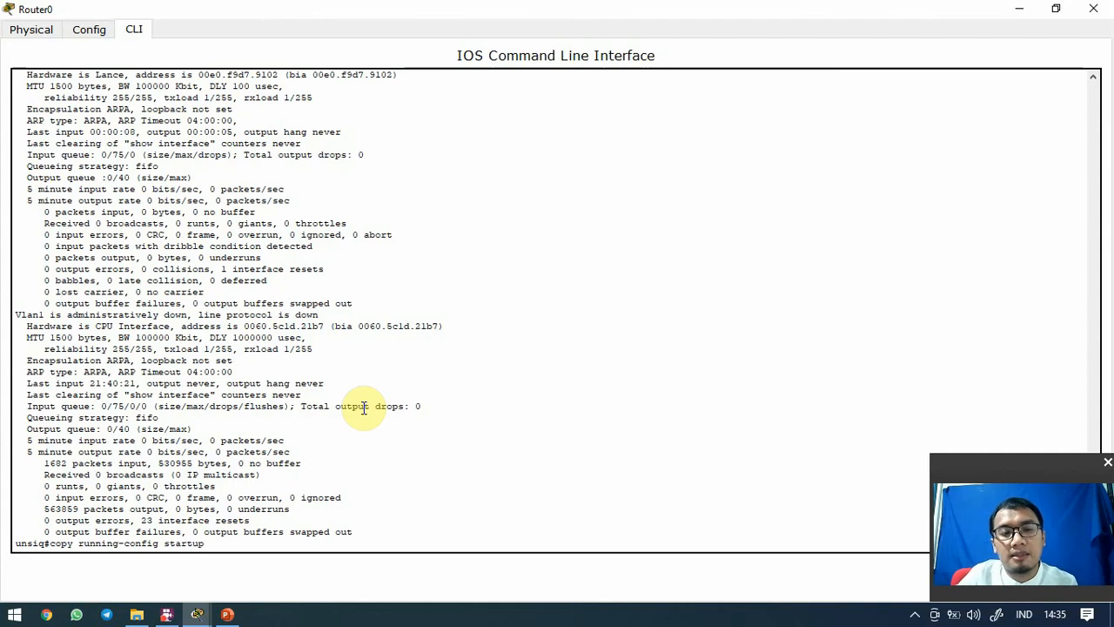
{"action": "type", "text": "0-"}
{"action": "key", "text": "Tab"}
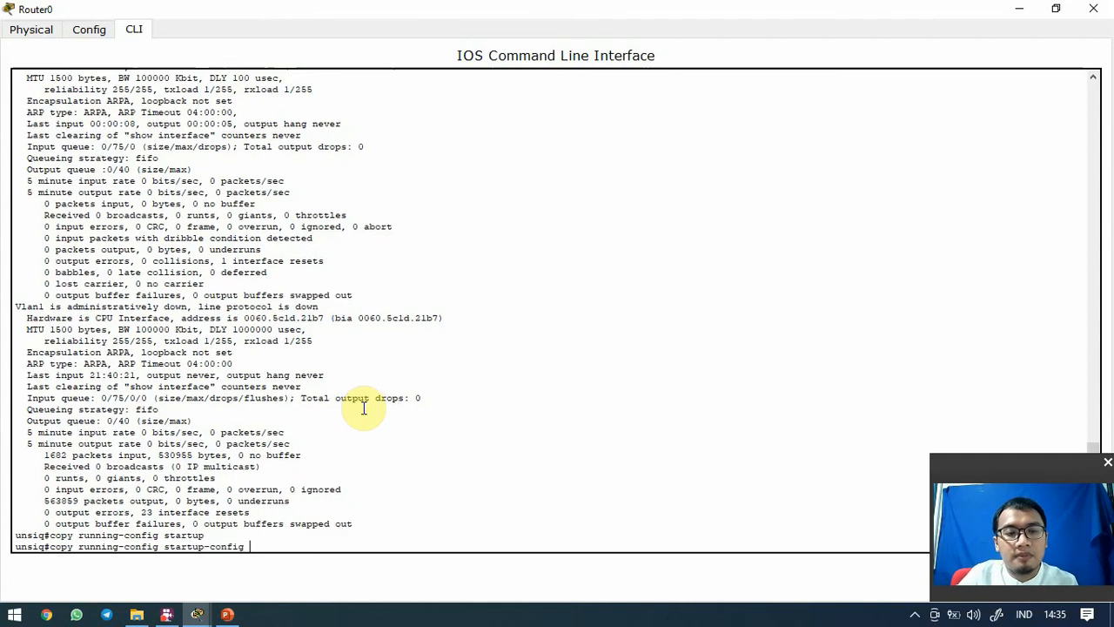
{"action": "key", "text": "Return"}
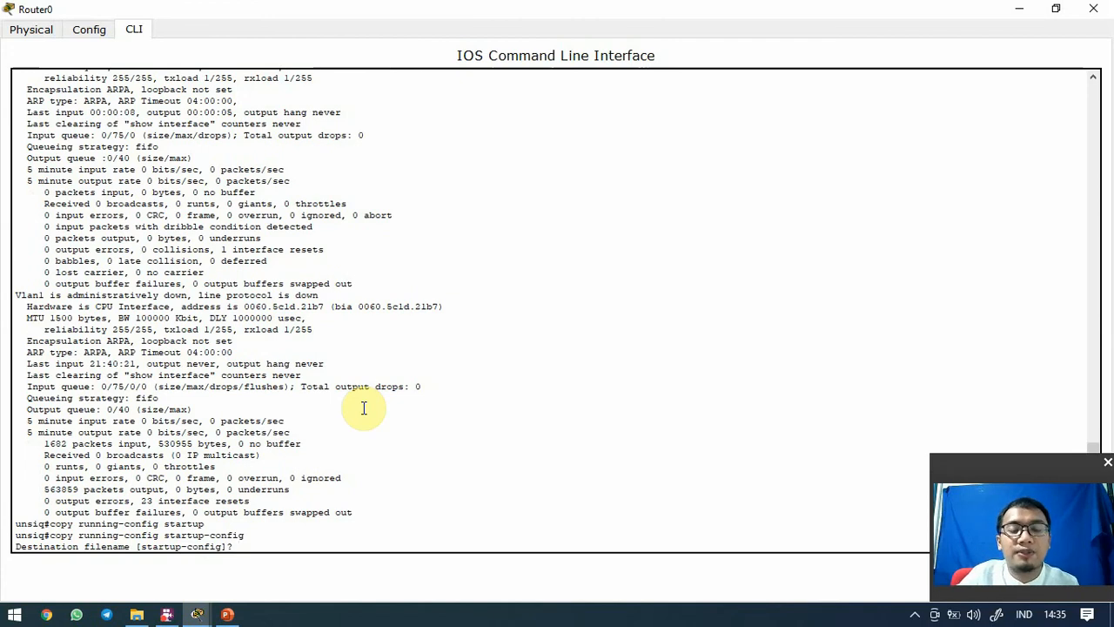
{"action": "type", "text": "y"}
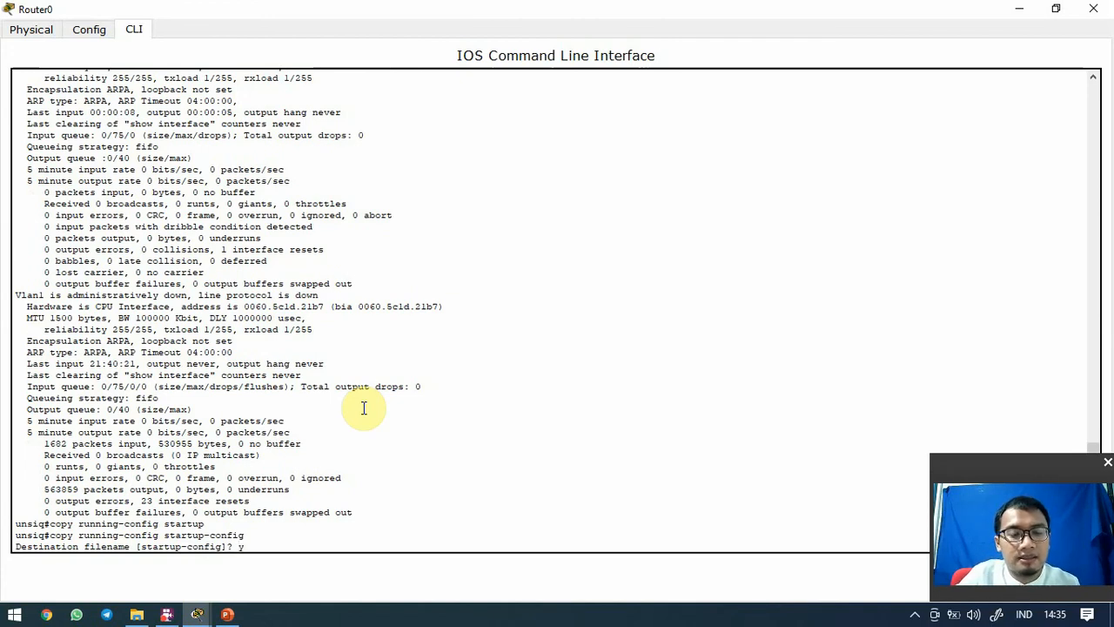
{"action": "key", "text": "Return"}
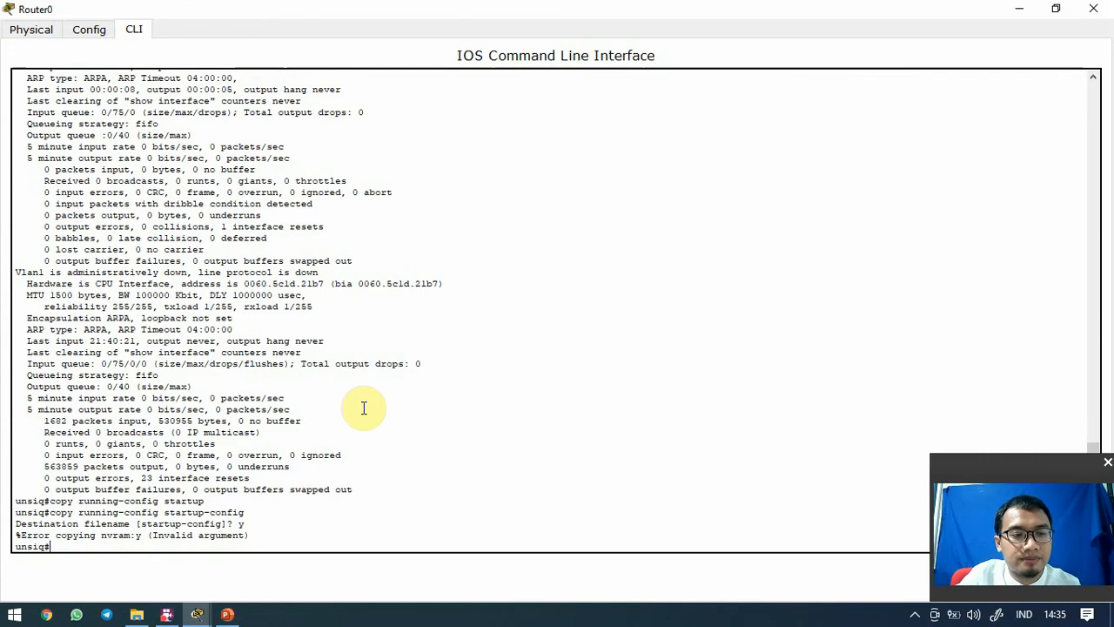
Rerun the copy and accept the default startup-config filename, getting [OK]
{"action": "key", "text": "Up"}
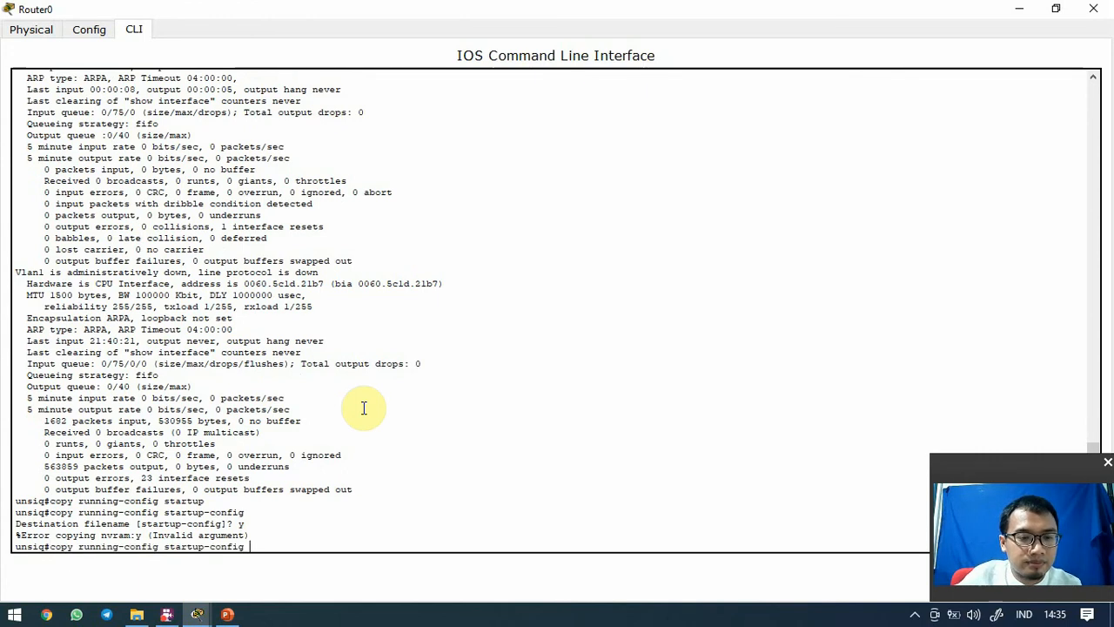
{"action": "key", "text": "Return"}
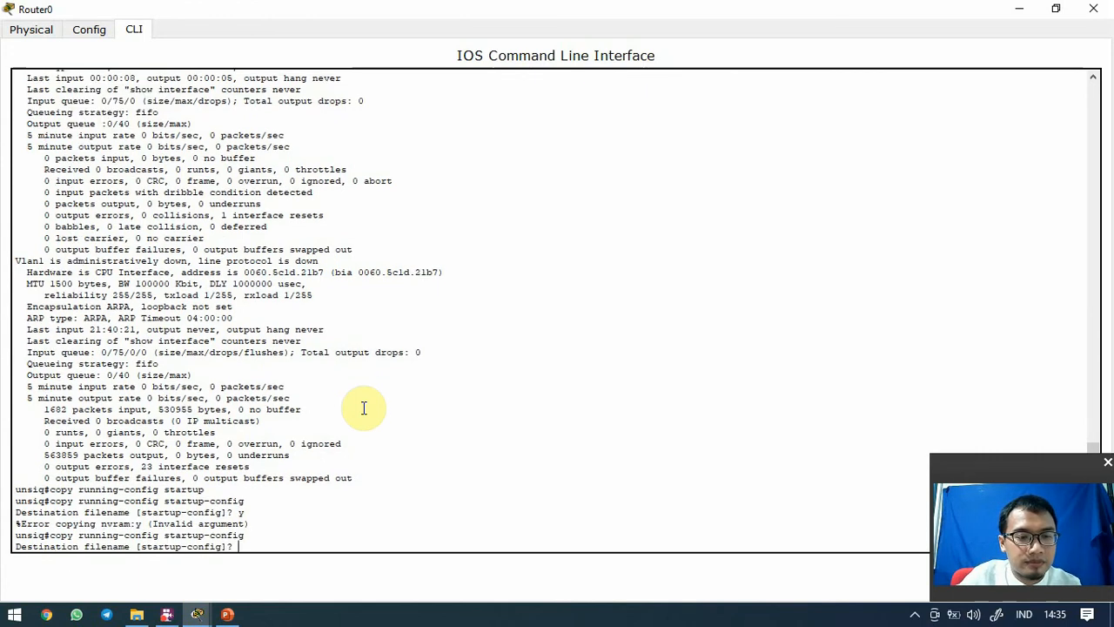
{"action": "key", "text": "Return"}
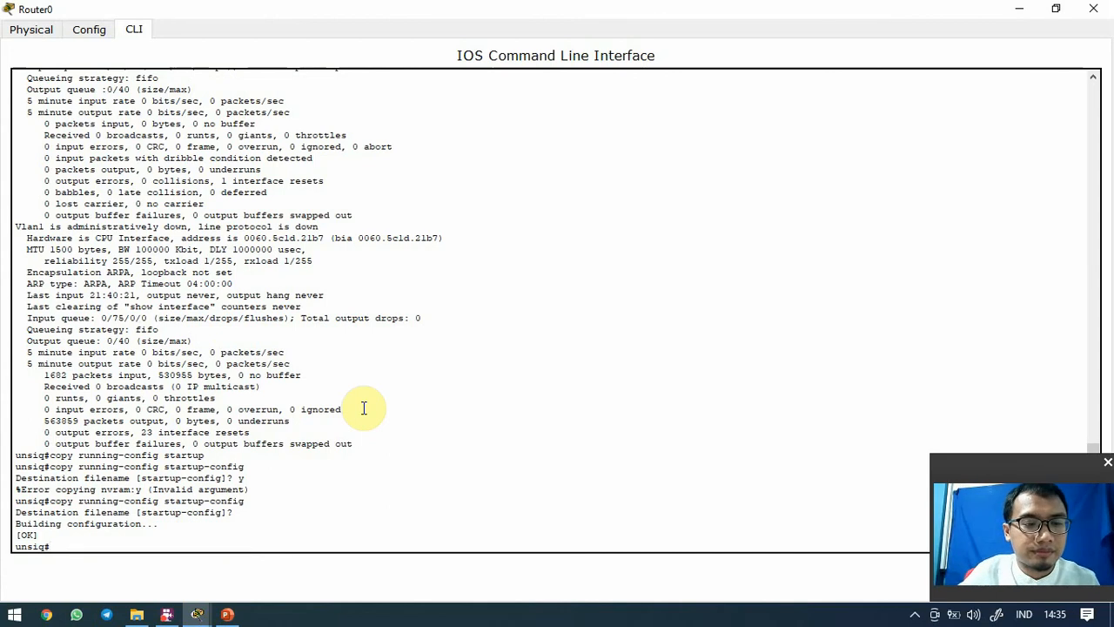
{"action": "key", "text": "Return"}
{"action": "key", "text": "Return"}
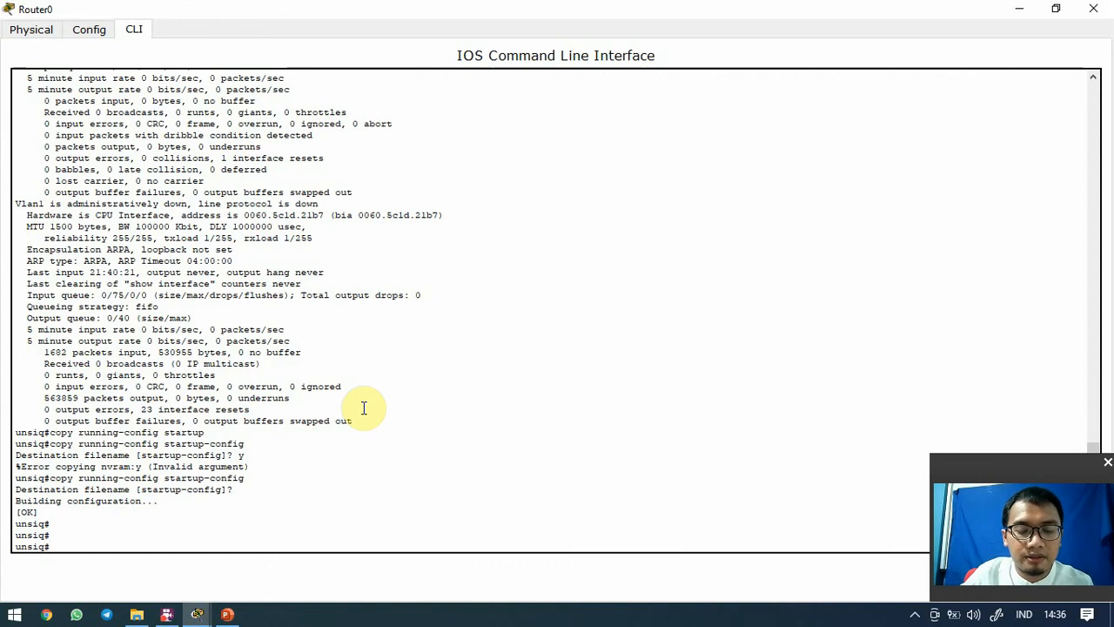
Save the configuration again with 'write', expanded from 'wr'
{"action": "type", "text": "wr"}
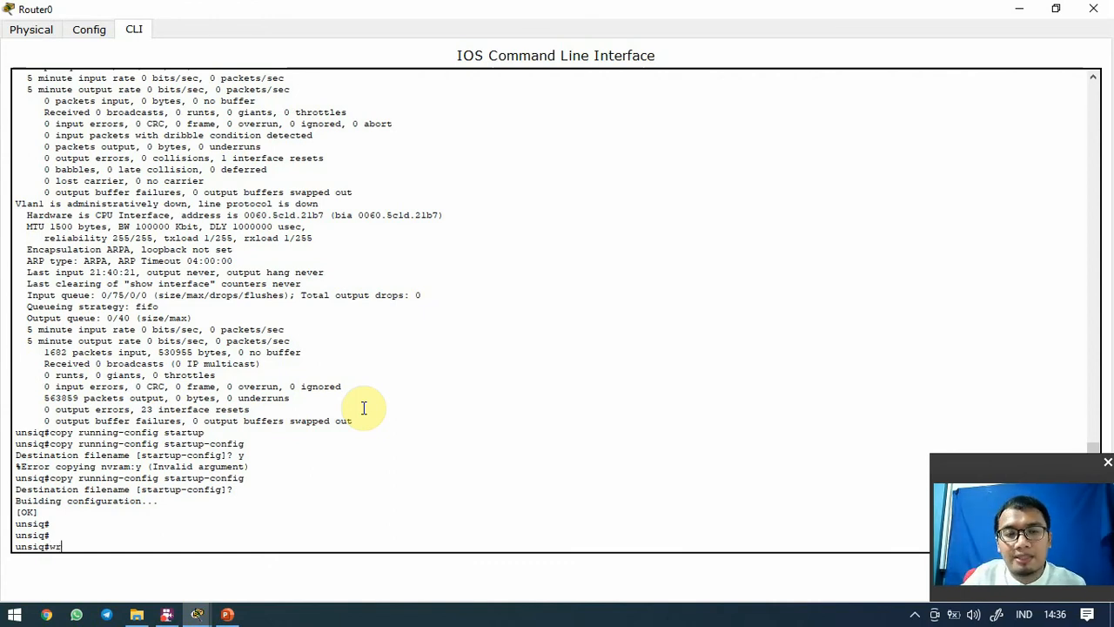
{"action": "key", "text": "Tab"}
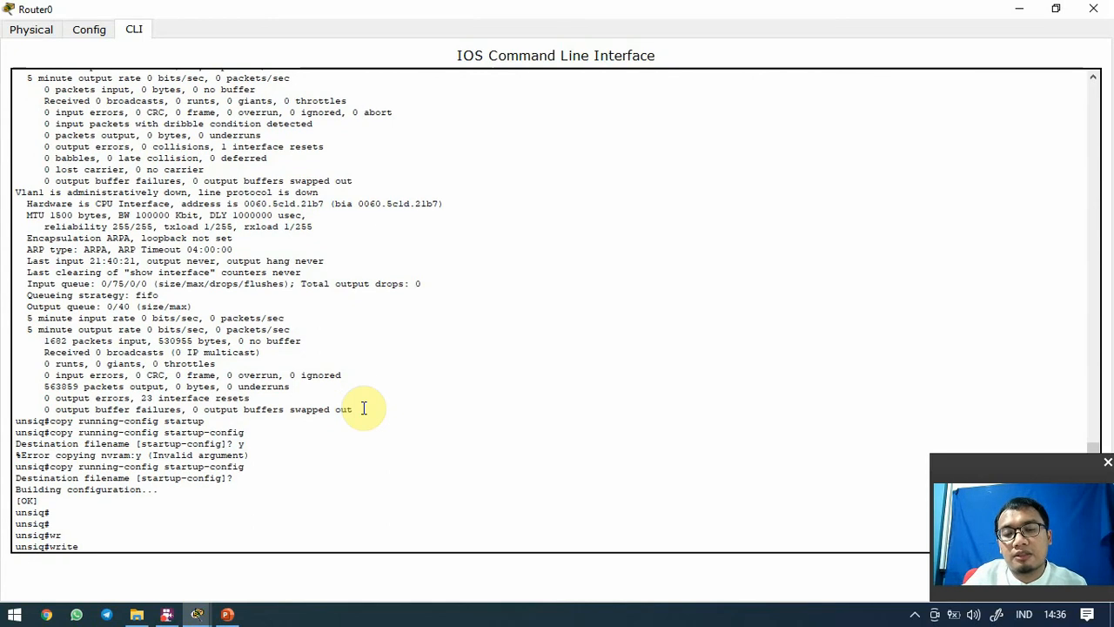
{"action": "key", "text": "Return"}
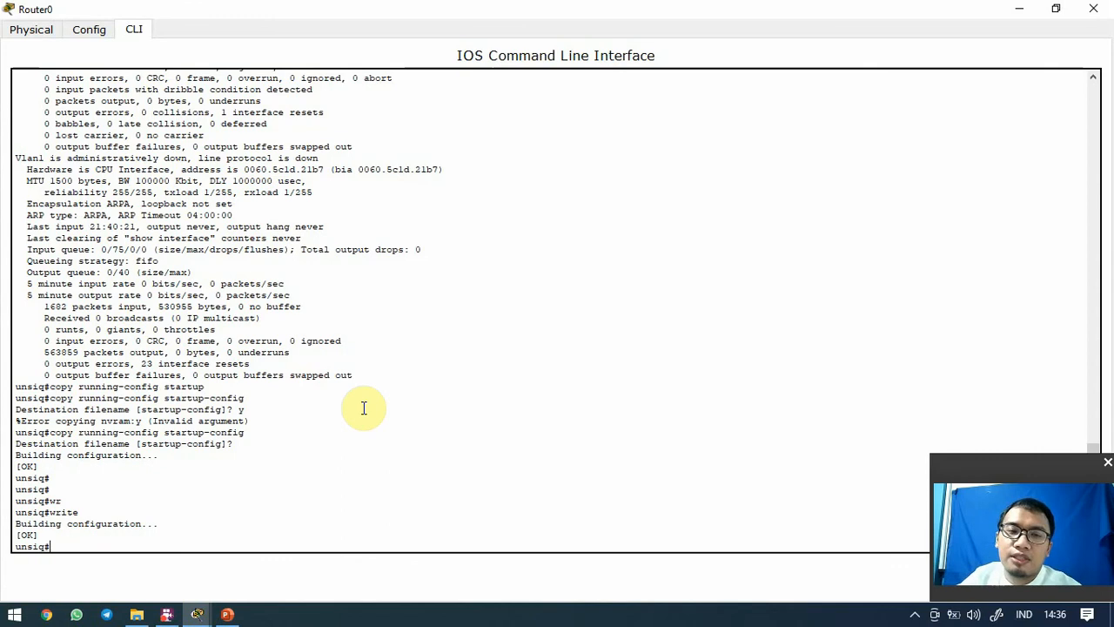
Scroll back through the CLI to the FastEthernet0/0 listing at 172.20.20.17/24
{"action": "scroll", "coordinate": [413, 464], "scroll_direction": "up", "scroll_amount": 10}
{"action": "scroll", "coordinate": [414, 464], "scroll_direction": "up", "scroll_amount": 10}
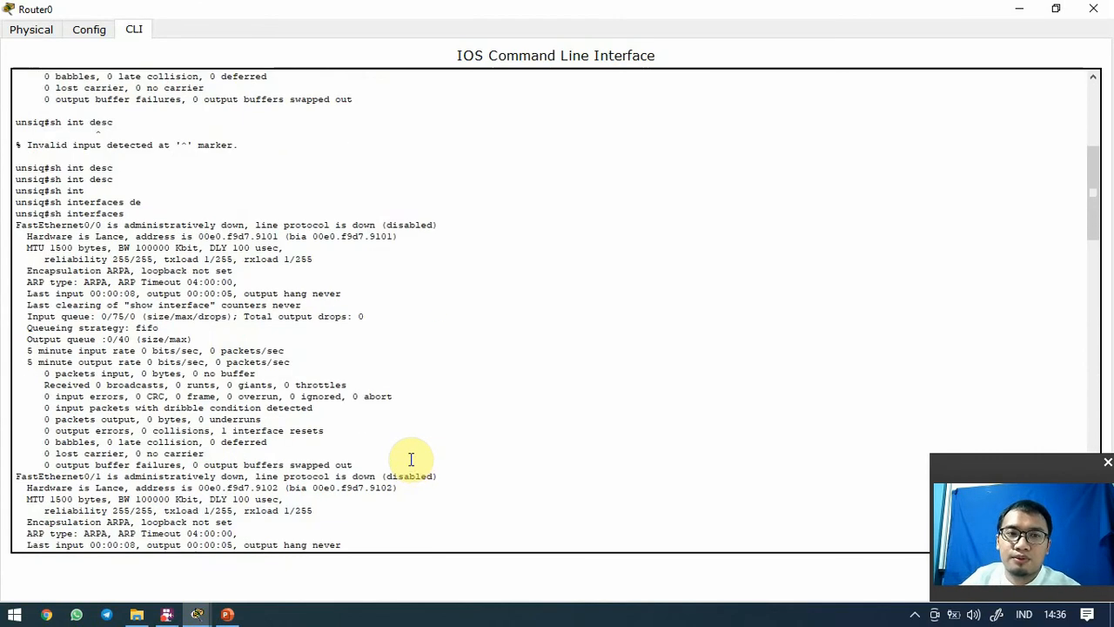
{"action": "scroll", "coordinate": [416, 460], "scroll_direction": "down", "scroll_amount": 3}
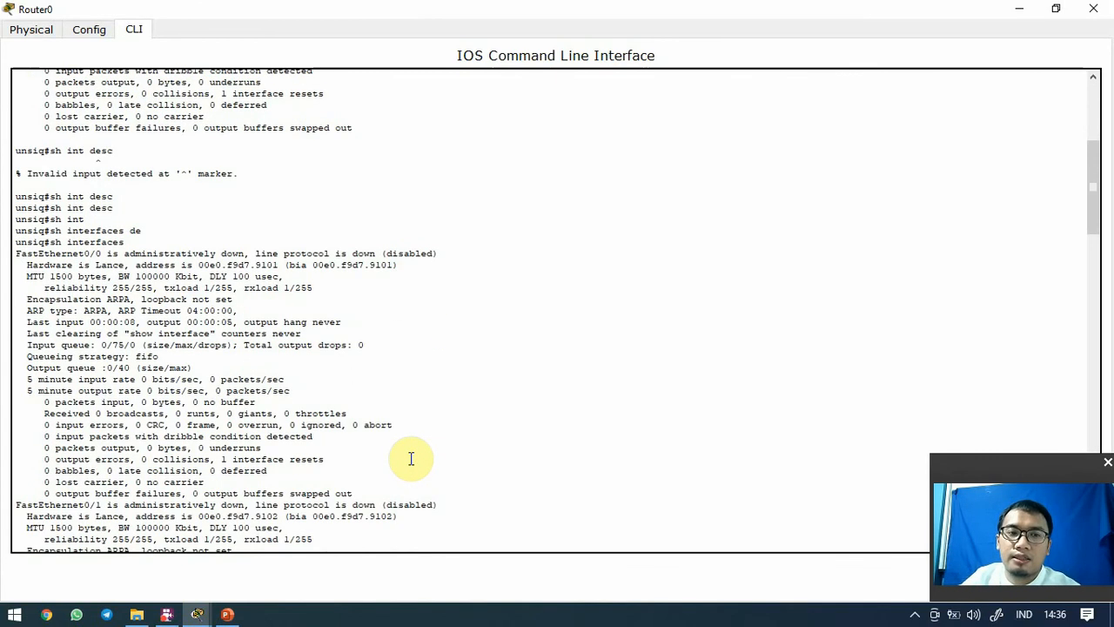
{"action": "scroll", "coordinate": [178, 261], "scroll_direction": "down", "scroll_amount": 7}
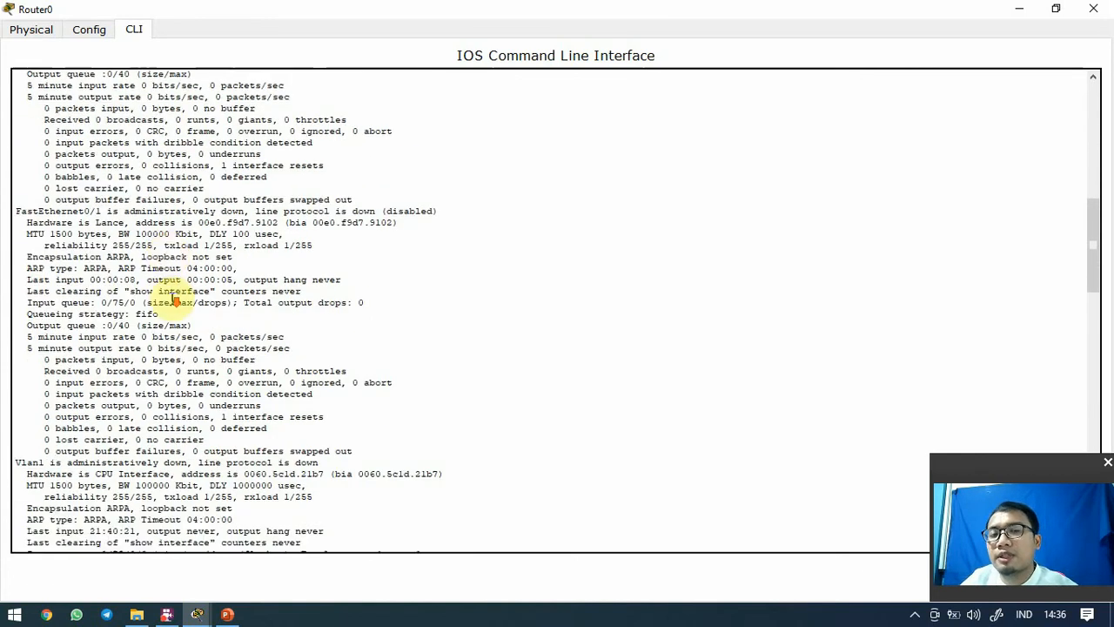
{"action": "scroll", "coordinate": [174, 301], "scroll_direction": "down", "scroll_amount": 20}
{"action": "scroll", "coordinate": [132, 375], "scroll_direction": "up", "scroll_amount": 15}
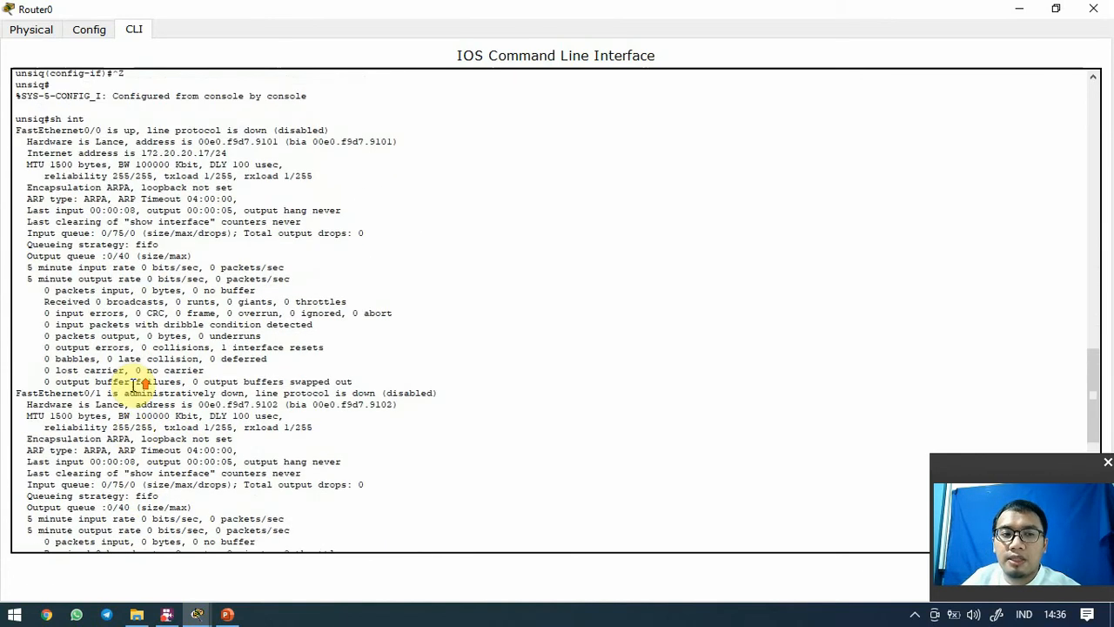
{"action": "scroll", "coordinate": [128, 362], "scroll_direction": "down", "scroll_amount": 13}
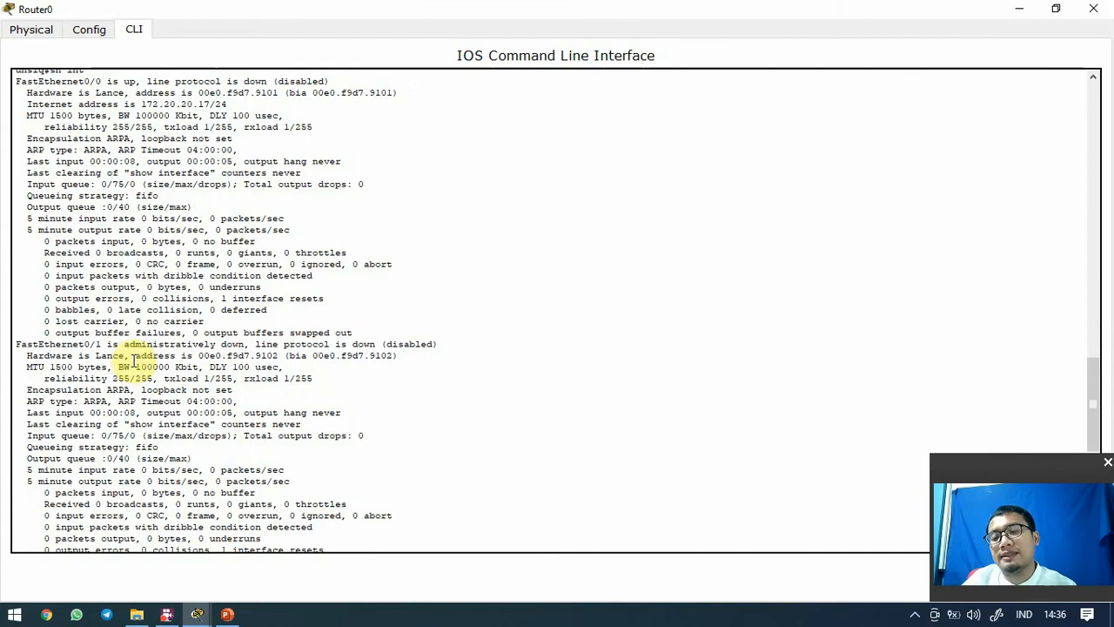